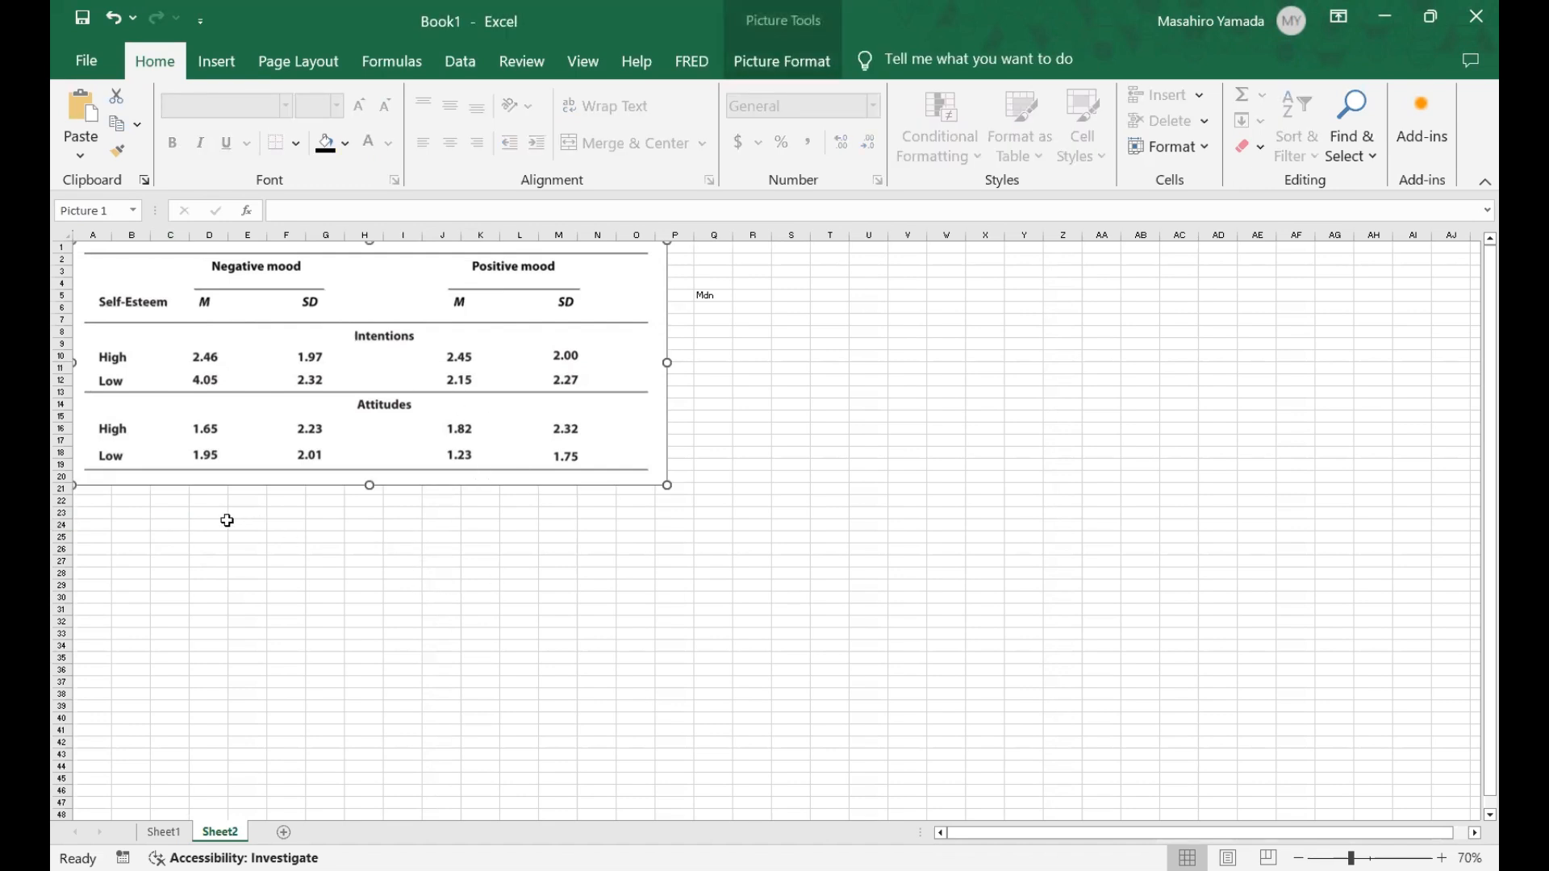
click(206, 539)
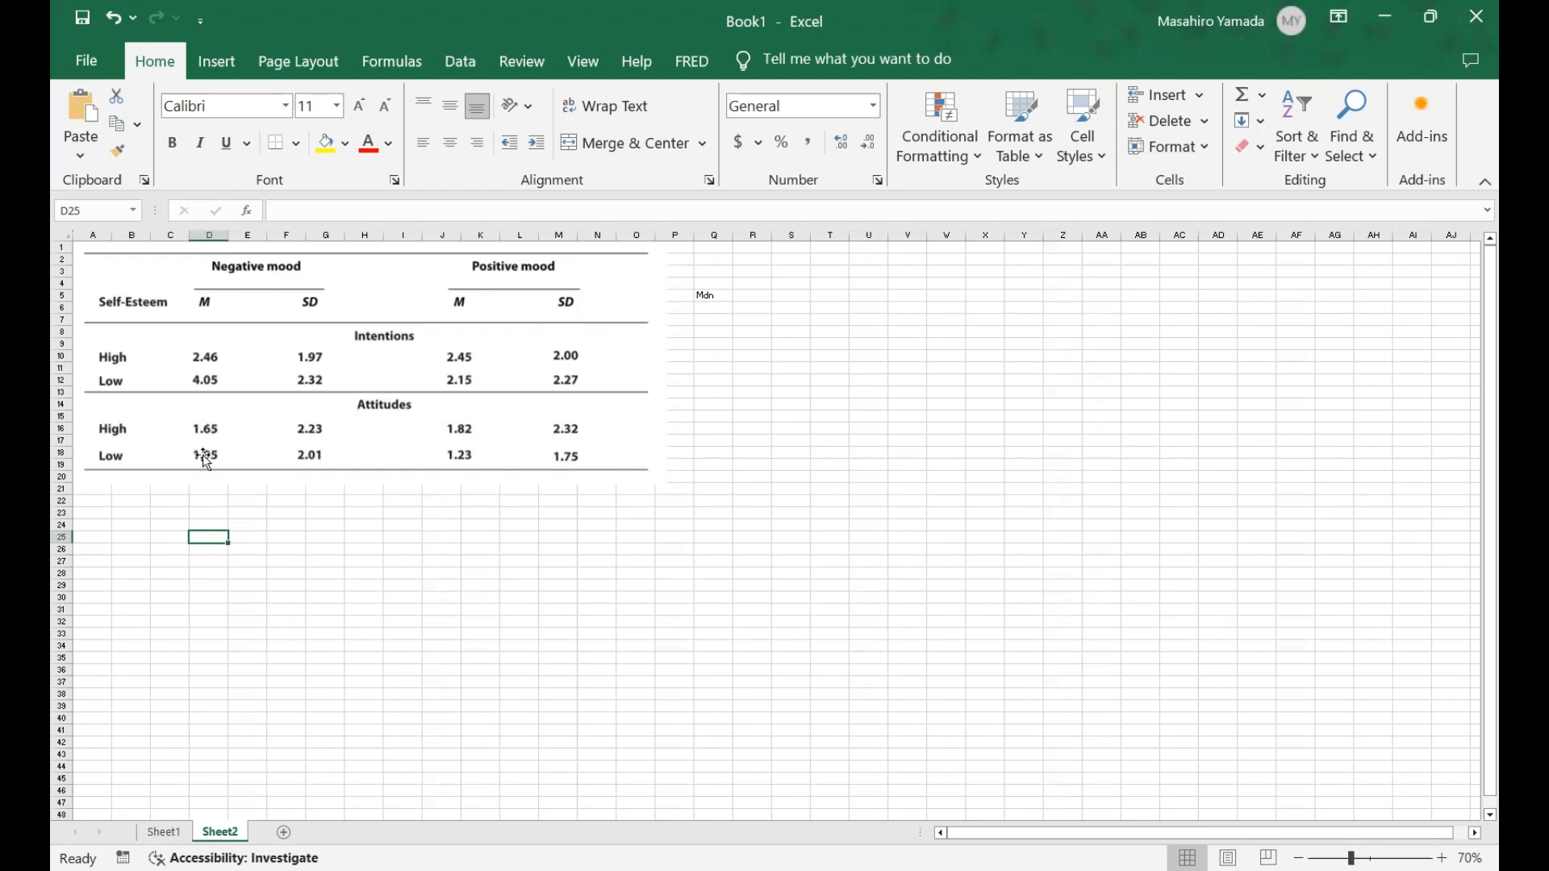
click(134, 533)
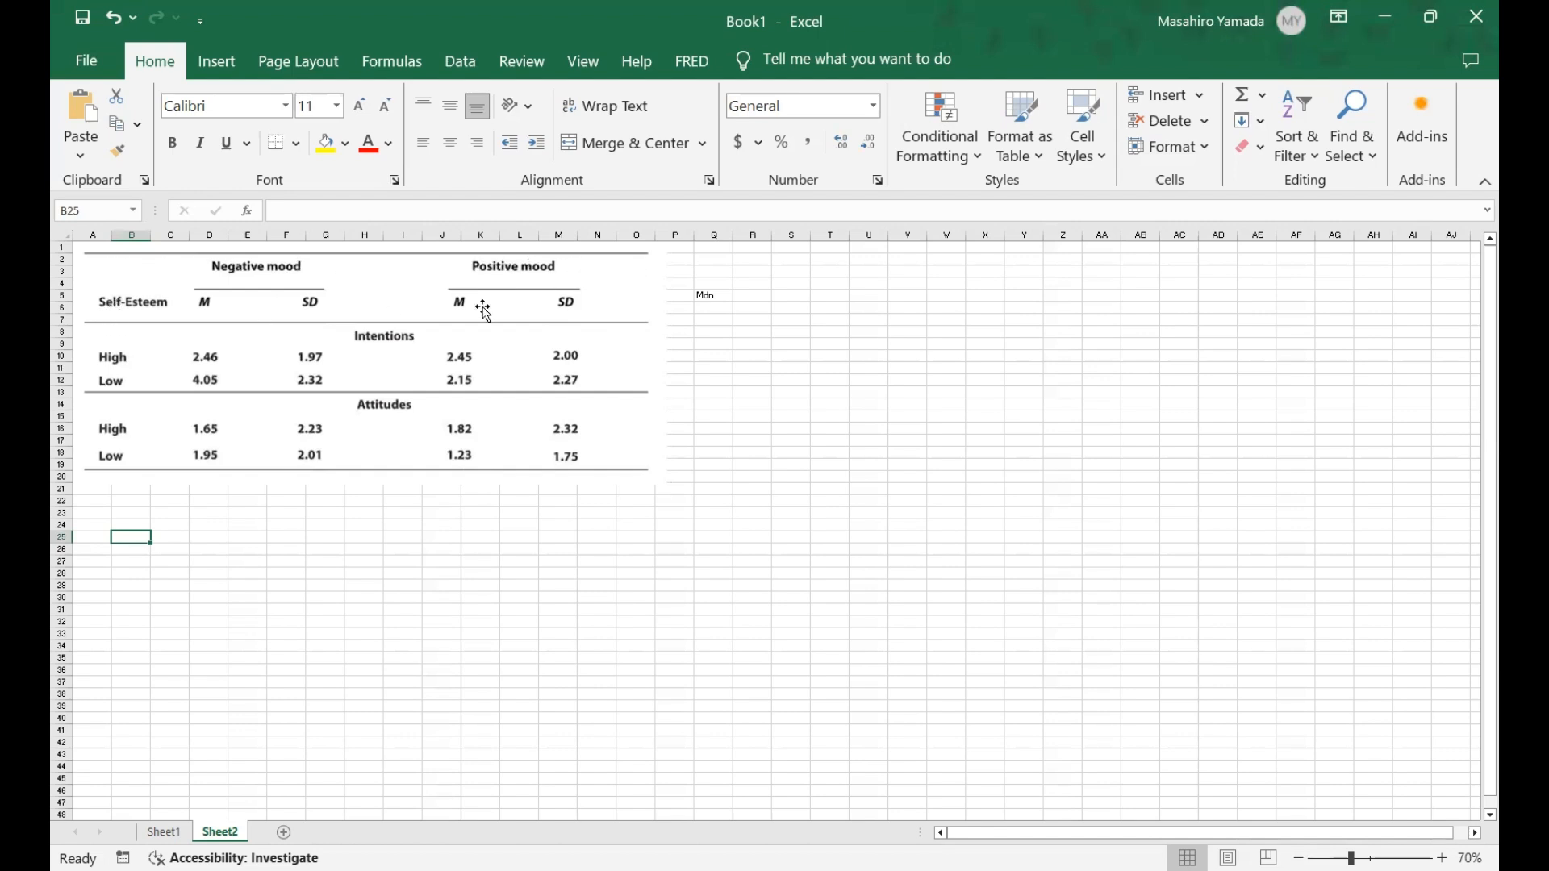
key(alt+Tab)
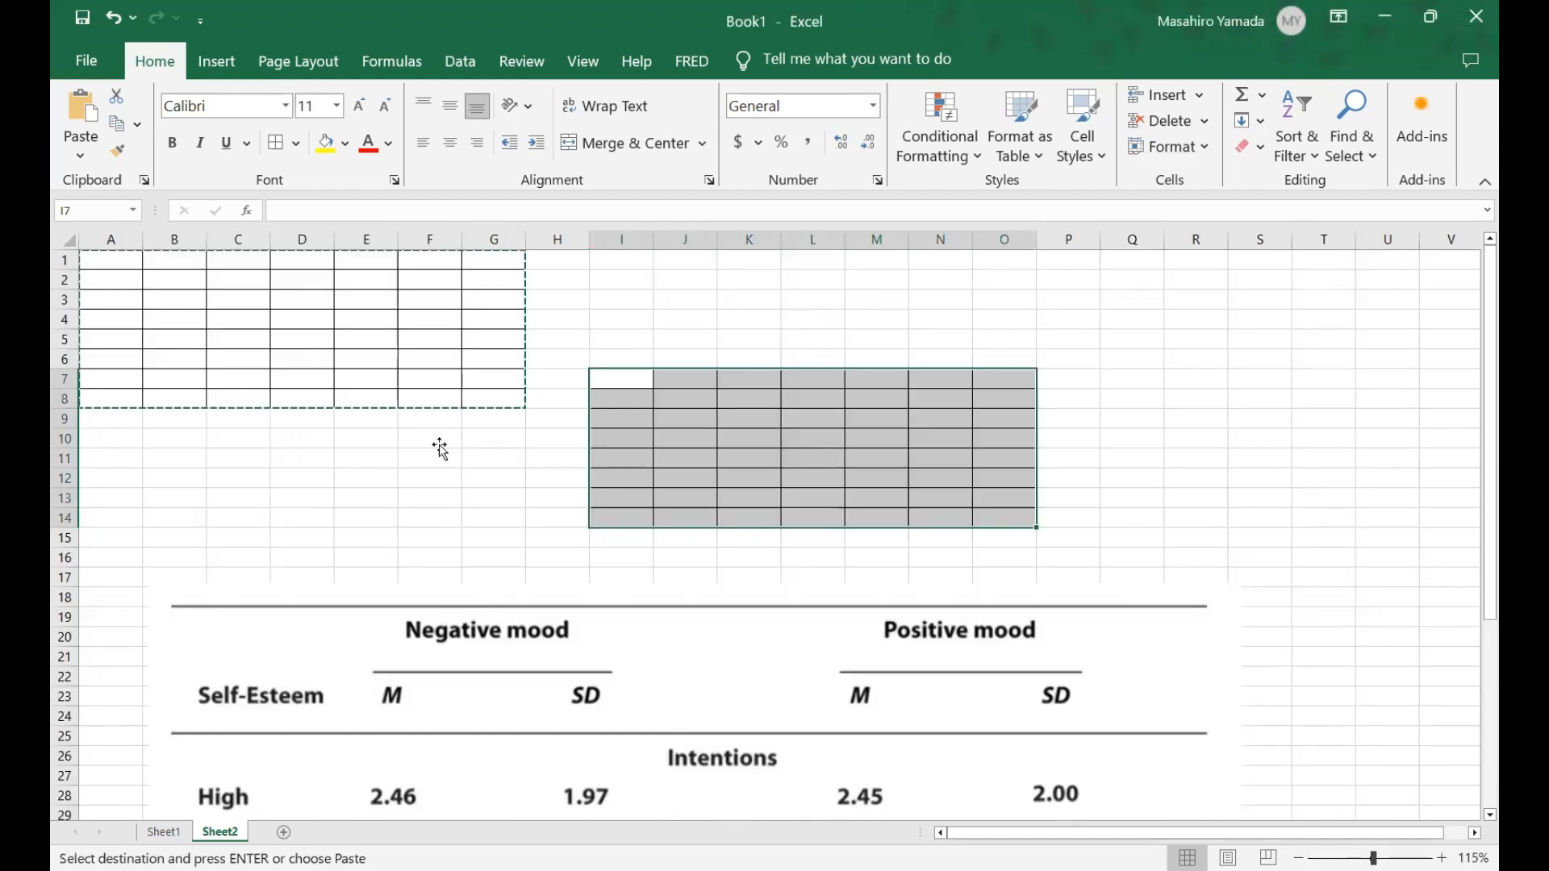
Reposition the reference table picture slightly so it sits just below the bordered grid in I7:O14.
scroll(440, 442, down, 3)
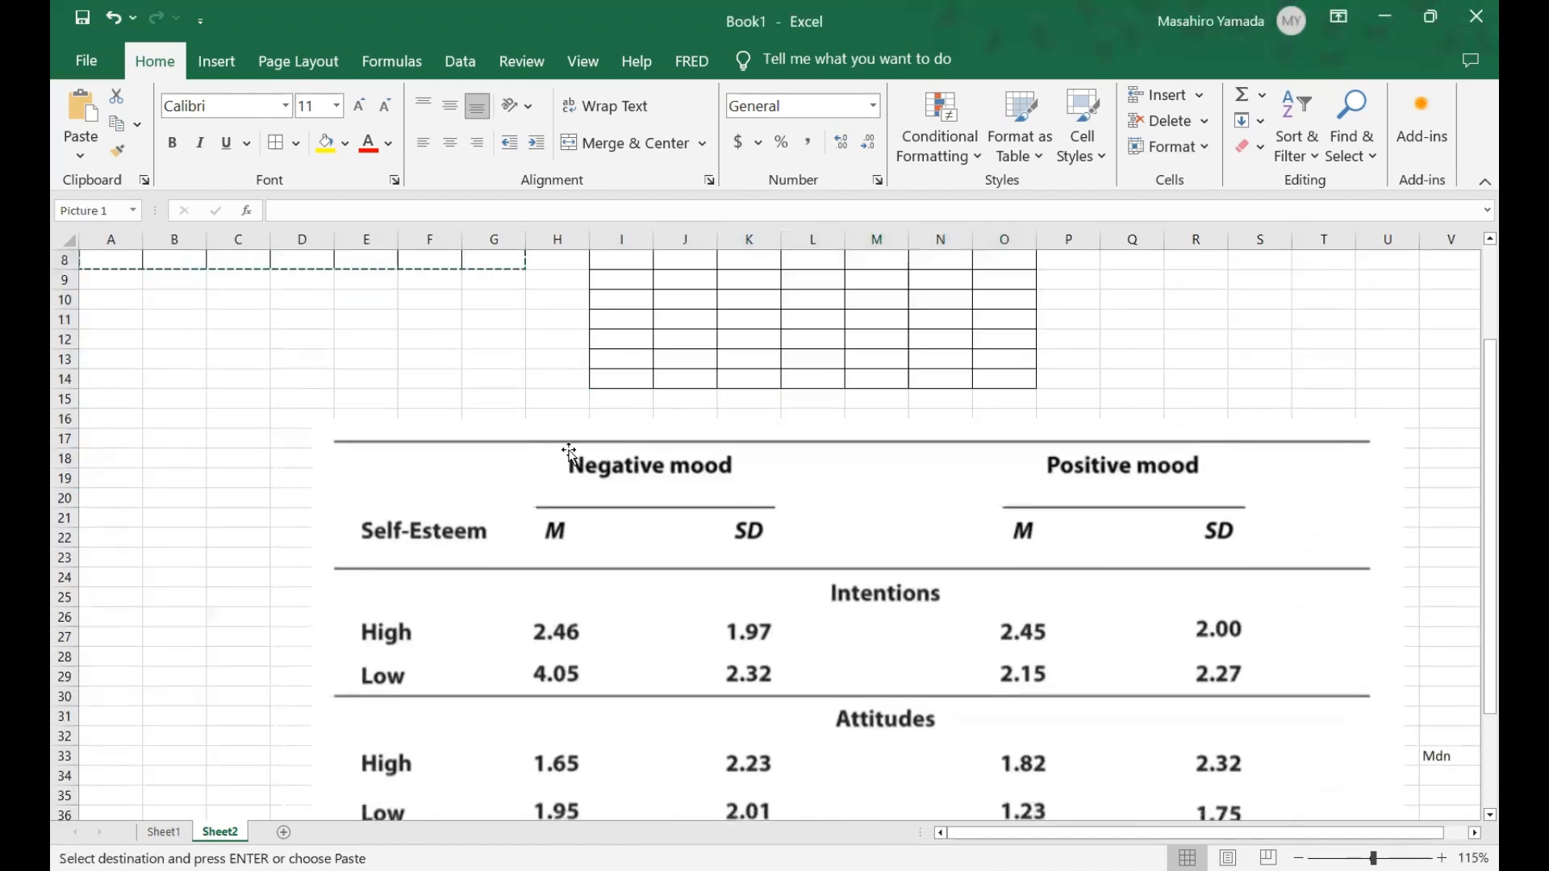
click(571, 453)
scroll(571, 453, up, 3)
drag(436, 588, 425, 559)
scroll(448, 427, down, 2)
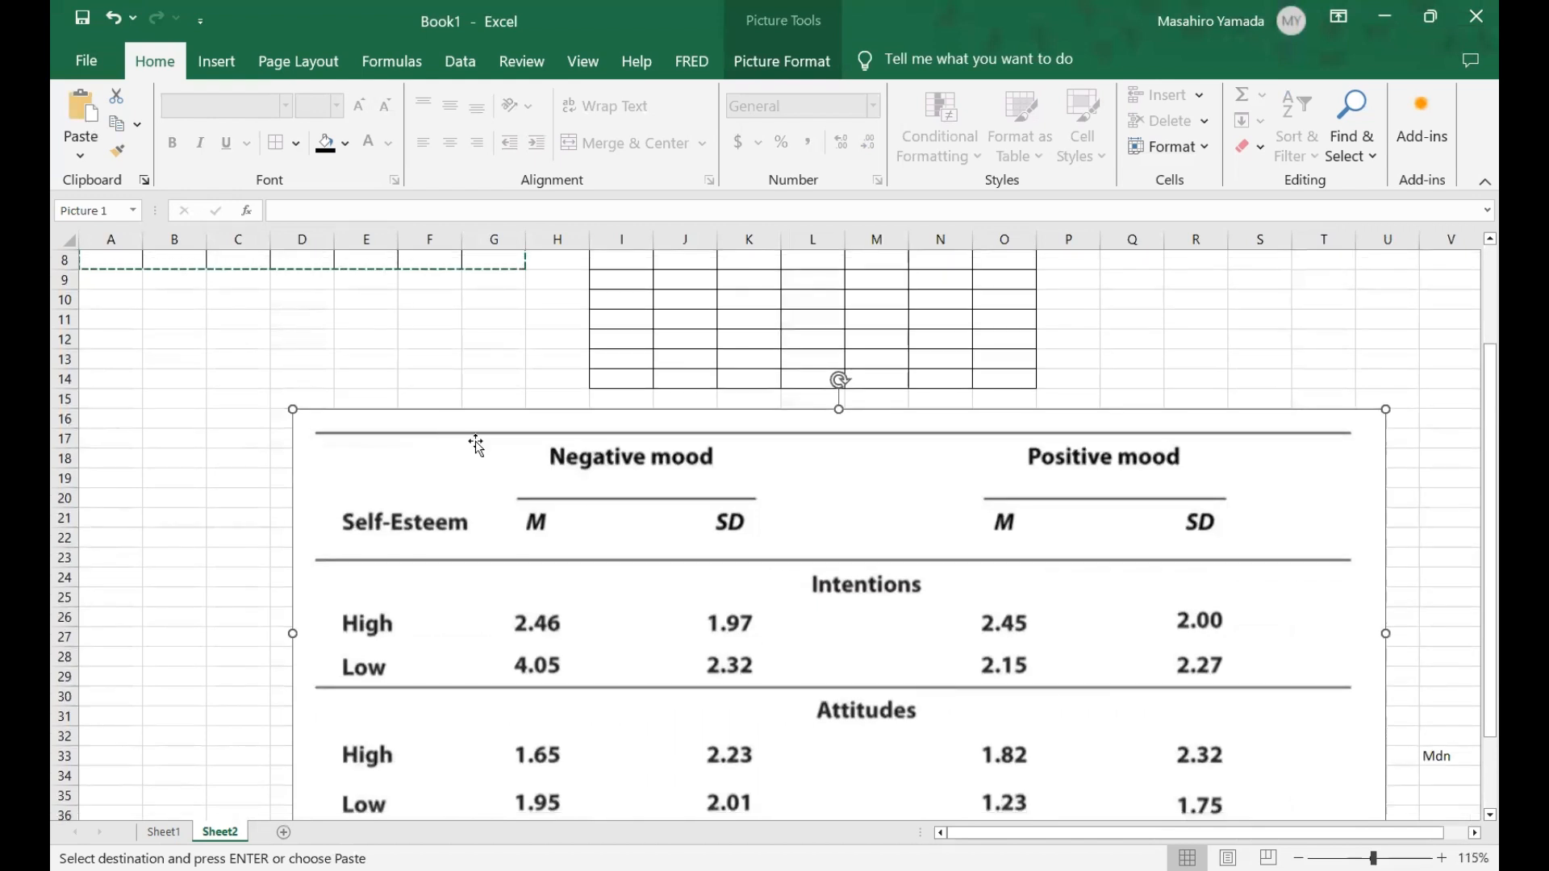
scroll(420, 488, down, 2)
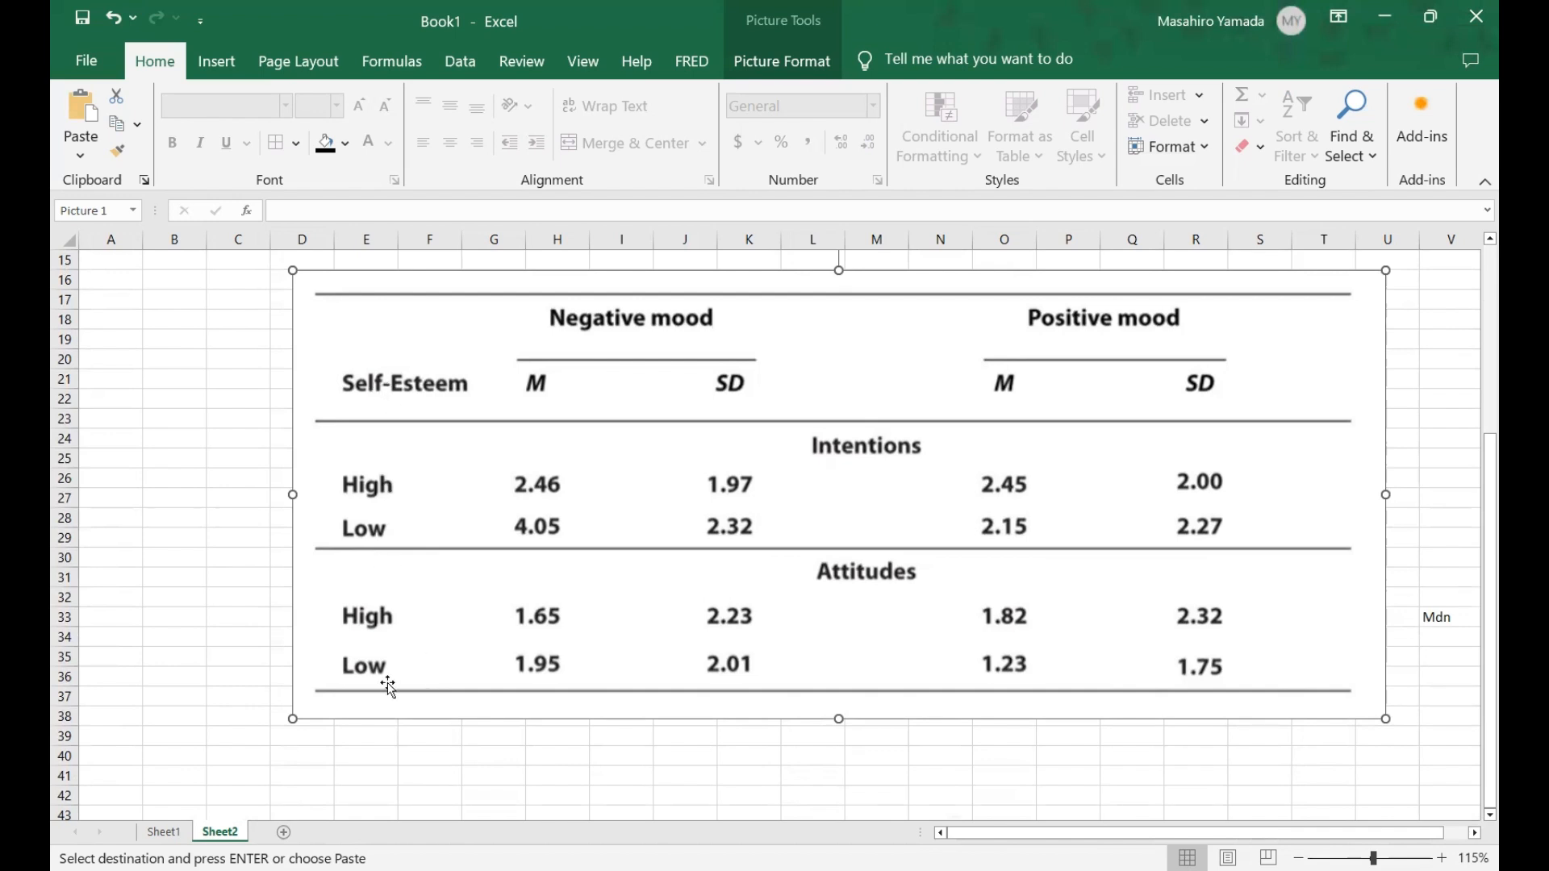
Cancel the pending copy selection and enter the row heading "Self-Esteem" in cell I8.
scroll(626, 565, up, 5)
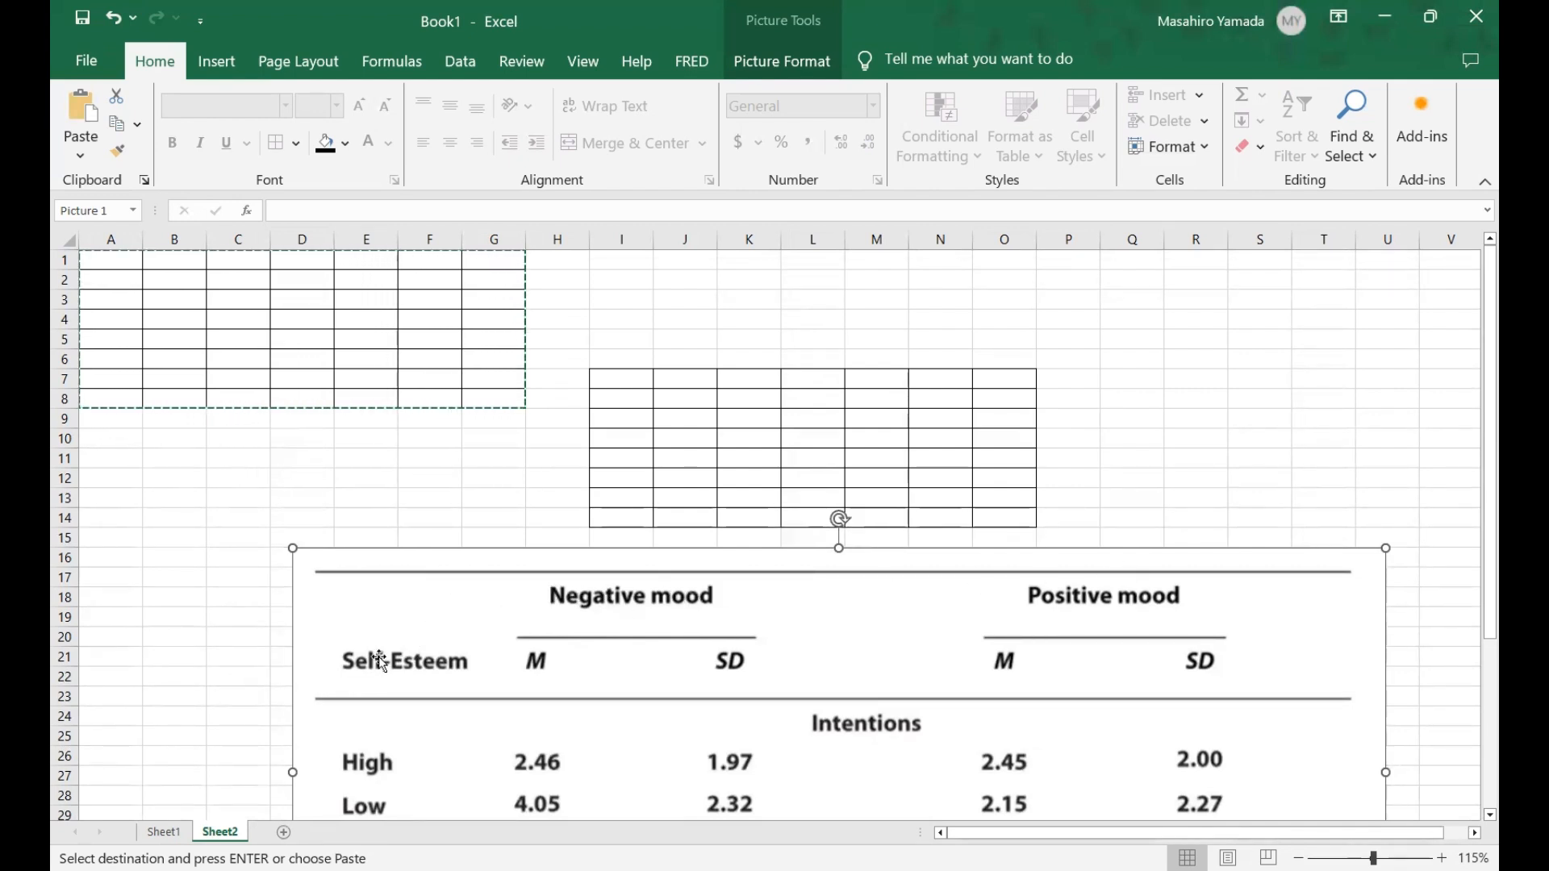
click(622, 400)
key(Escape)
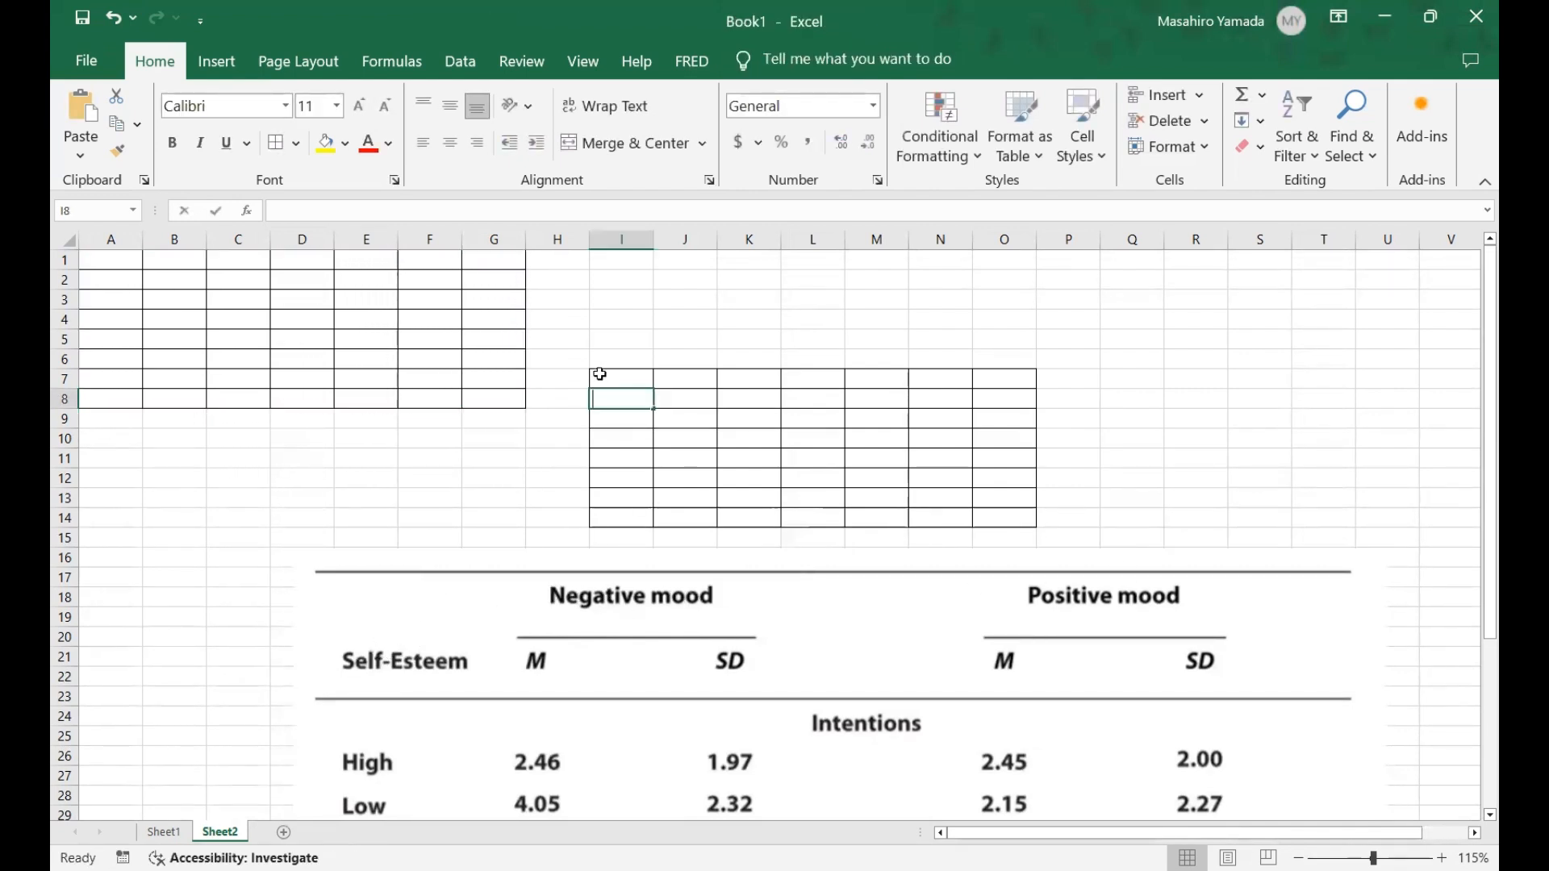
text(Self-Esteem)
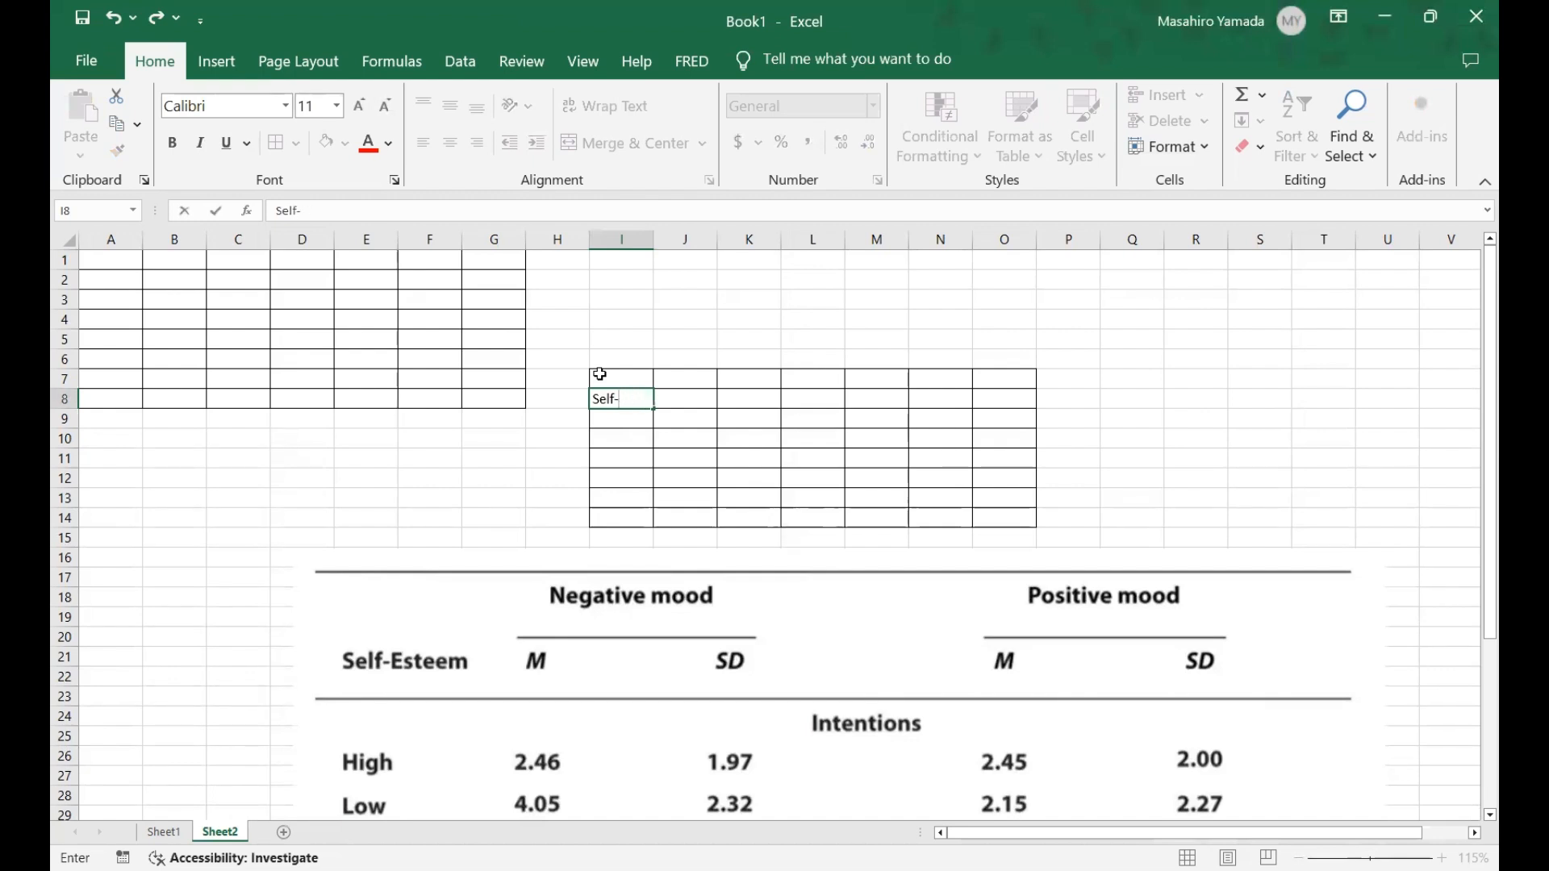
click(685, 404)
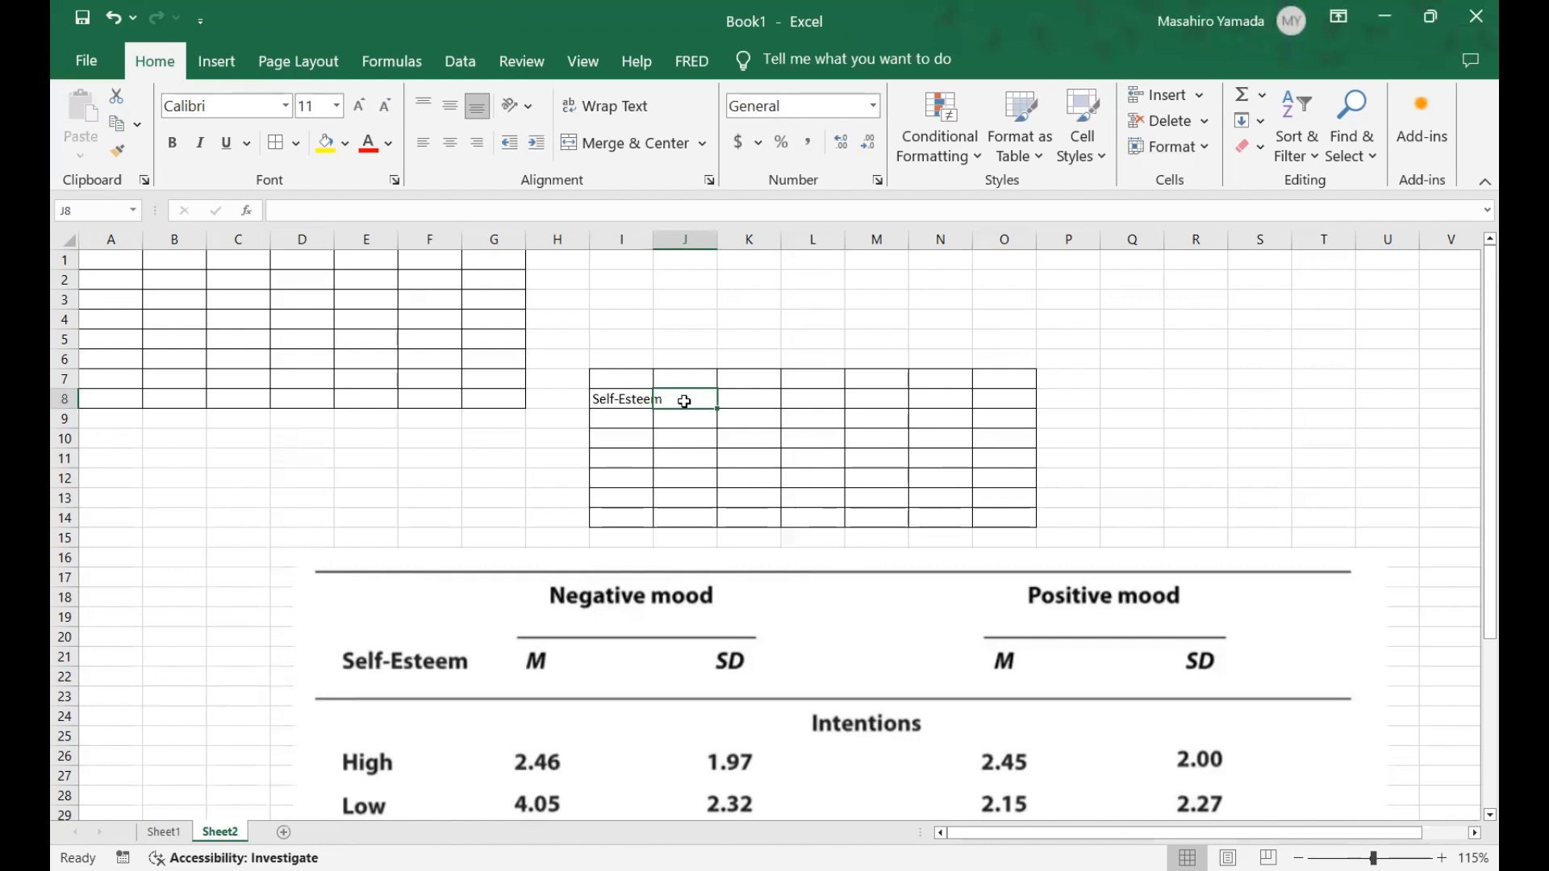
Enter the column headings "M" in J8 and "SD" in K8.
text(N)
key(Tab)
click(684, 401)
text(M)
key(Tab)
text(SD)
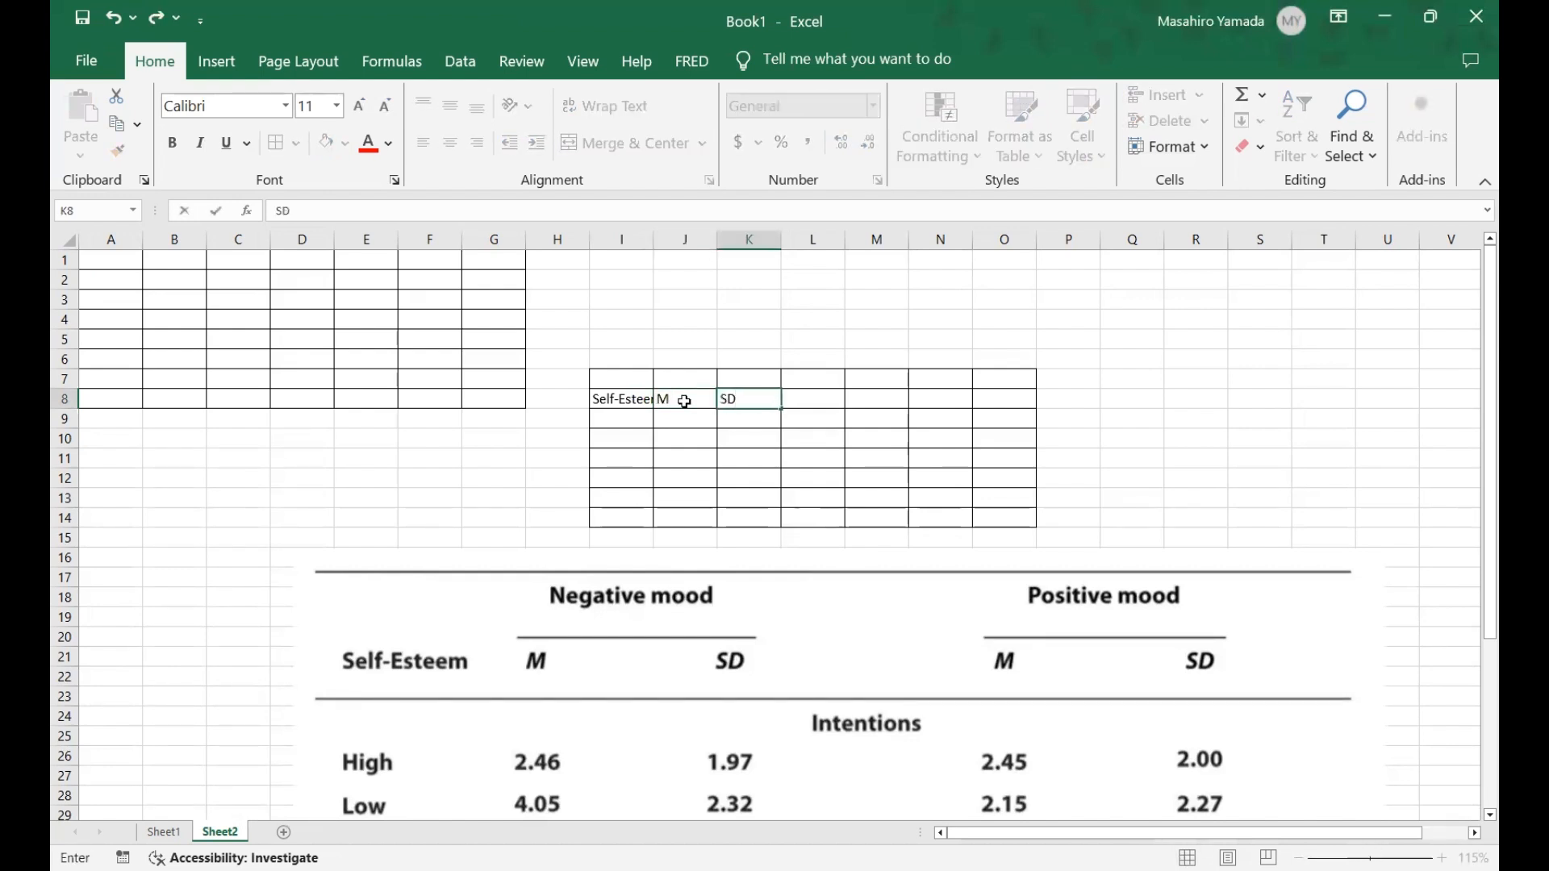
key(Tab)
Leave L8 blank and enter the second pair of column headings, "M" in M8 and "SD" in N8.
scroll(855, 613, down, 3)
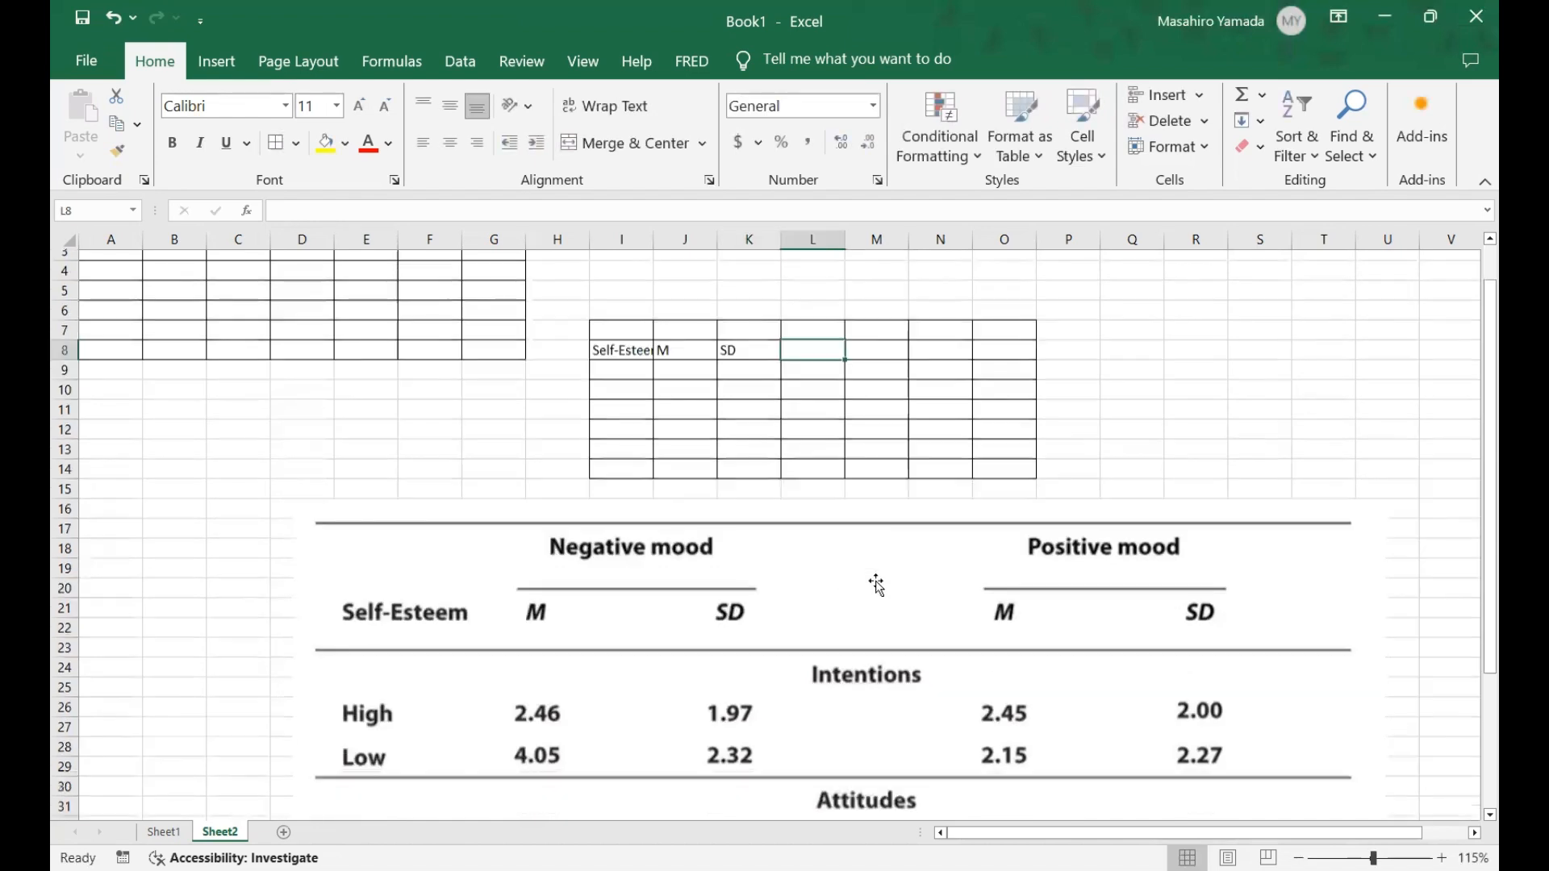
scroll(883, 676, down, 5)
scroll(869, 574, up, 4)
scroll(869, 575, up, 3)
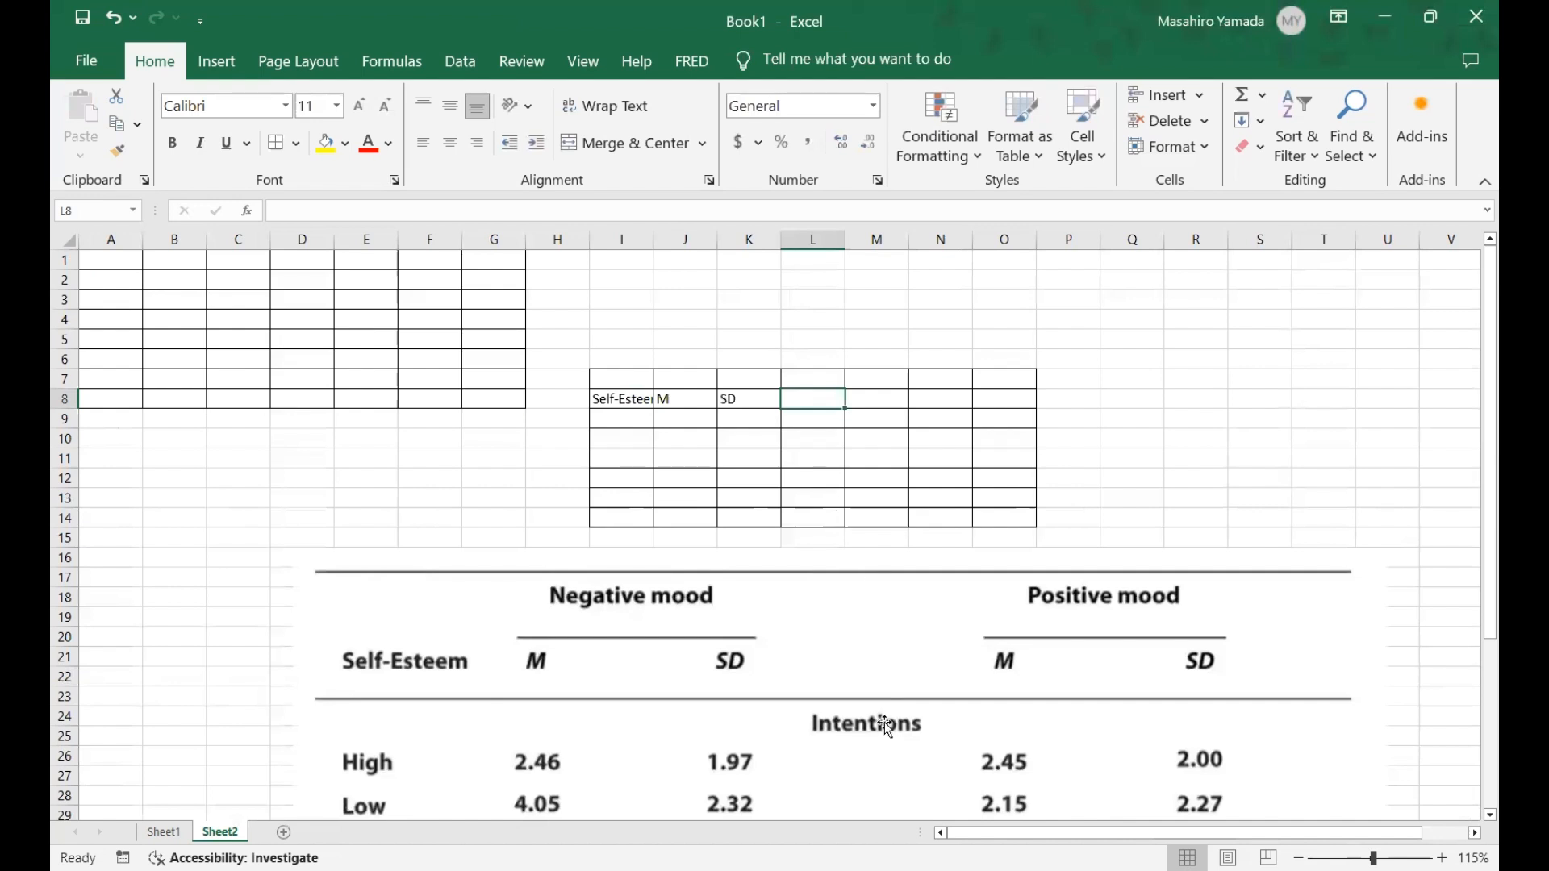
key(Tab)
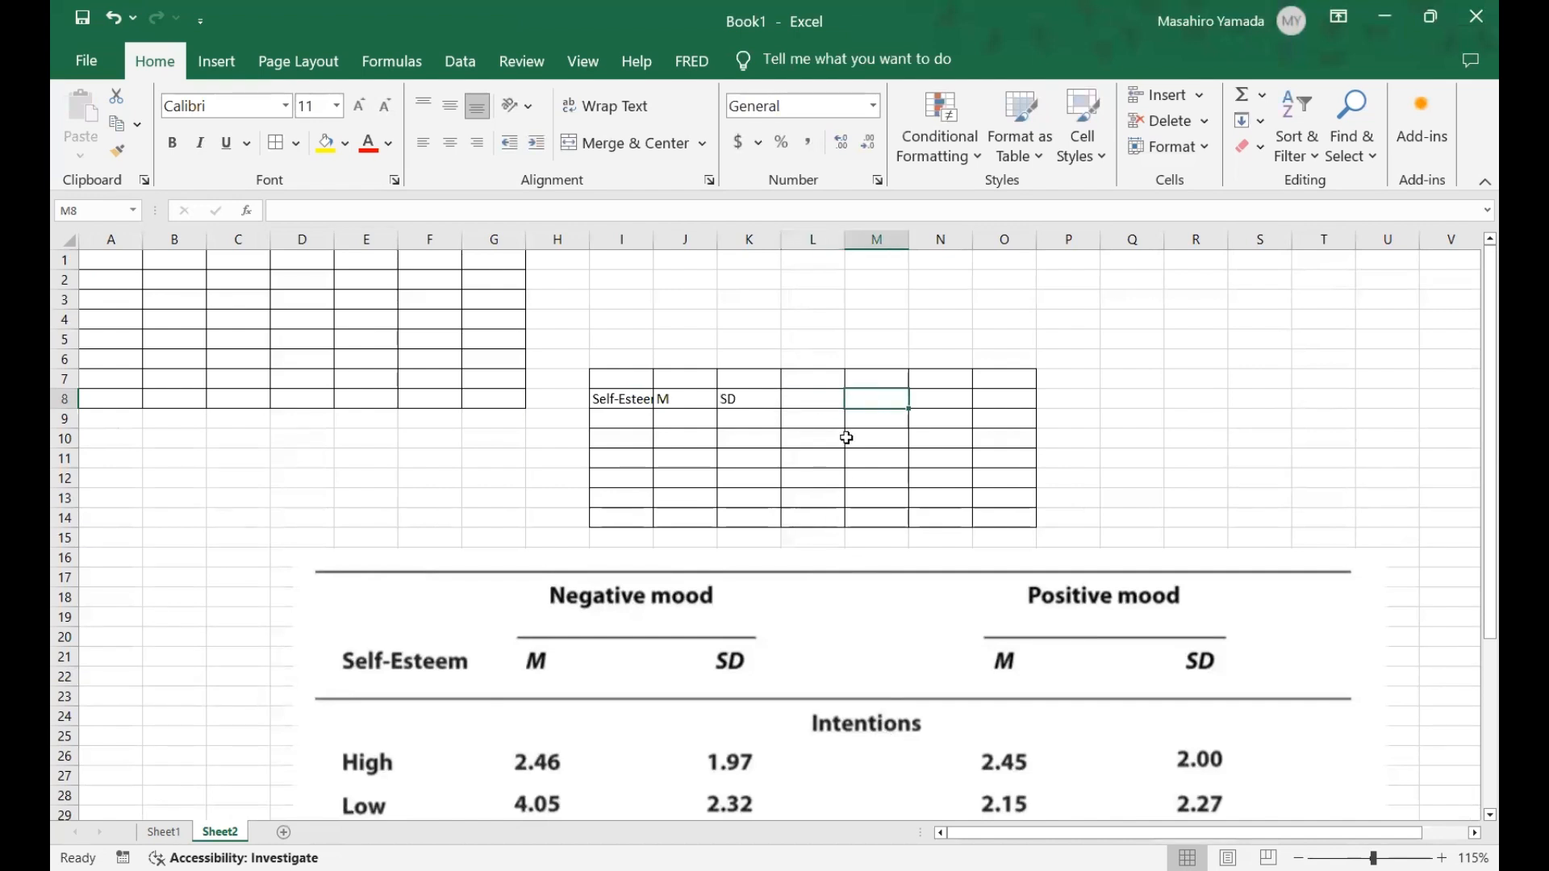
text(N)
key(Tab)
text(SD)
key(Tab)
key(Up)
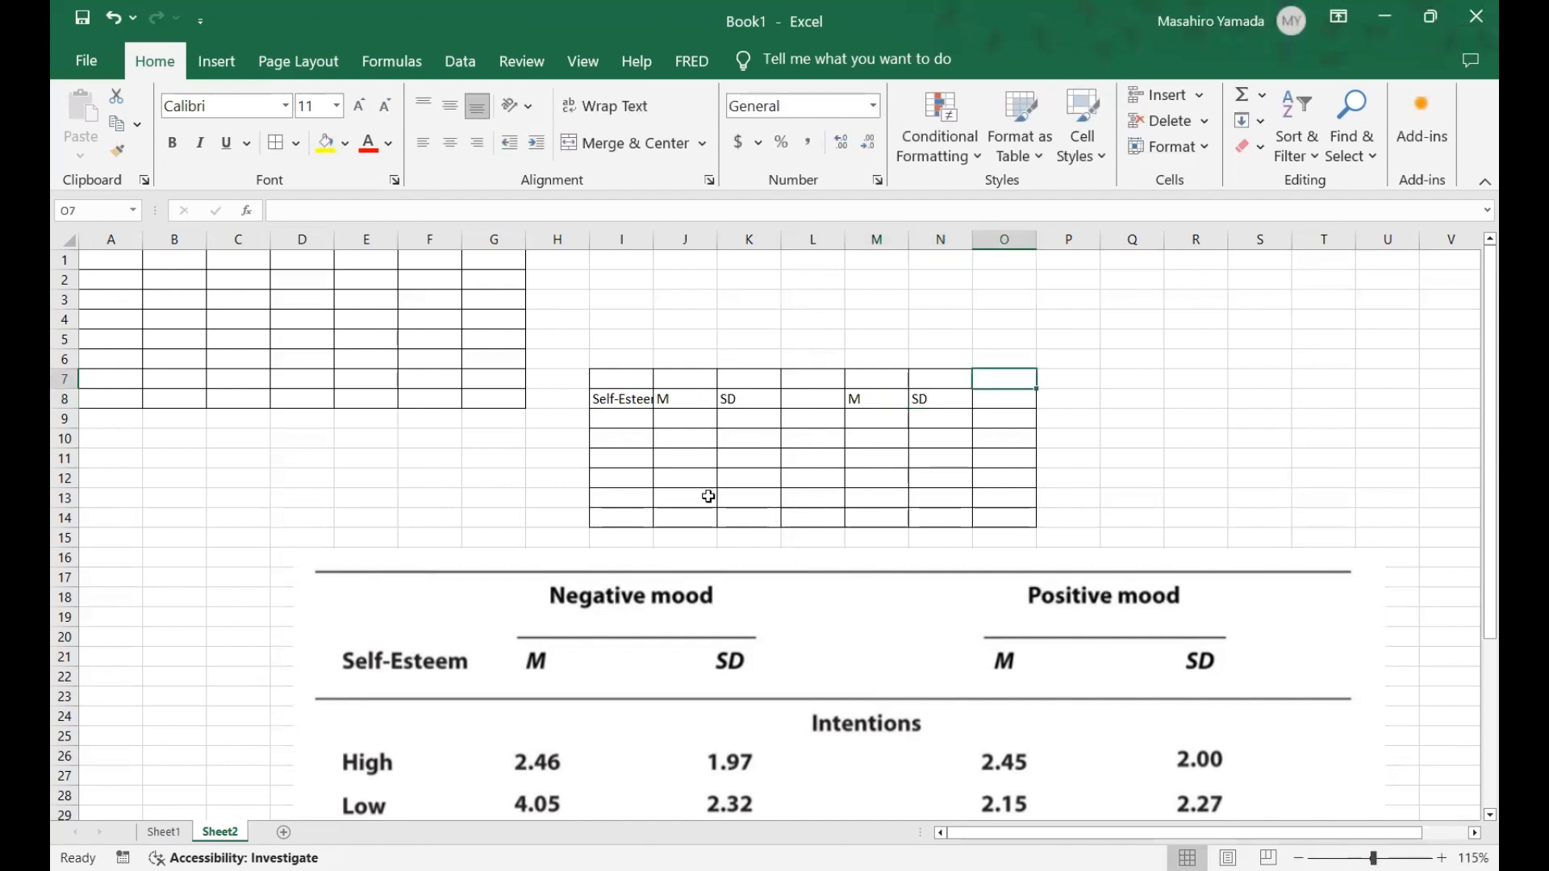
Enter the group headings "Negative mood" in J7 and "Positive mood" in M7.
click(692, 379)
text(Negative mood)
key(Tab)
key(Tab)
key(Tab)
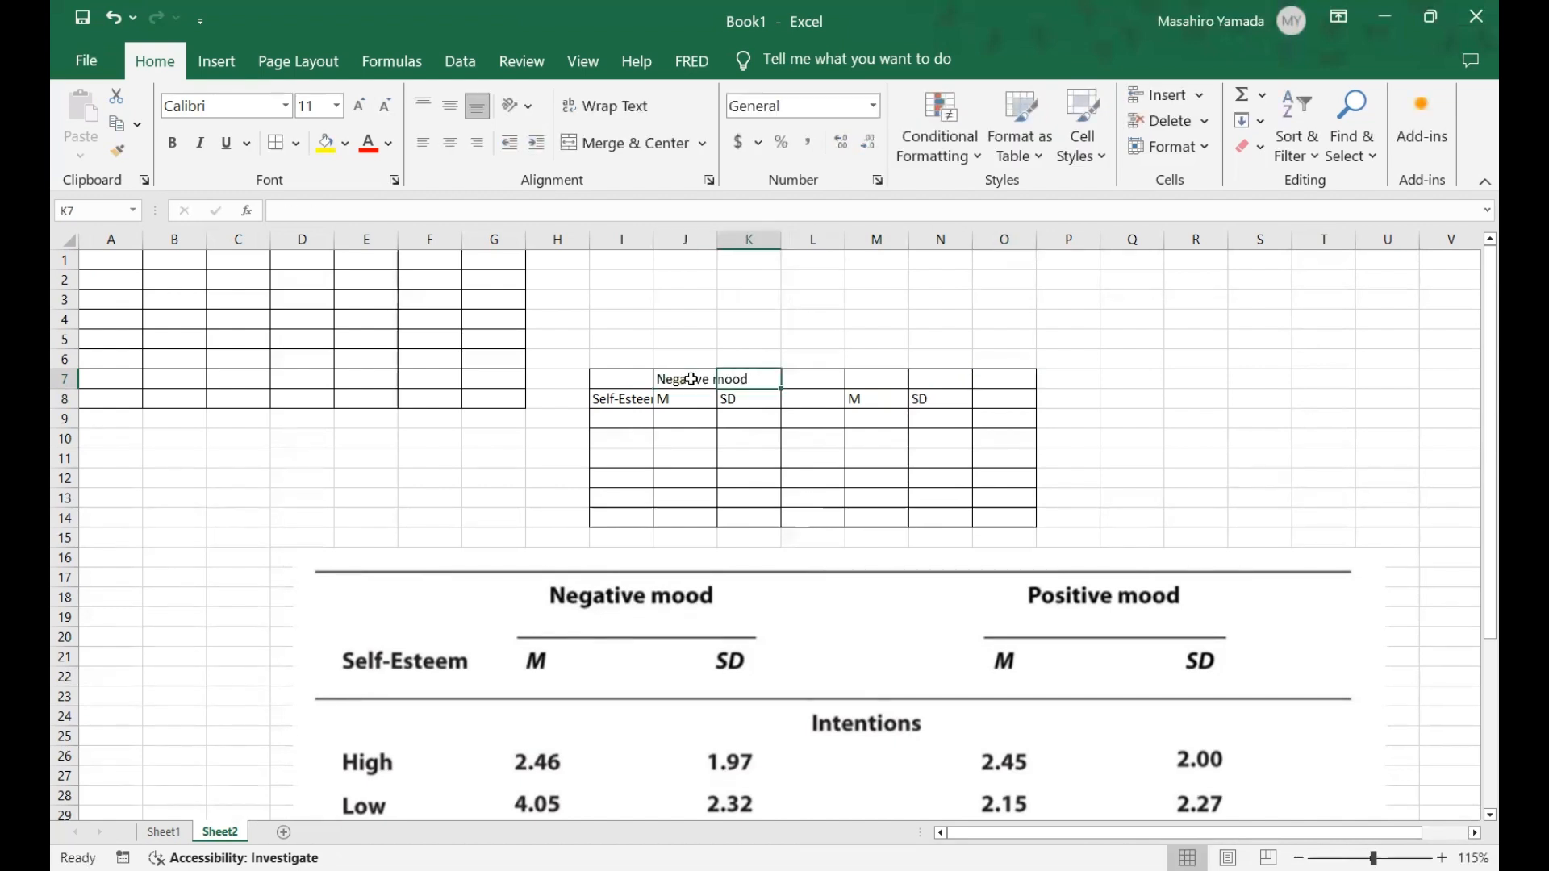
text(P)
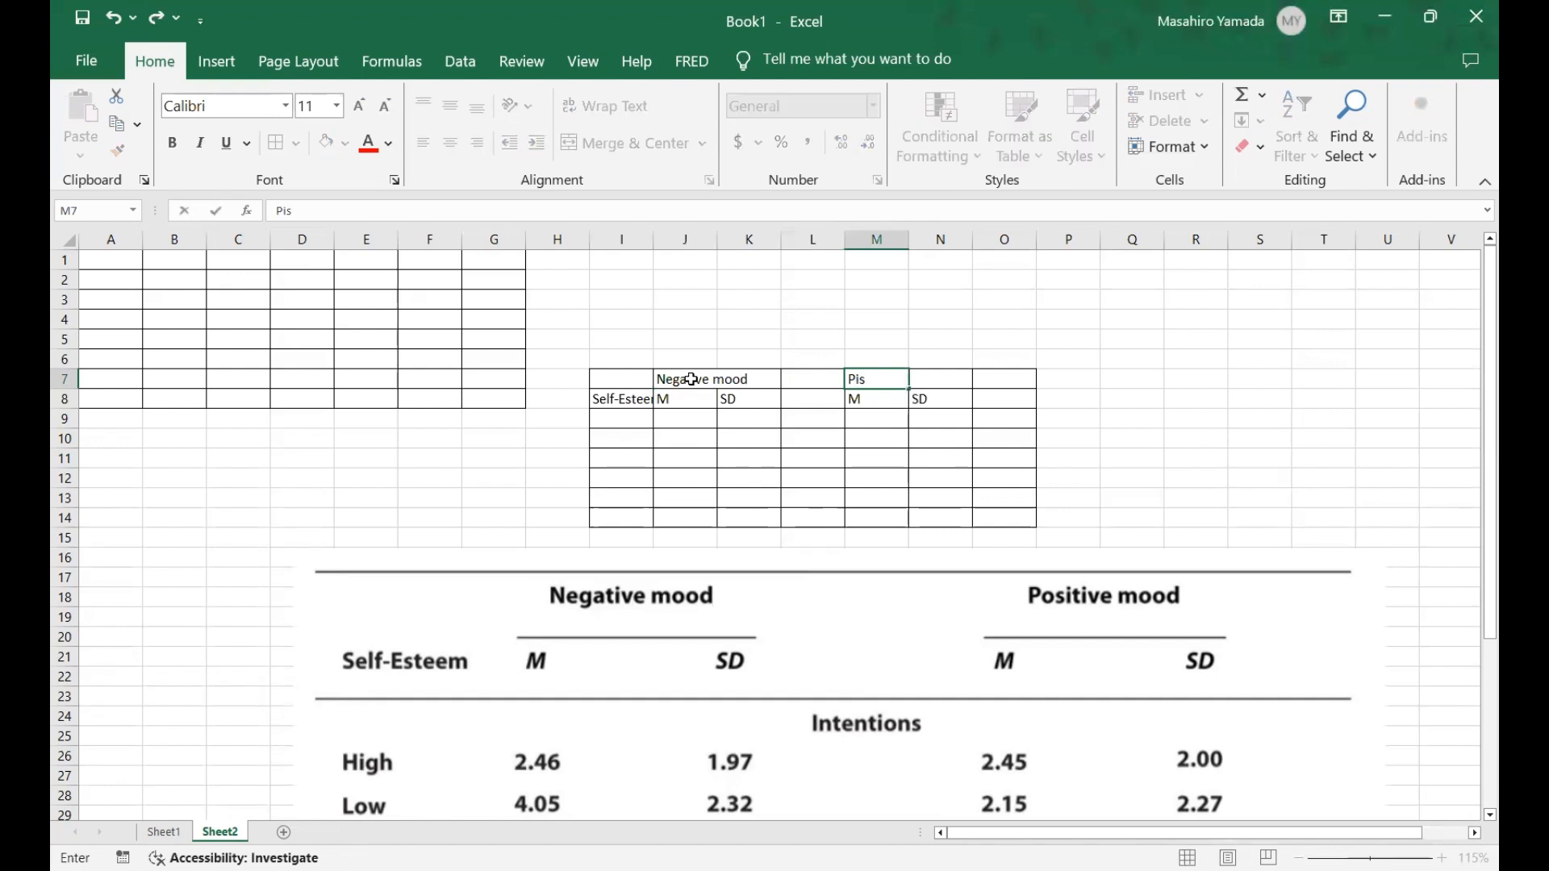
text(ositive Mood)
key(BackSpace)
key(BackSpace)
text(mood)
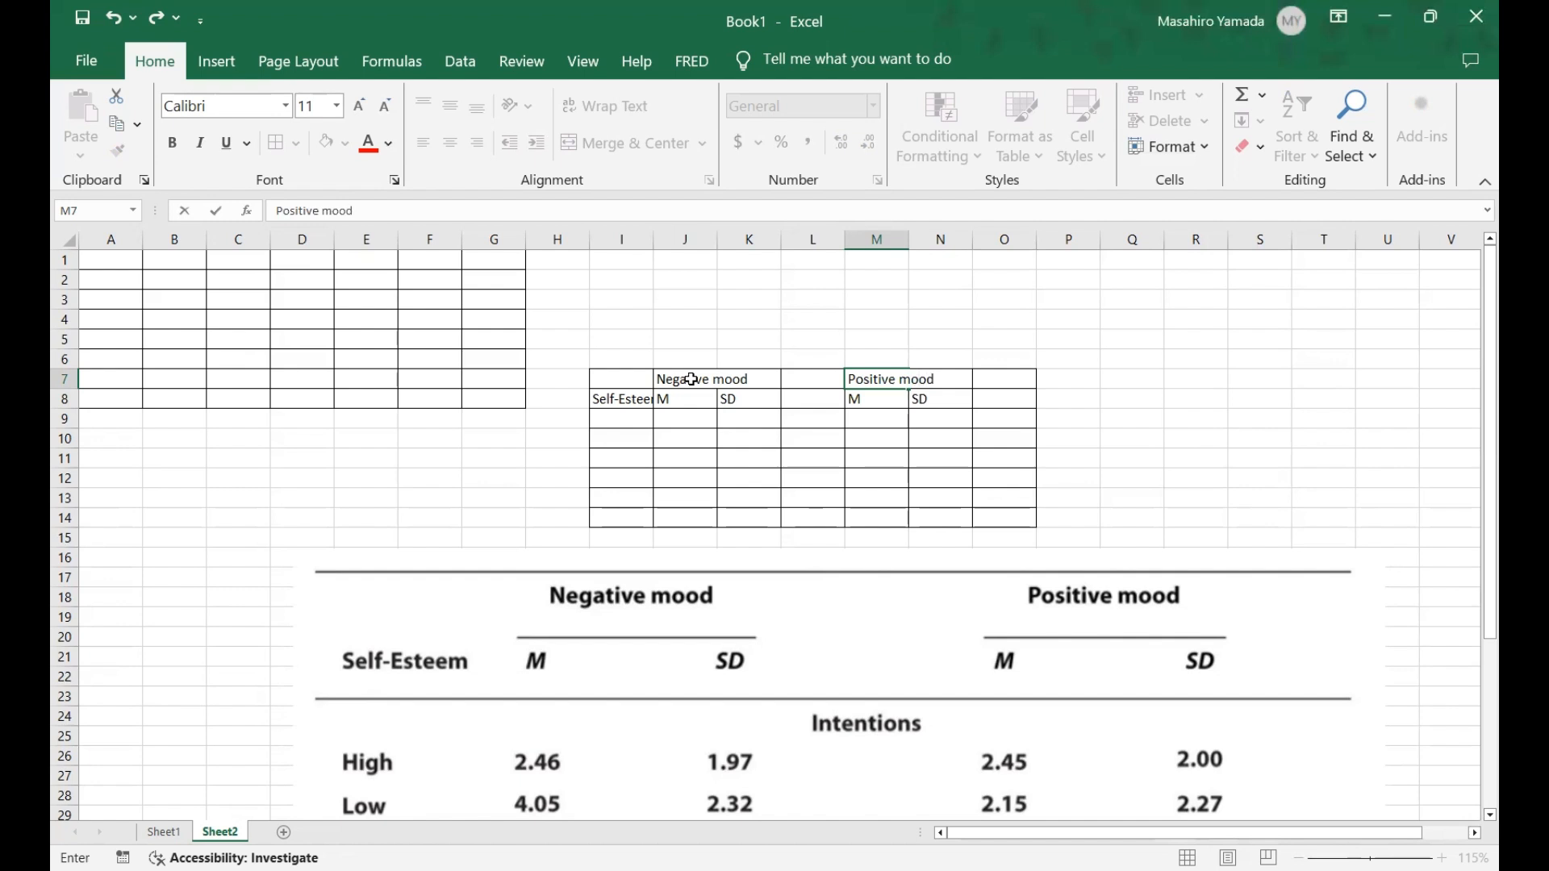
Enter the section heading "Intentions" in L9, the middle cell of the row below the column headings.
click(688, 495)
scroll(688, 495, down, 3)
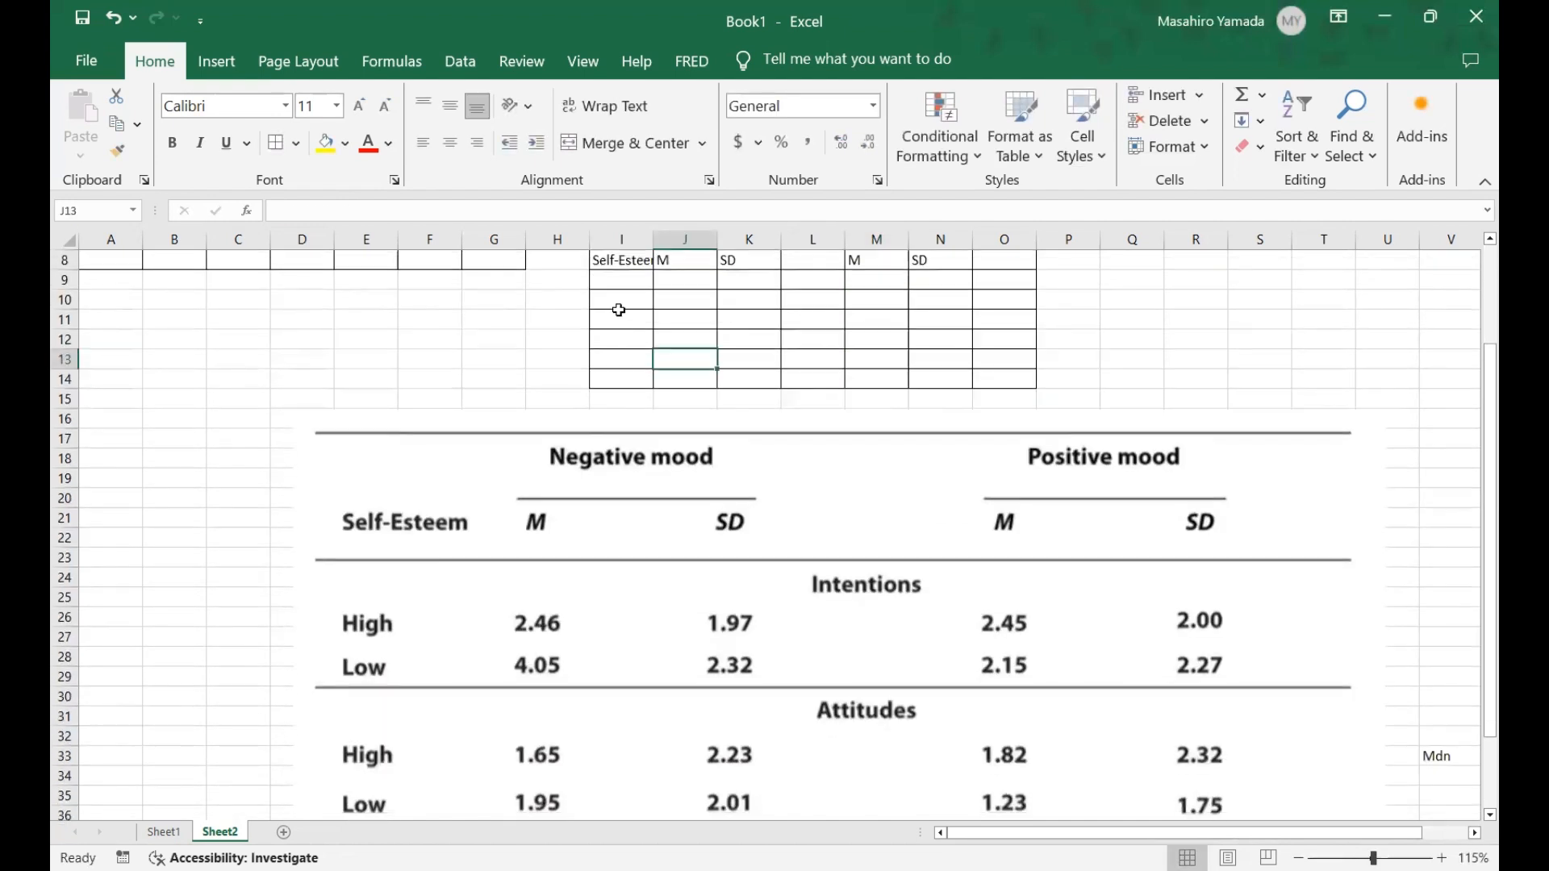
click(618, 304)
scroll(626, 304, up, 3)
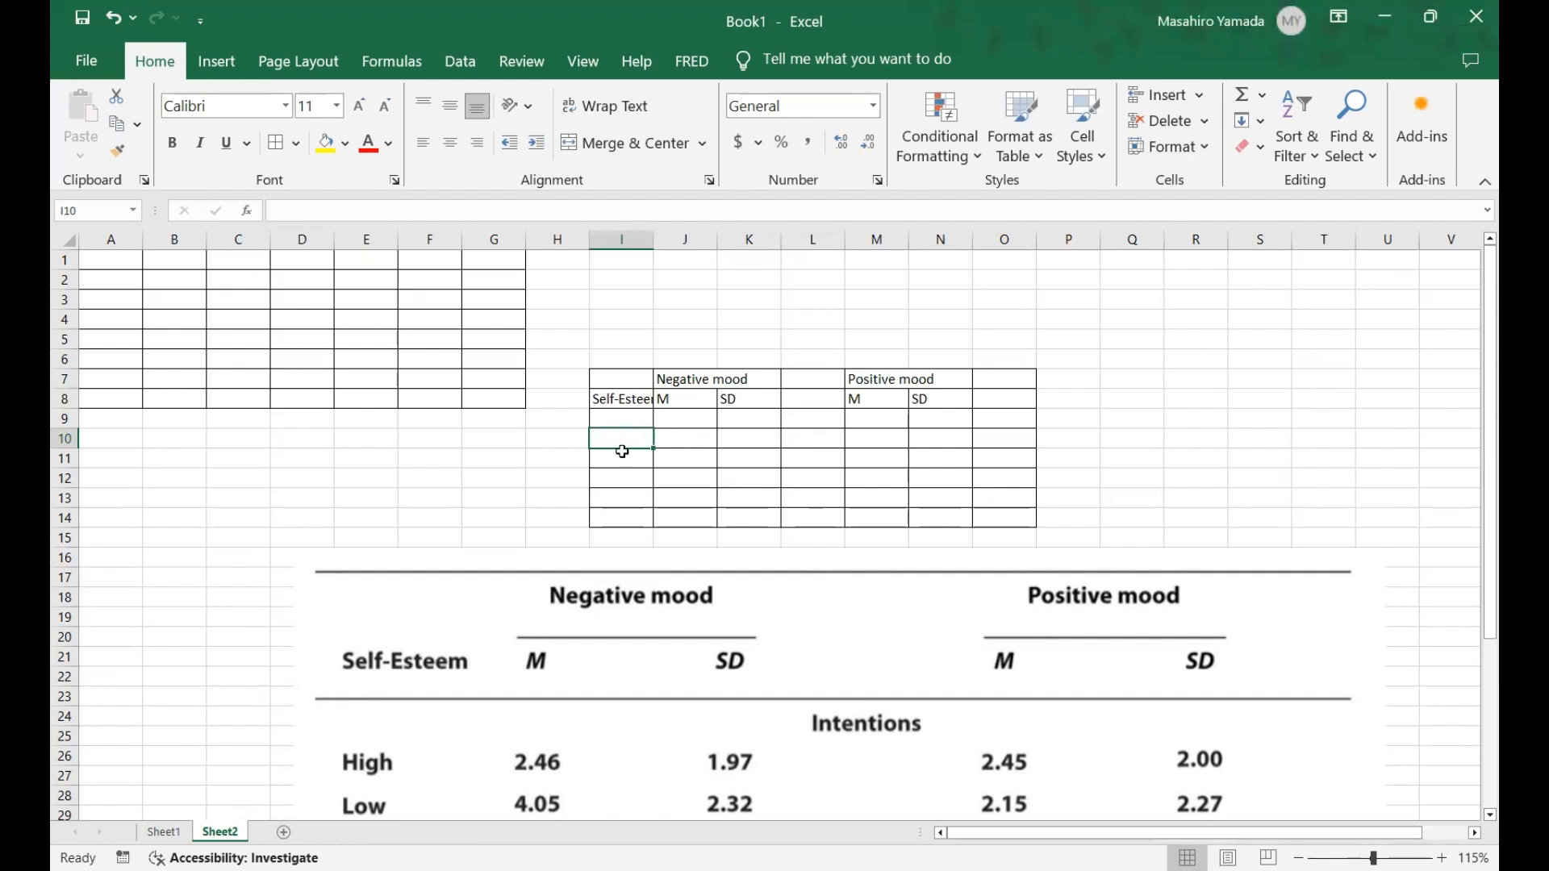
scroll(622, 464, down, 3)
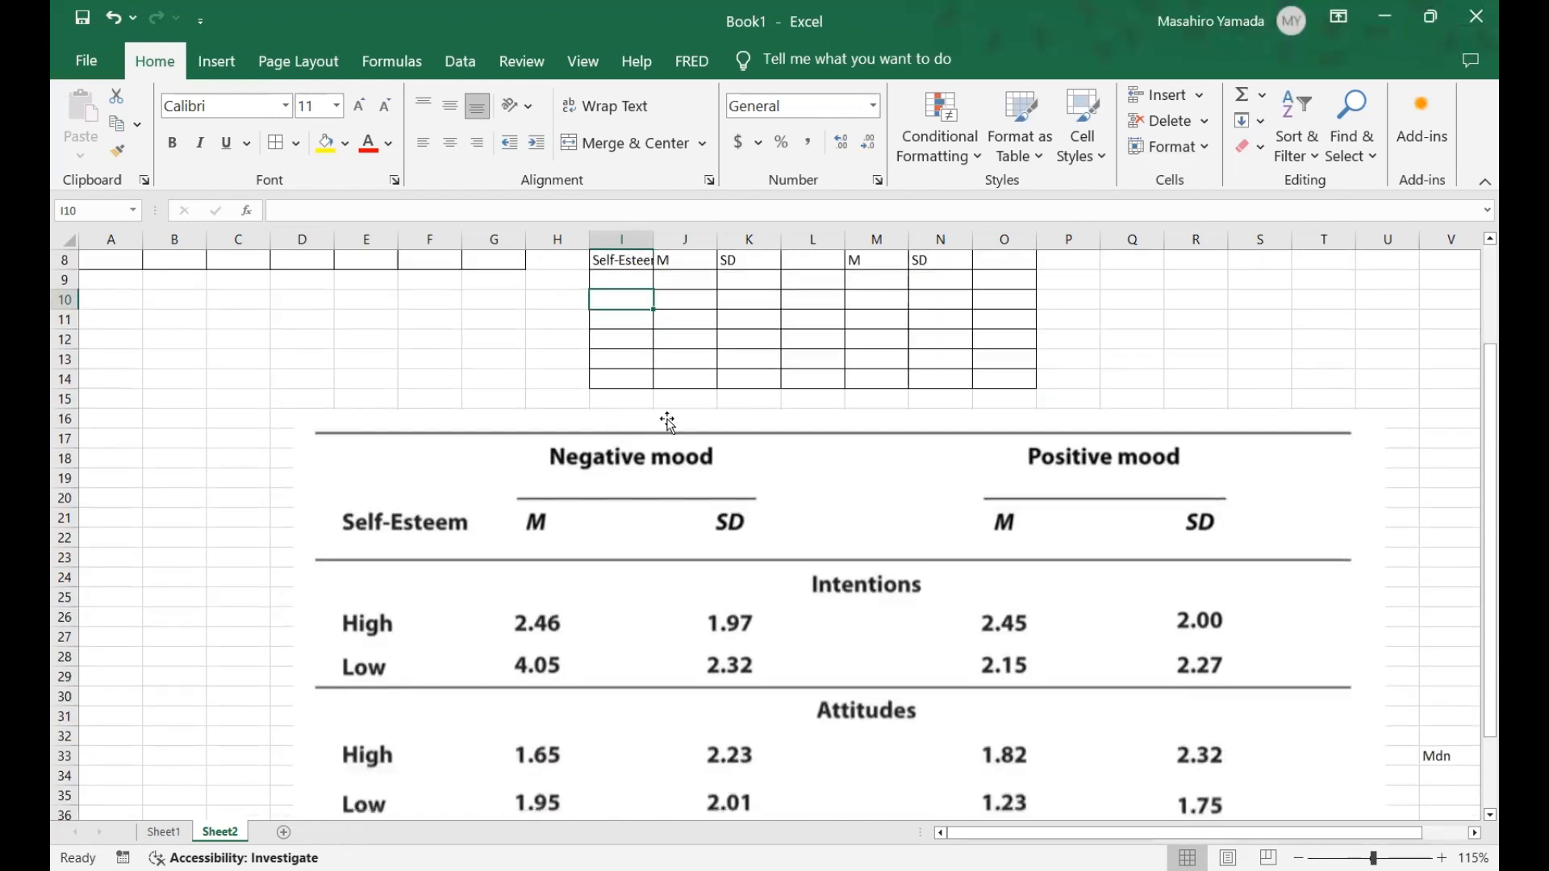
drag(631, 279, 999, 283)
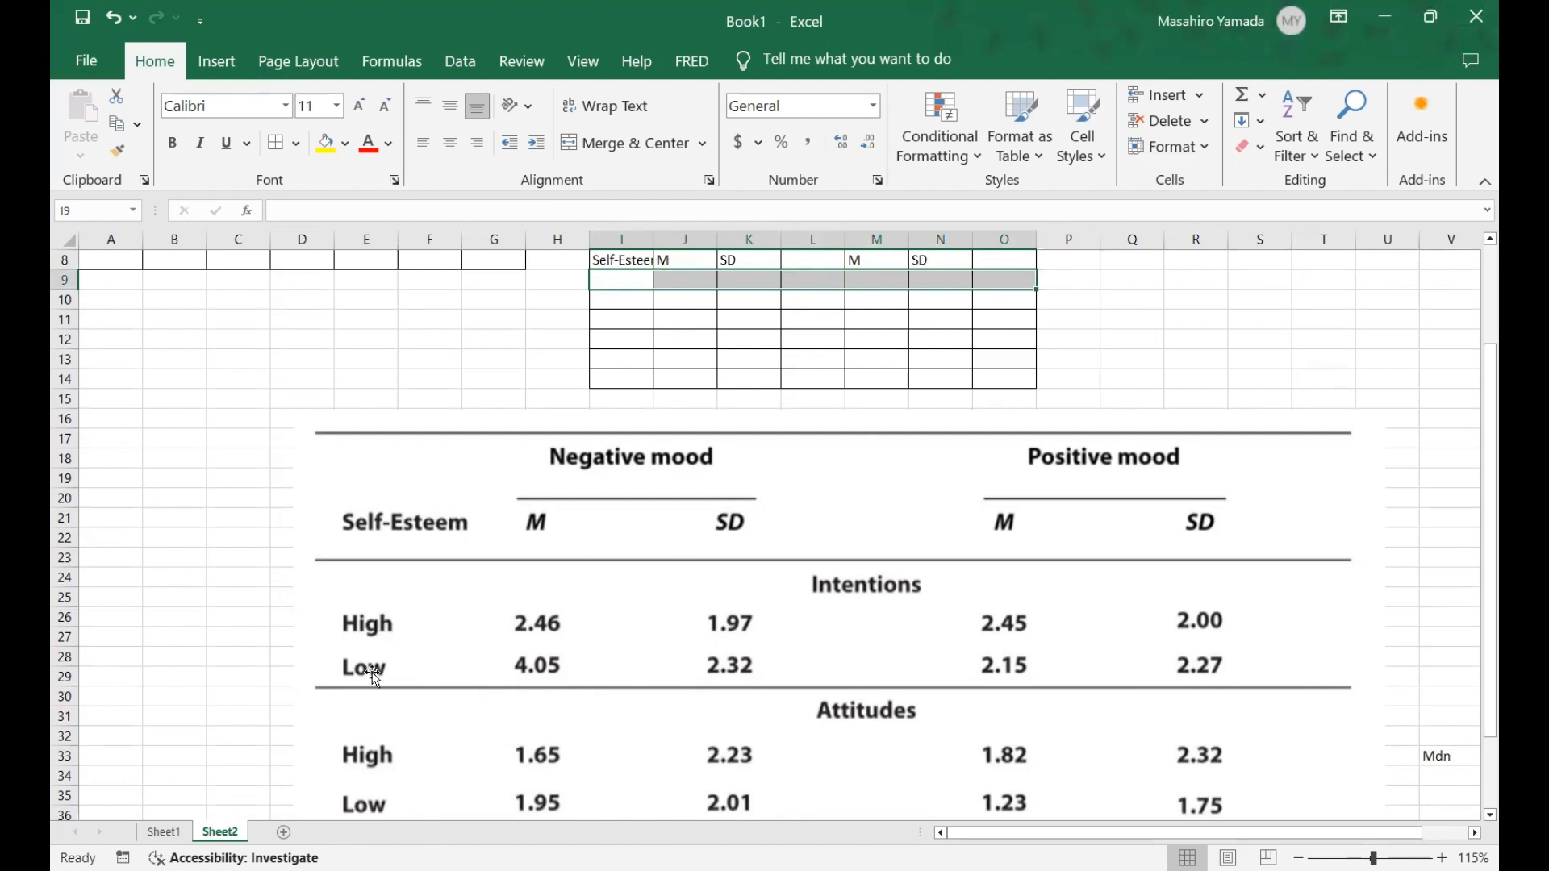
click(813, 283)
text(Intentions)
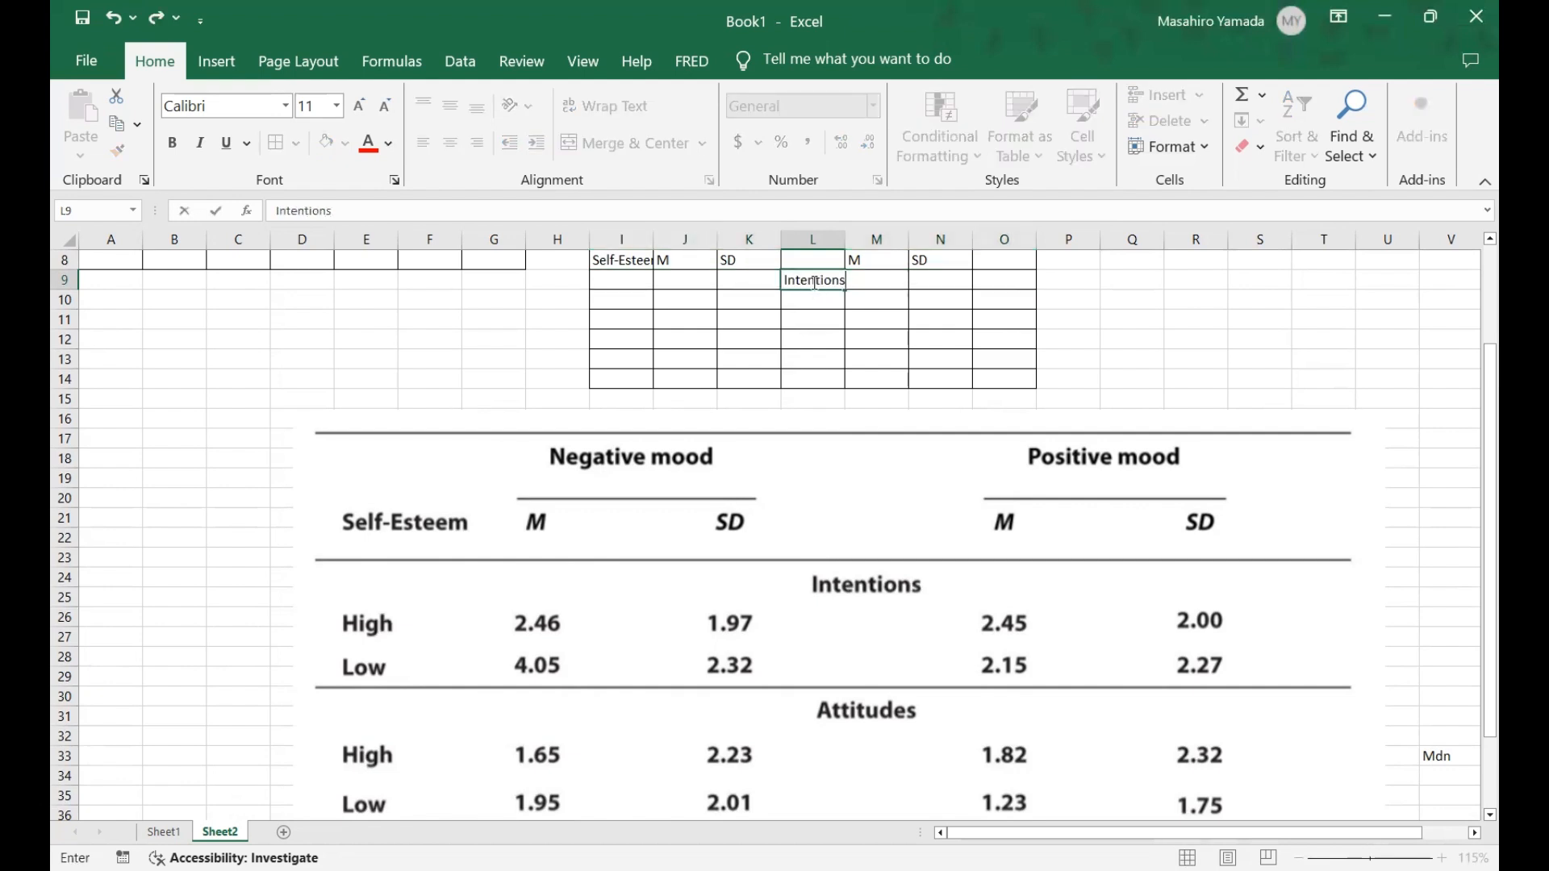
click(702, 306)
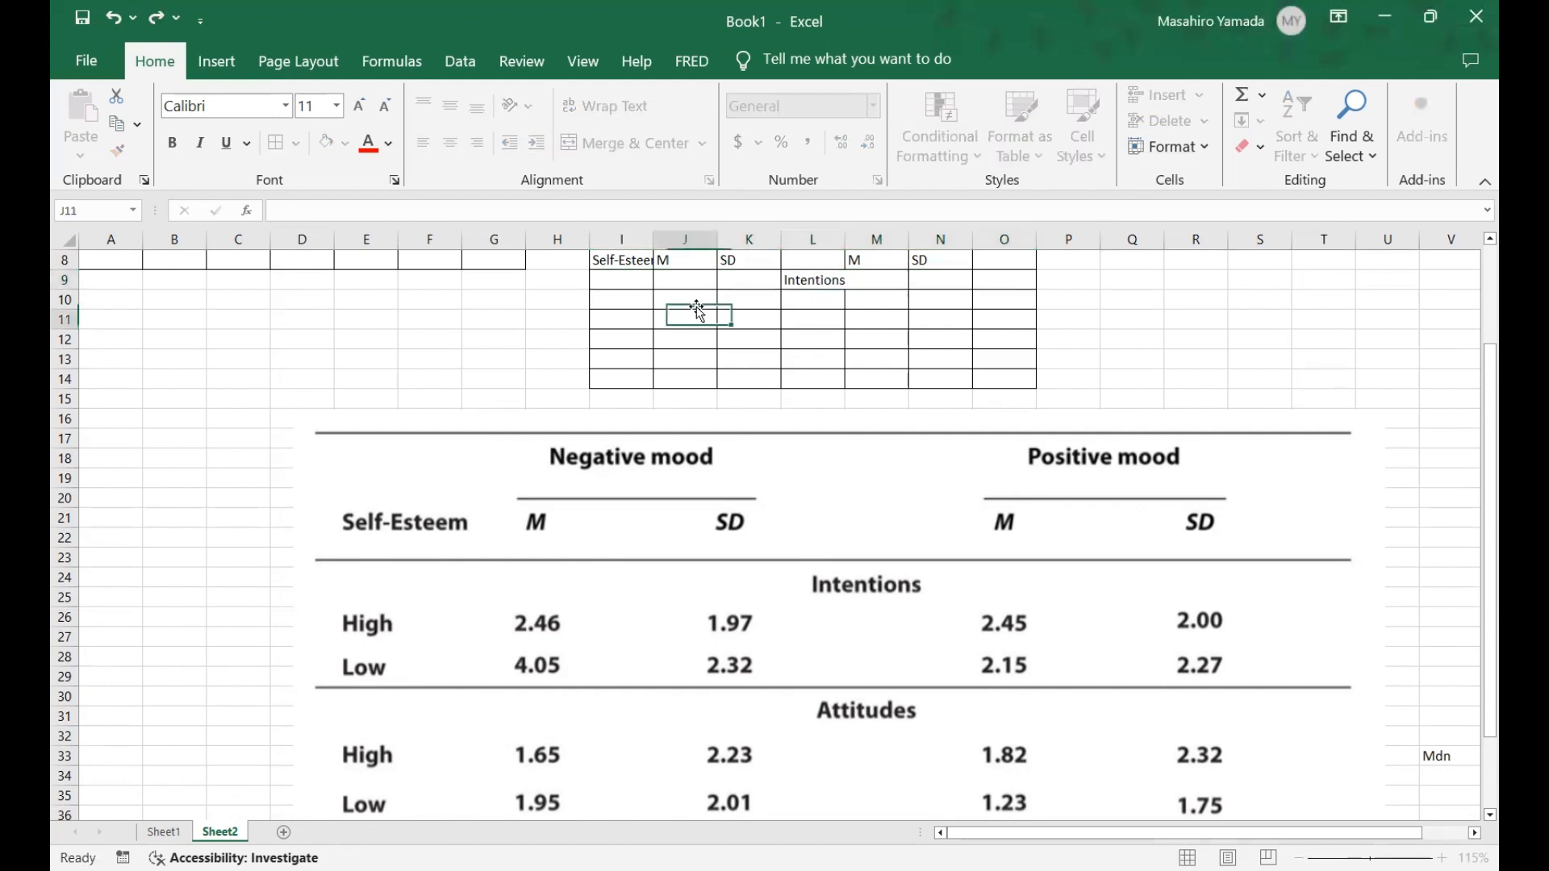
Enter the row labels "High" in I10 and "Low" in I11.
click(630, 300)
text(High)
key(Return)
text(Low)
click(623, 295)
scroll(622, 294, down, 2)
scroll(622, 294, up, 2)
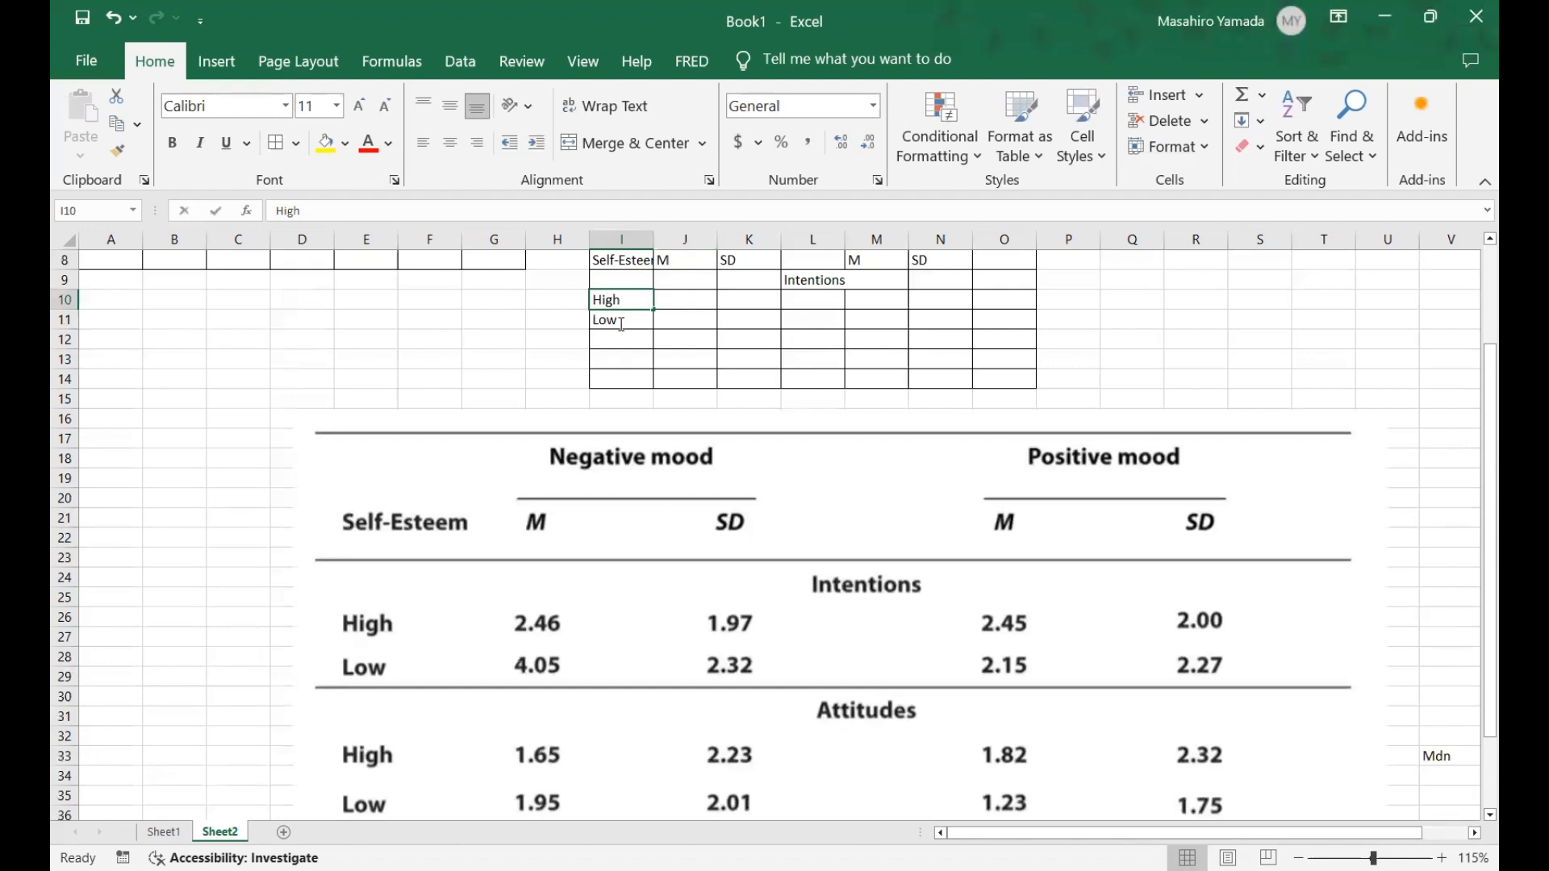
Copy the High and Low labels from I10:I11 into I13:I14.
drag(622, 294, 618, 319)
key(ctrl+c)
click(627, 357)
key(ctrl+v)
Enter the section heading "Attitudes" in L12 and shift the reference picture horizontally towards column C.
scroll(484, 565, down, 3)
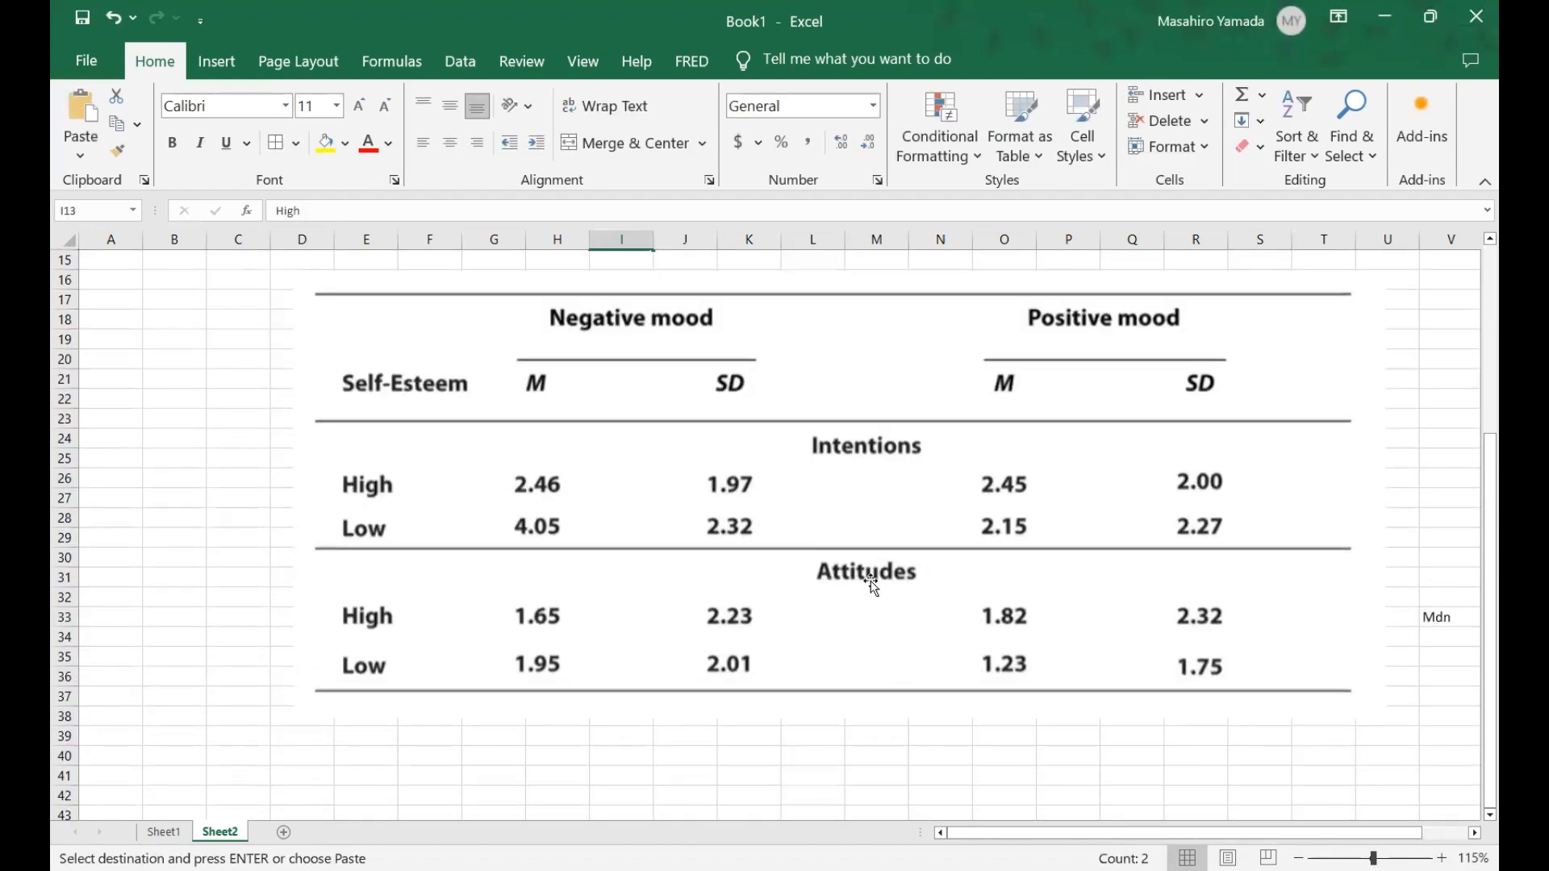
scroll(863, 565, up, 3)
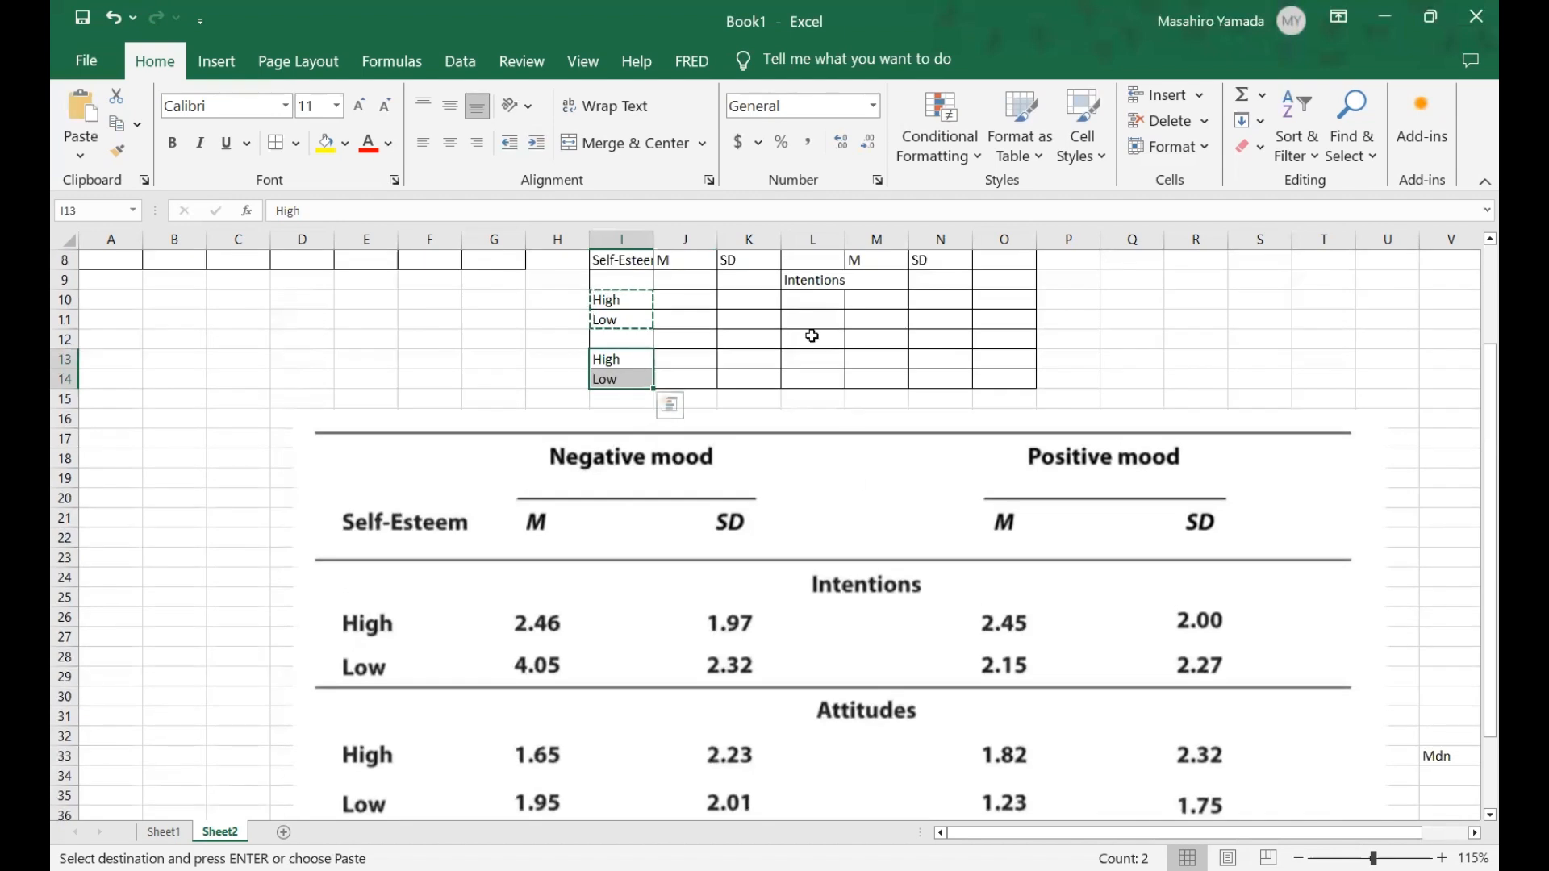
click(813, 335)
text(Attio)
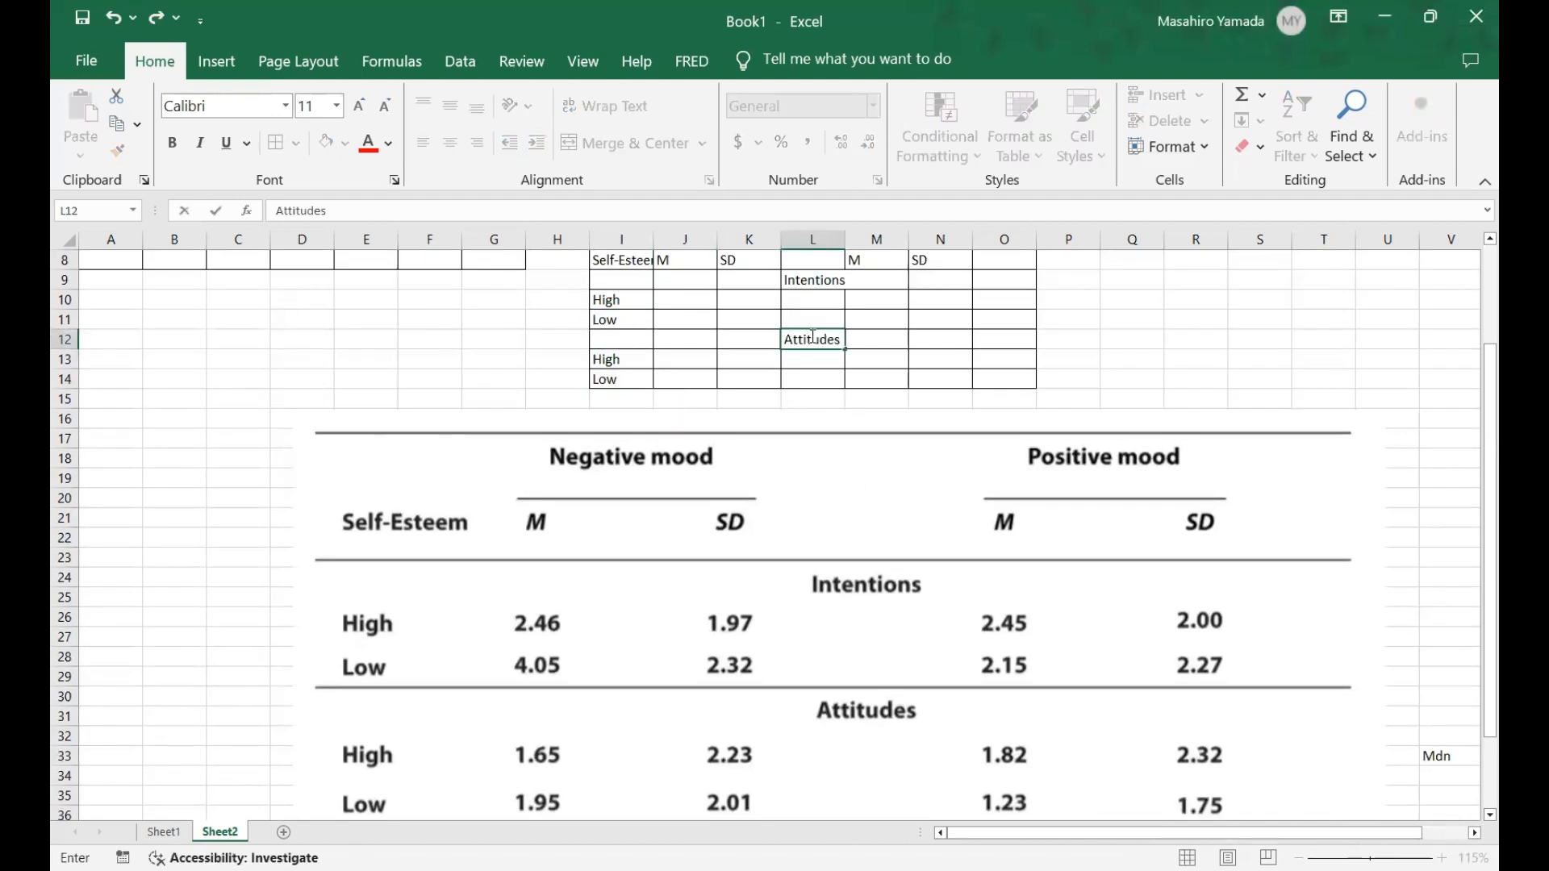
click(958, 368)
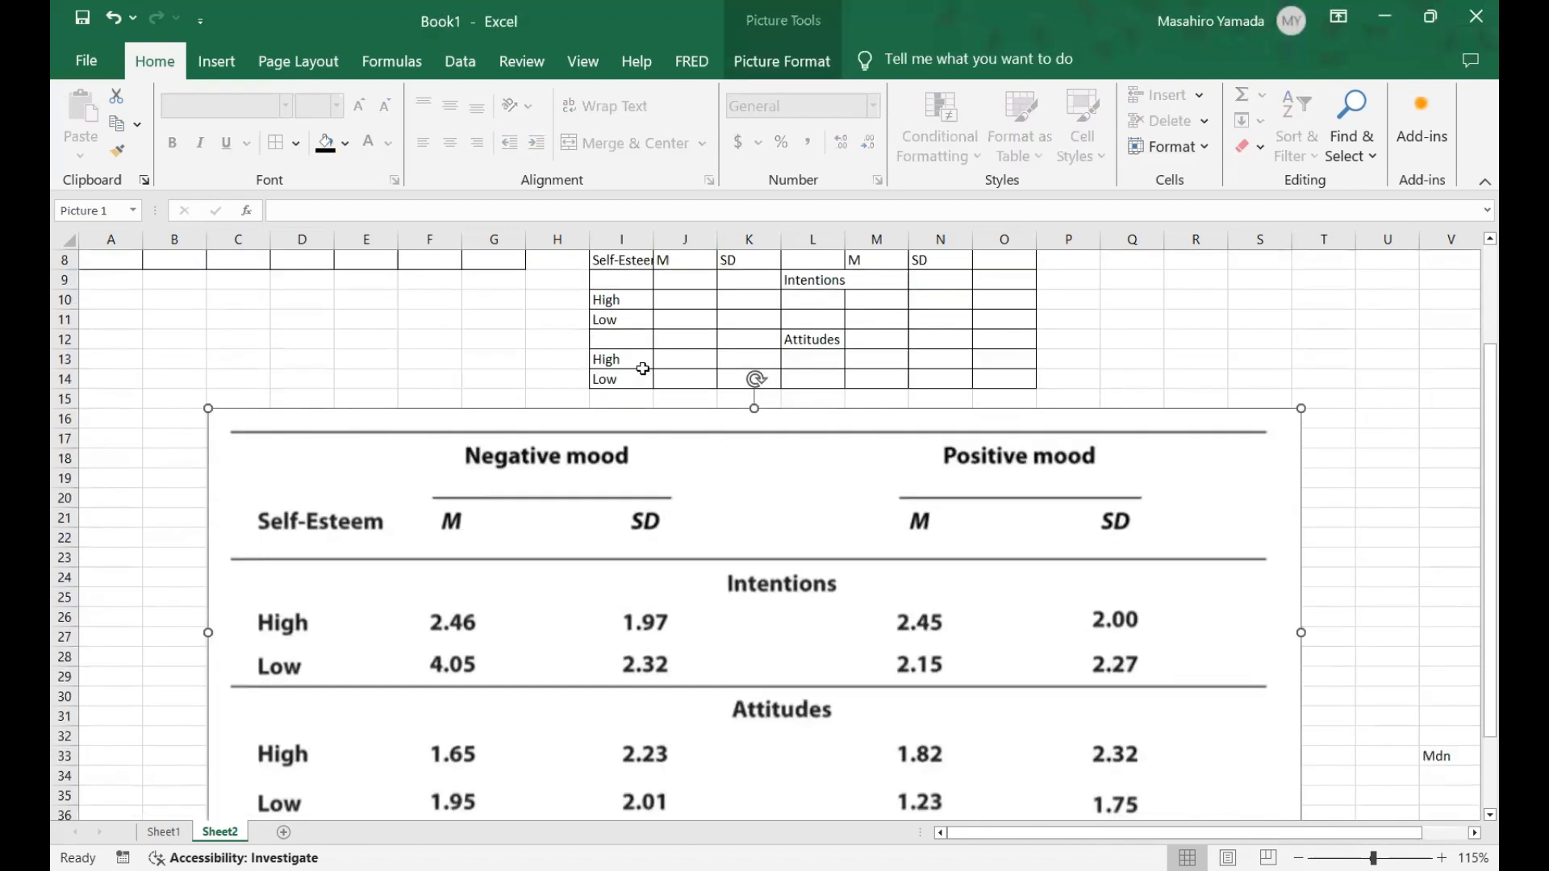
Fill the M and SD cells of the High and Low rows with the reference picture's values, starting with 2.46 in J10 and 1.97 in K10.
click(681, 303)
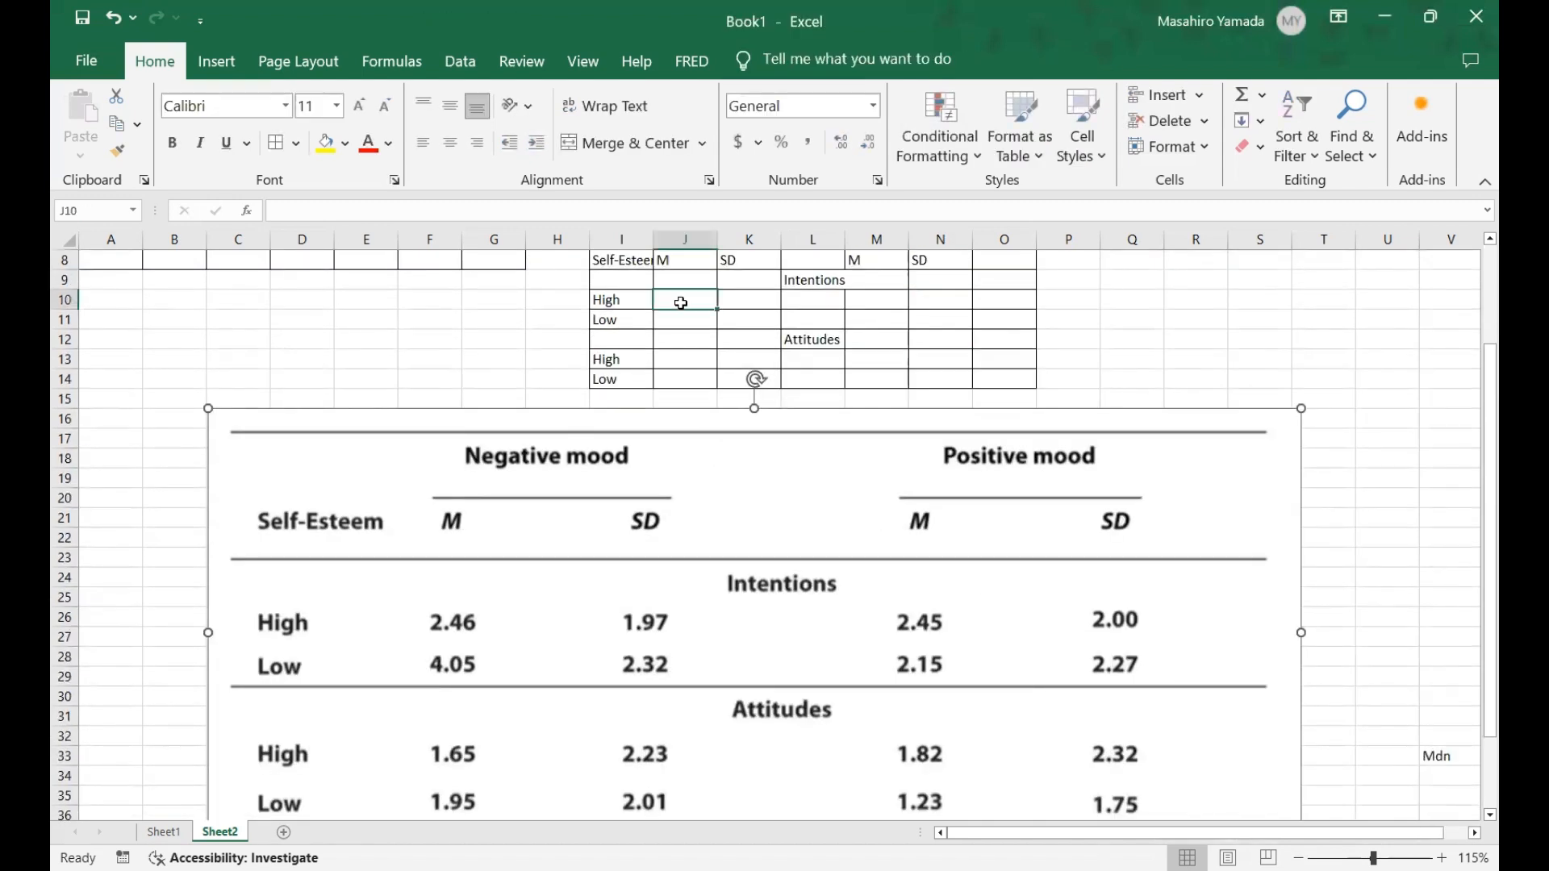
text(2.46)
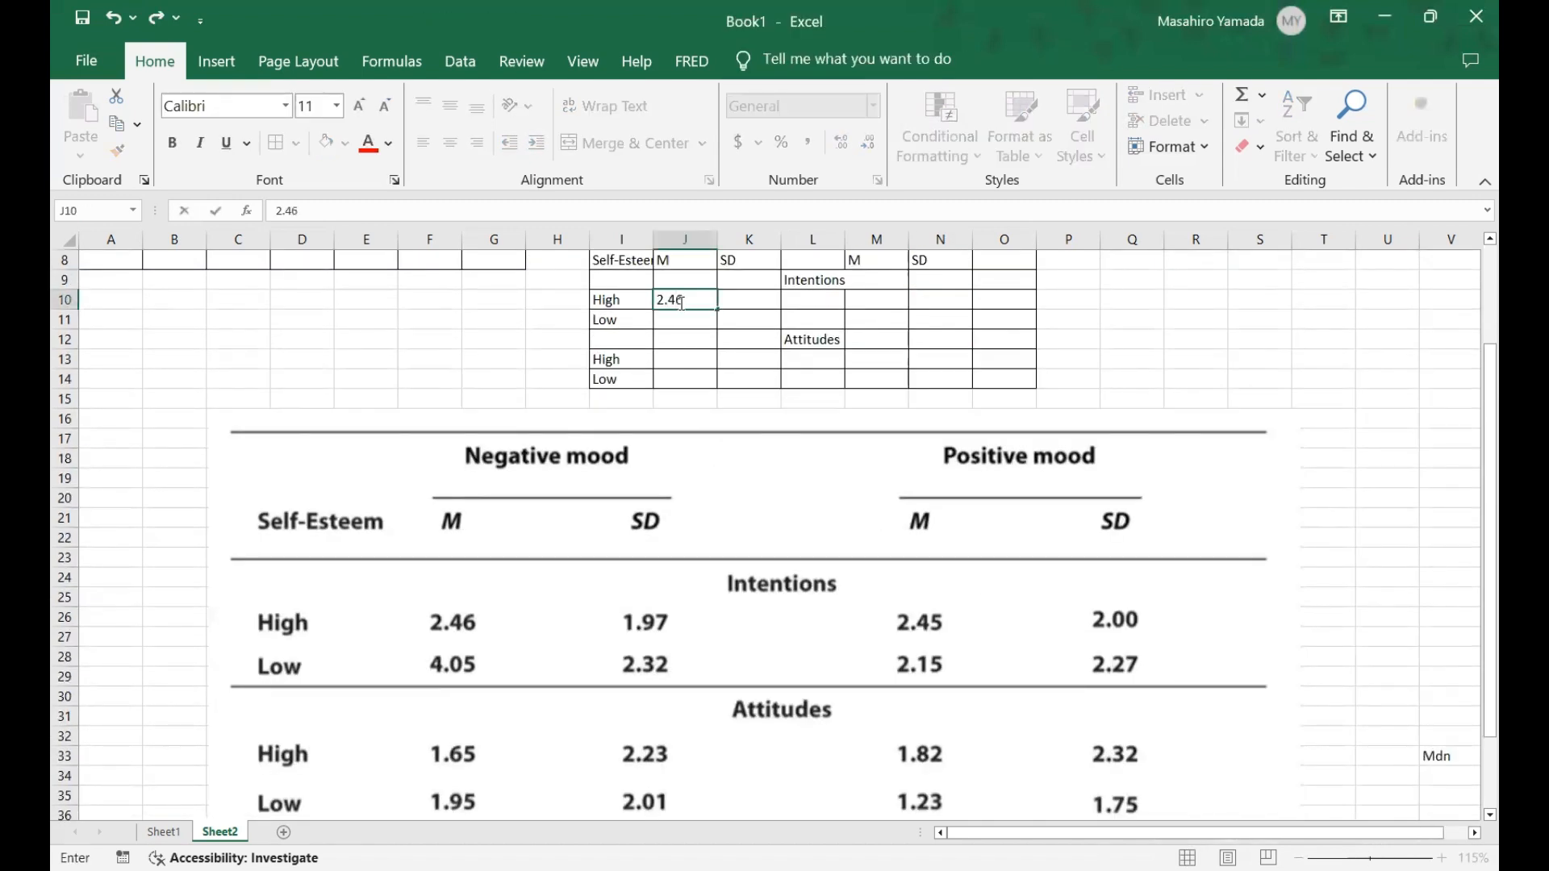
key(Tab)
text(1.97)
key(Return)
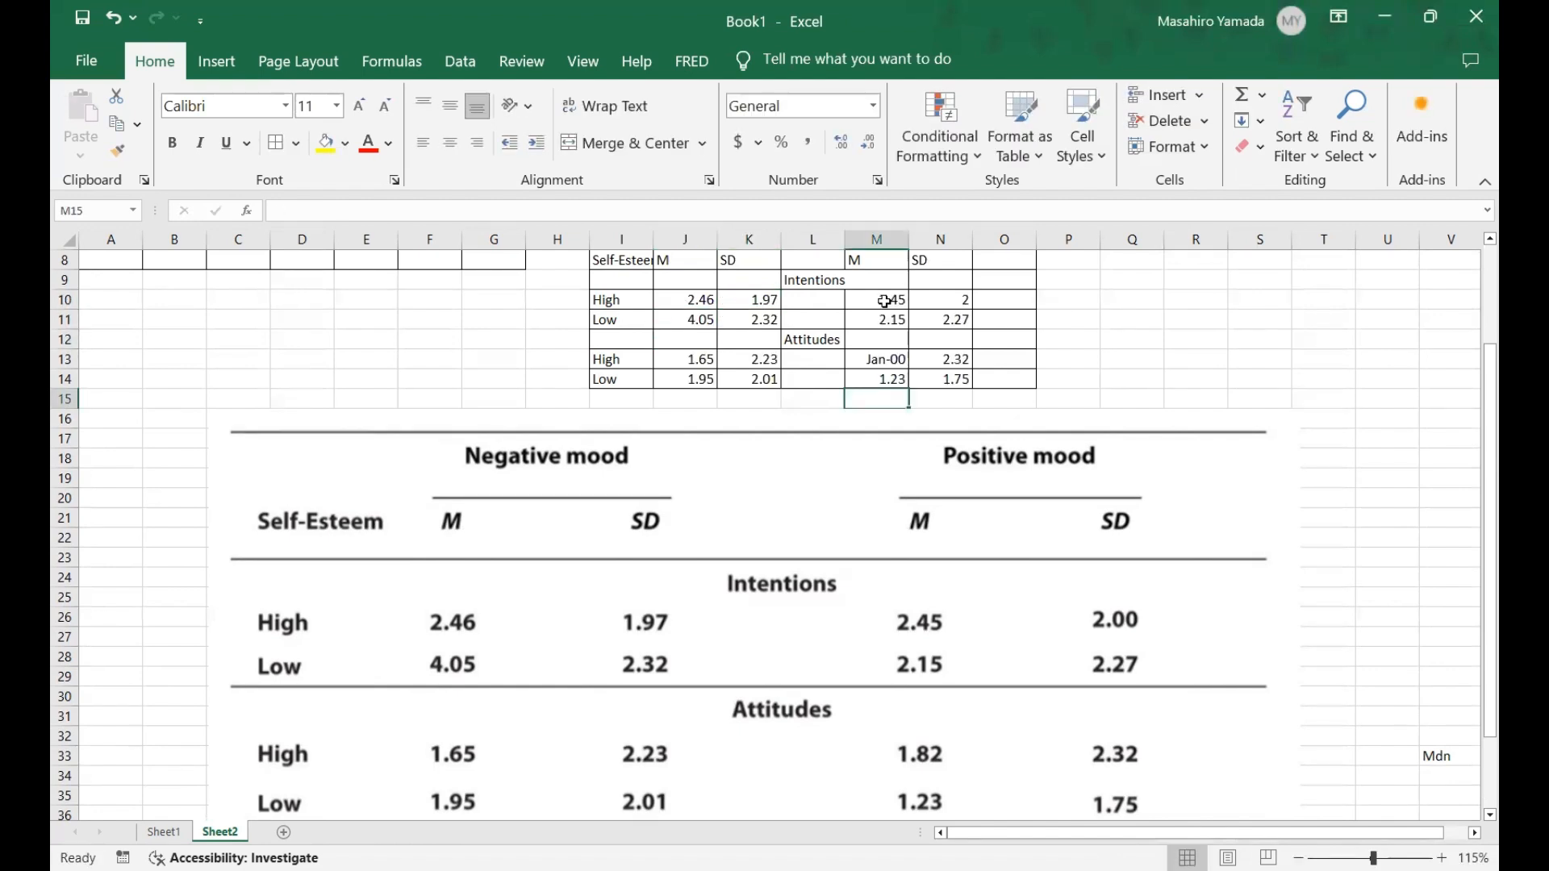
Check the Positive mood M entries in M13 and M14 against the reference picture.
click(889, 365)
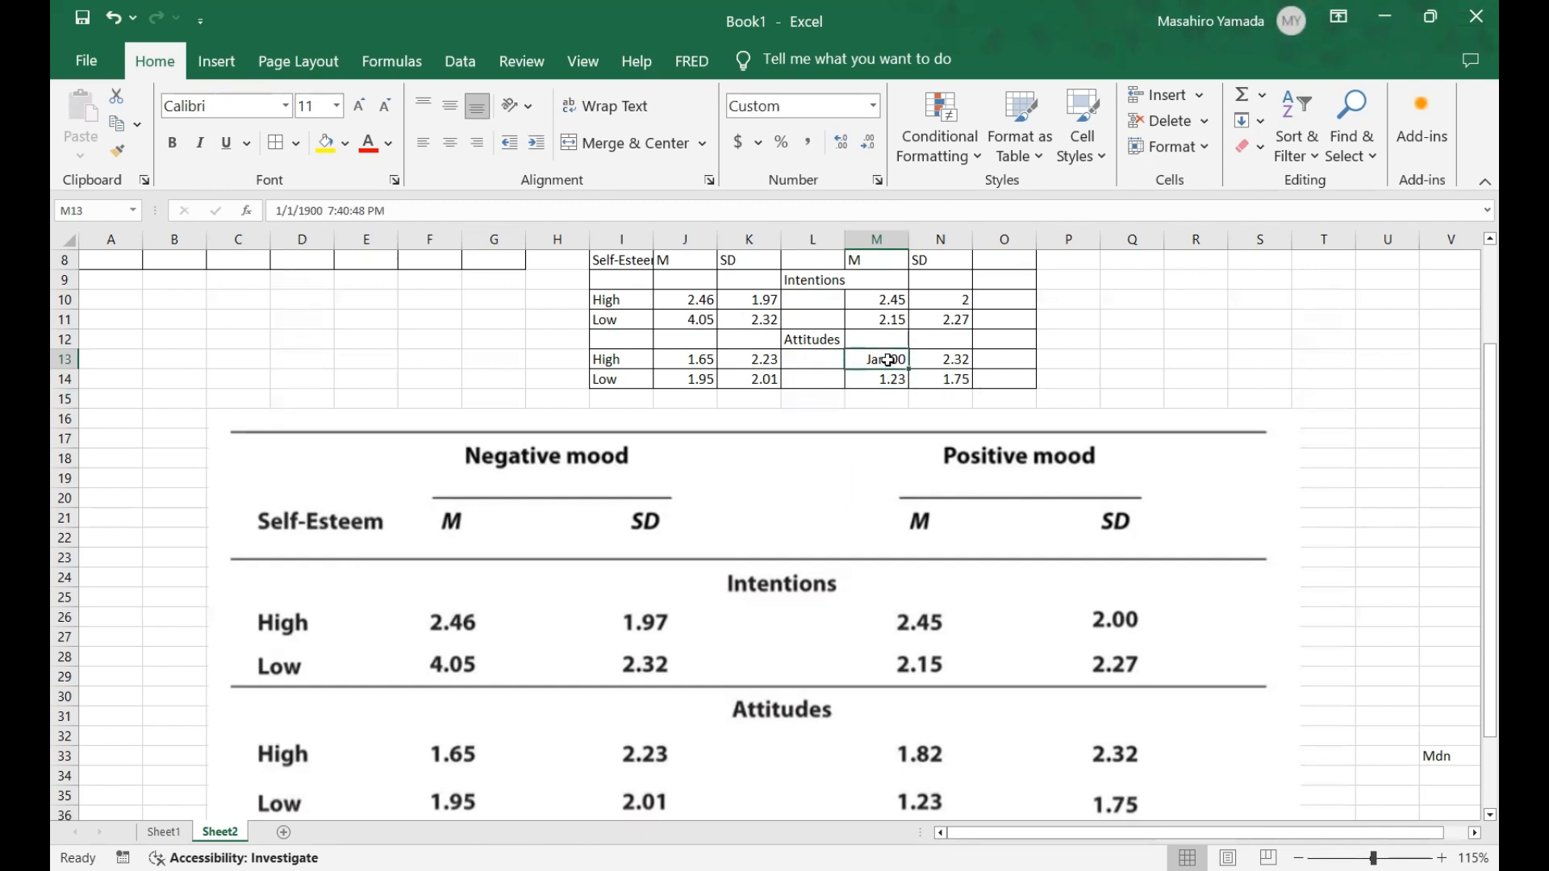
click(894, 377)
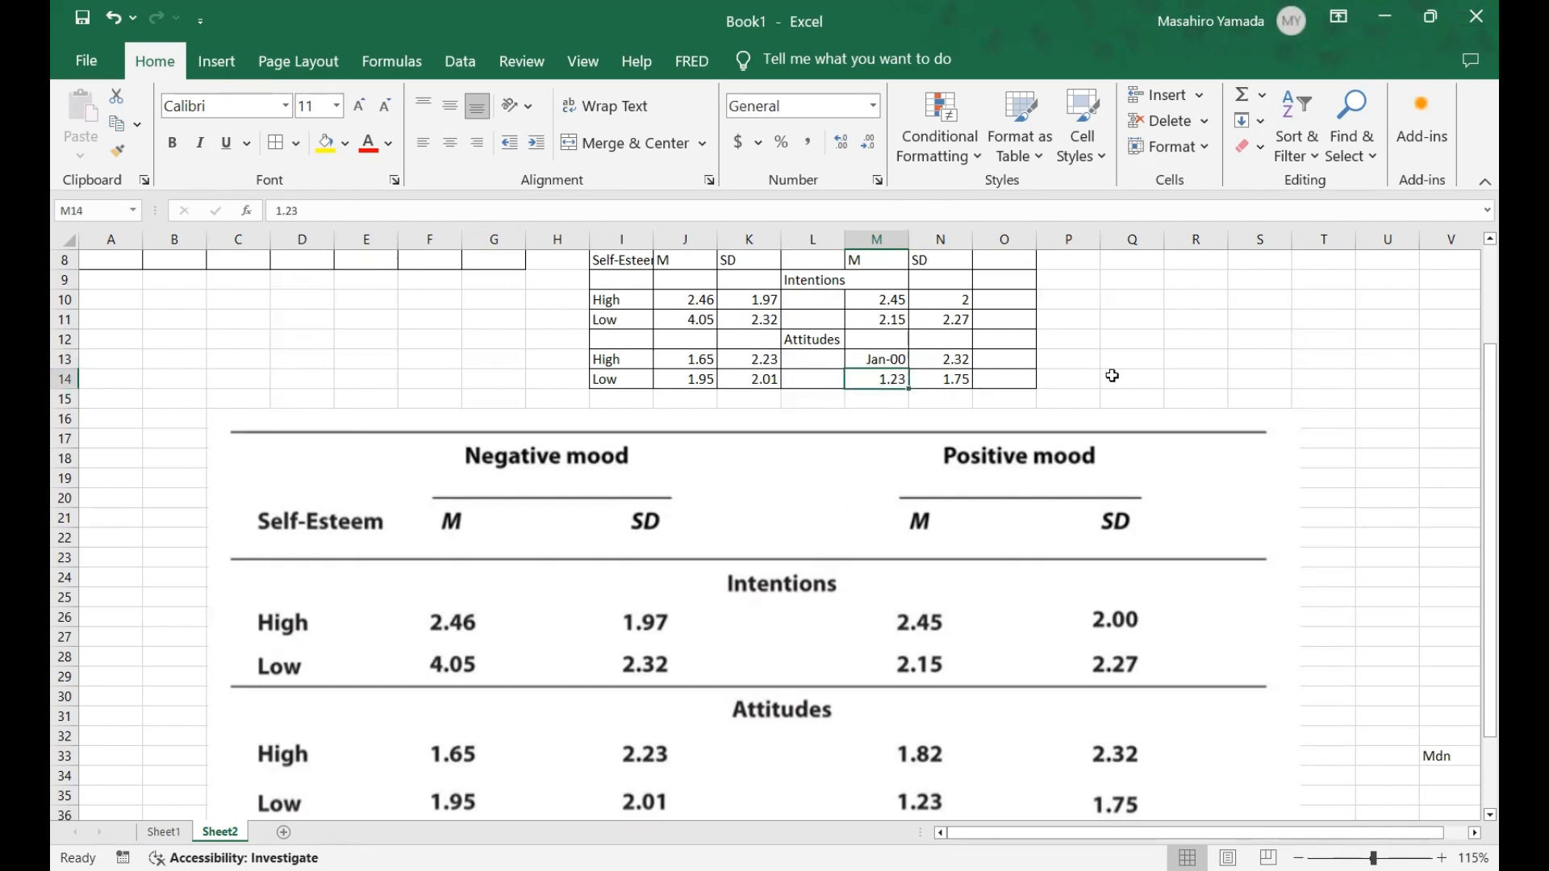
scroll(1113, 376, up, 3)
scroll(1113, 376, down, 3)
scroll(1114, 407, up, 3)
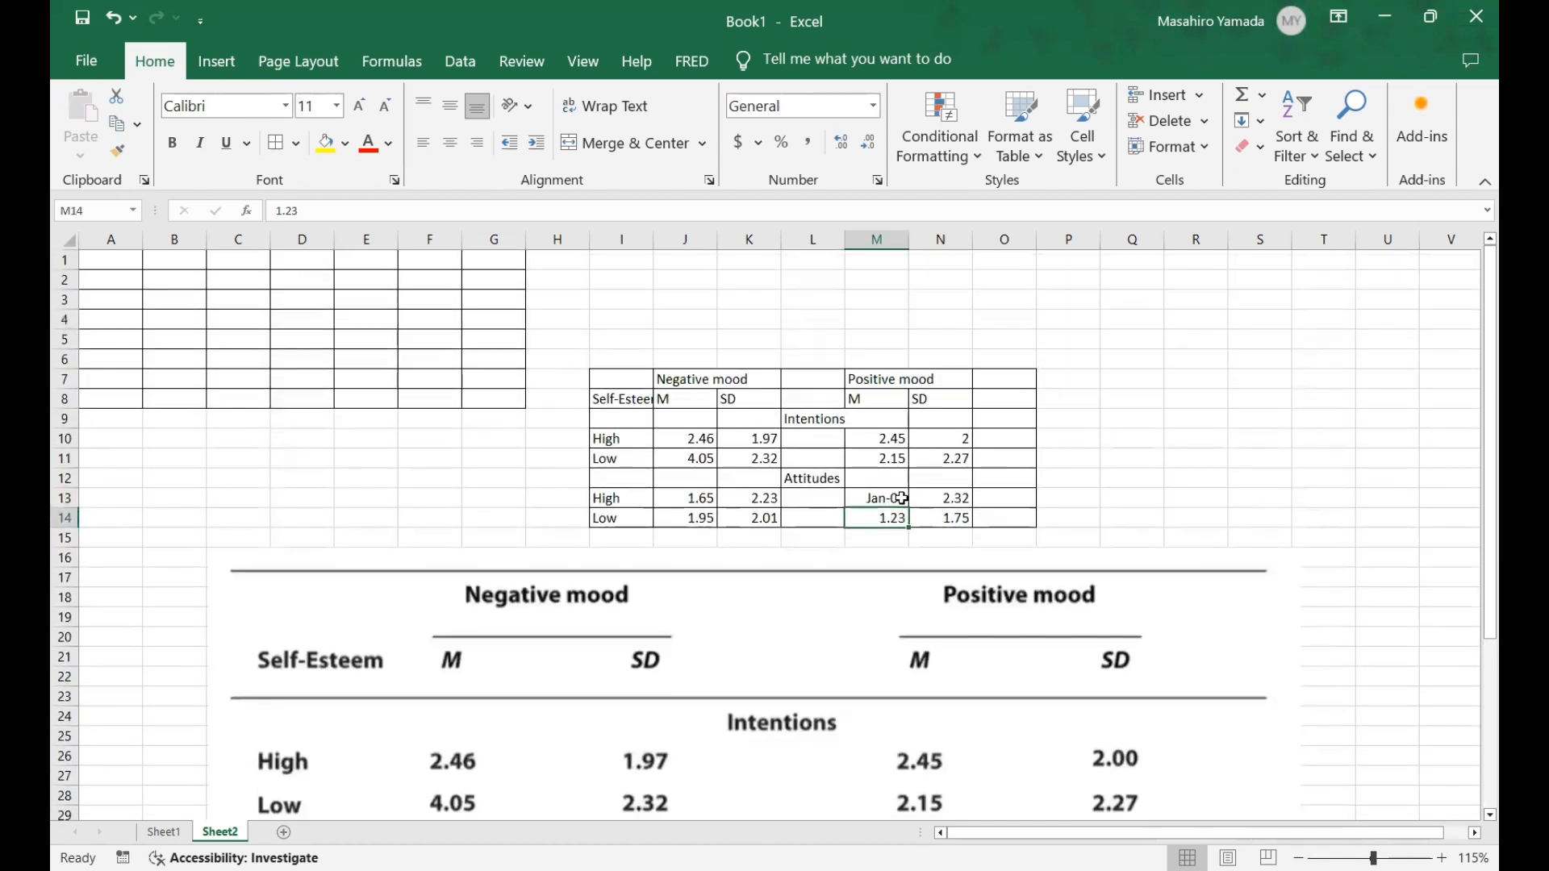
Show the Positive mood SD value in N10 with two decimal places.
click(944, 446)
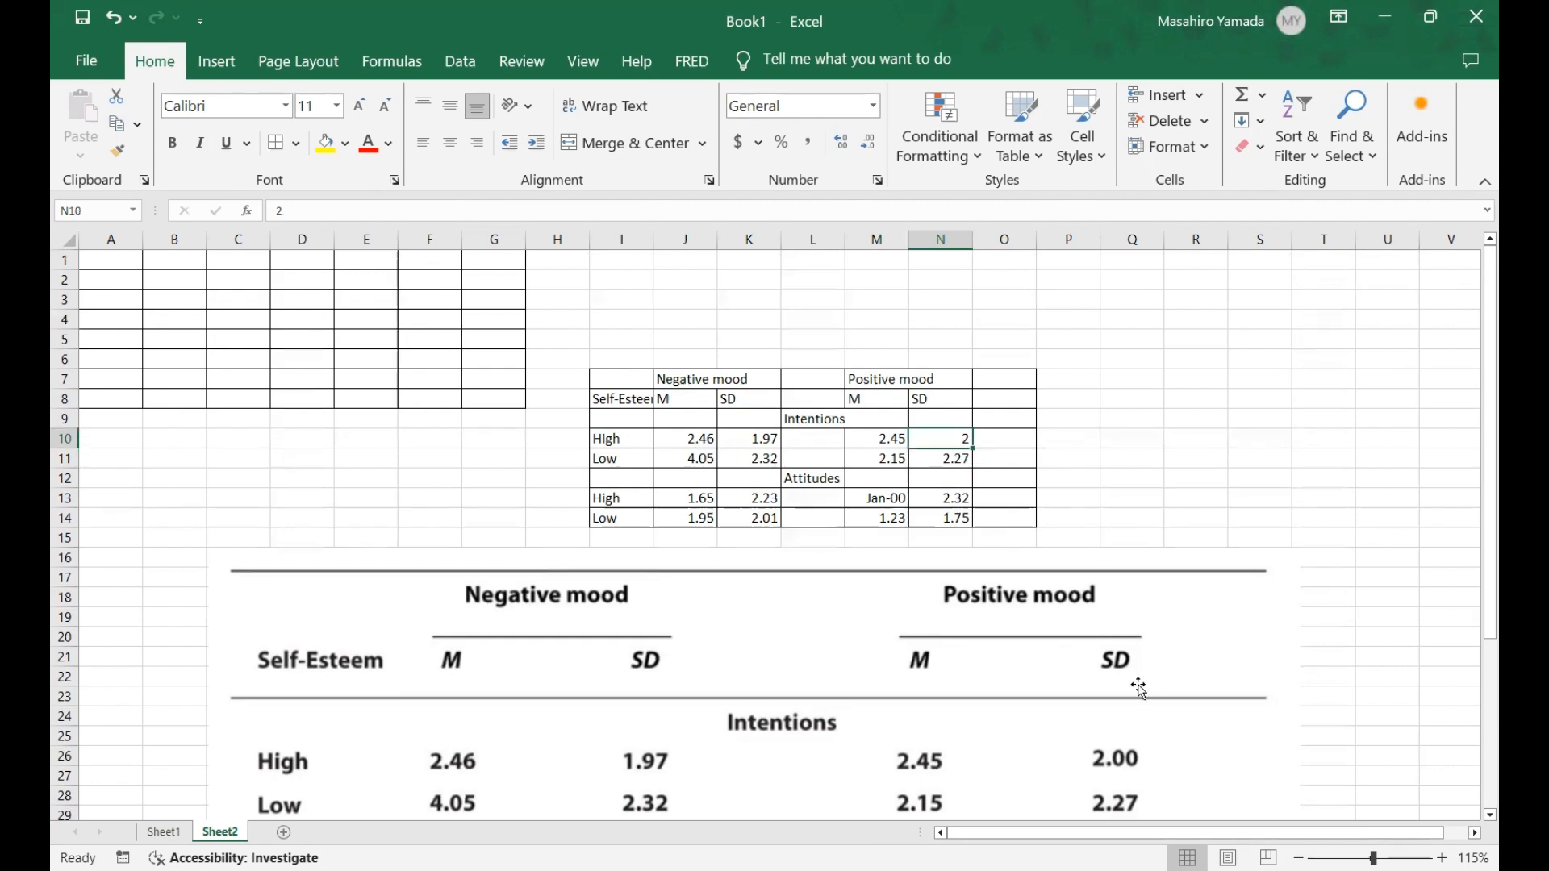
click(841, 144)
click(1058, 461)
click(949, 440)
Change the number format of the Positive mood M cell M13 to Number.
click(887, 500)
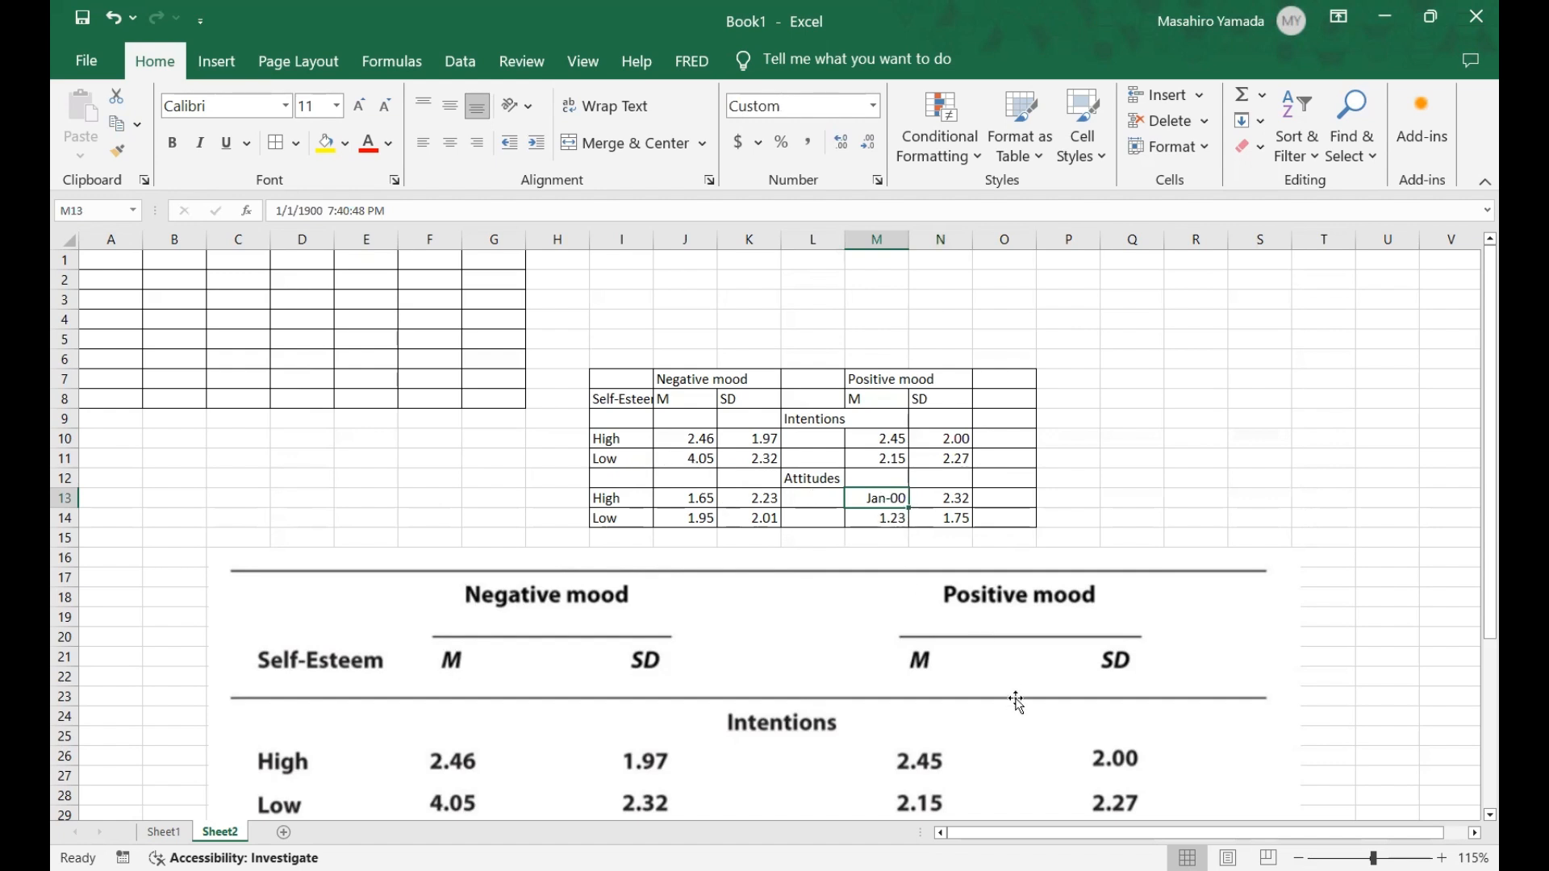
scroll(1014, 702, down, 2)
scroll(952, 597, up, 2)
scroll(893, 494, down, 5)
scroll(910, 637, up, 5)
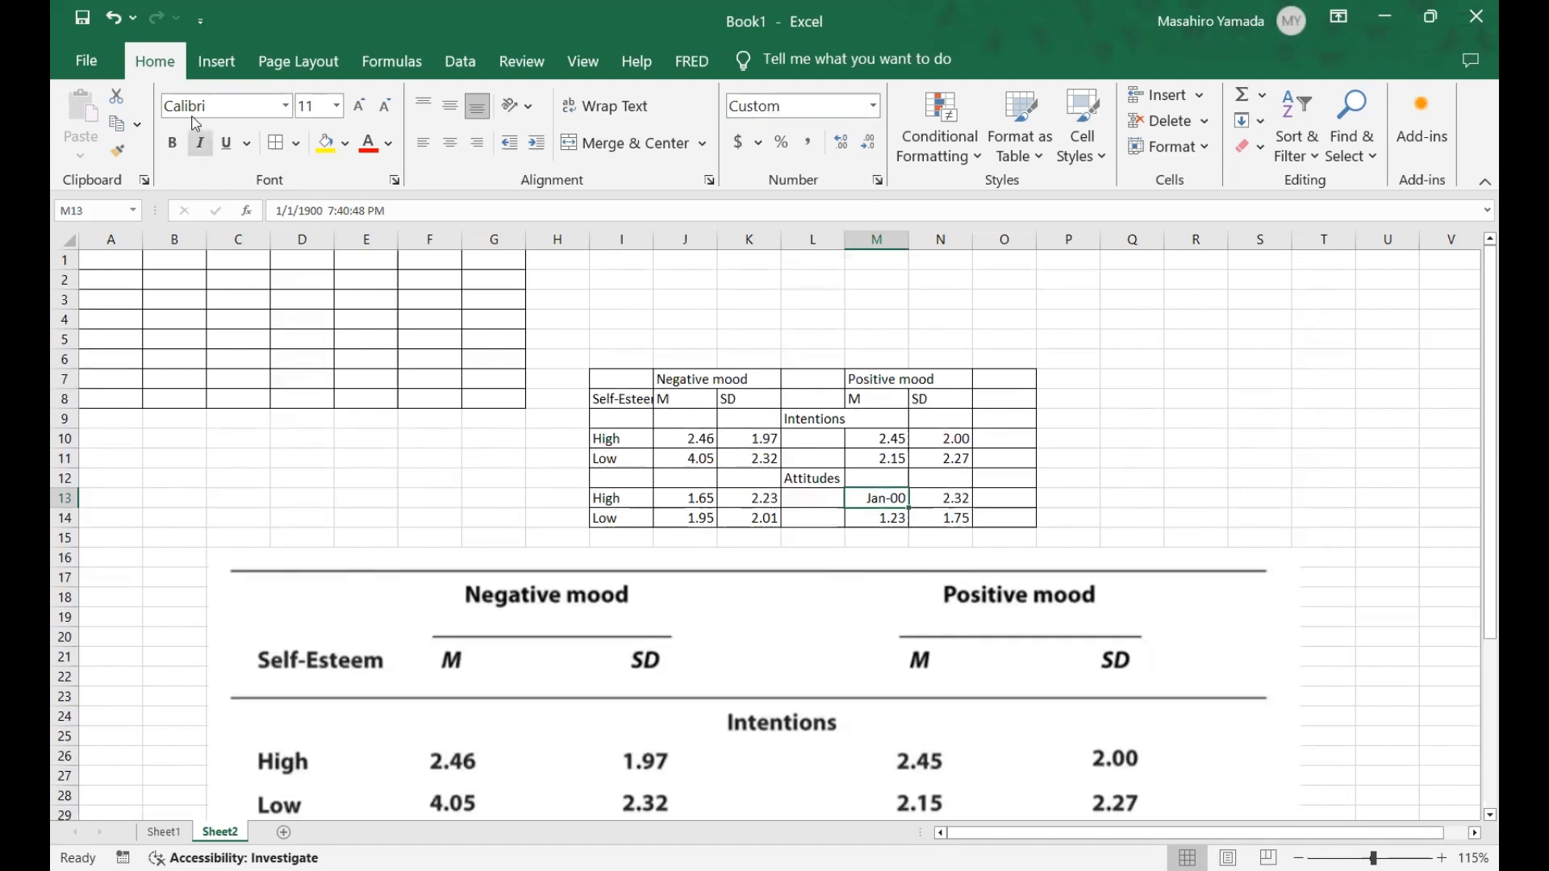
click(875, 112)
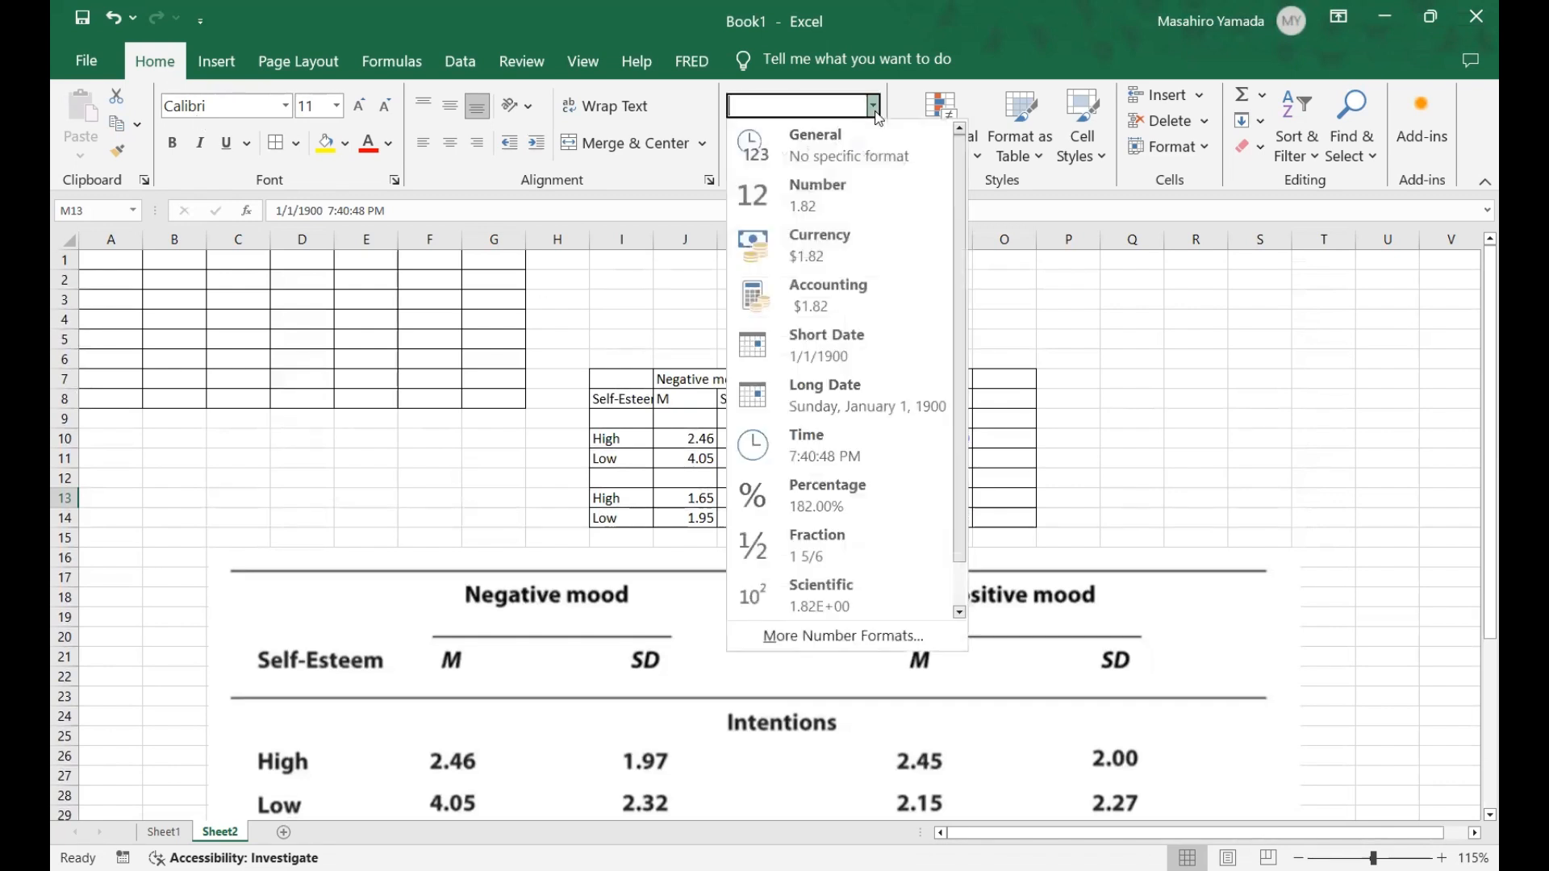
click(846, 206)
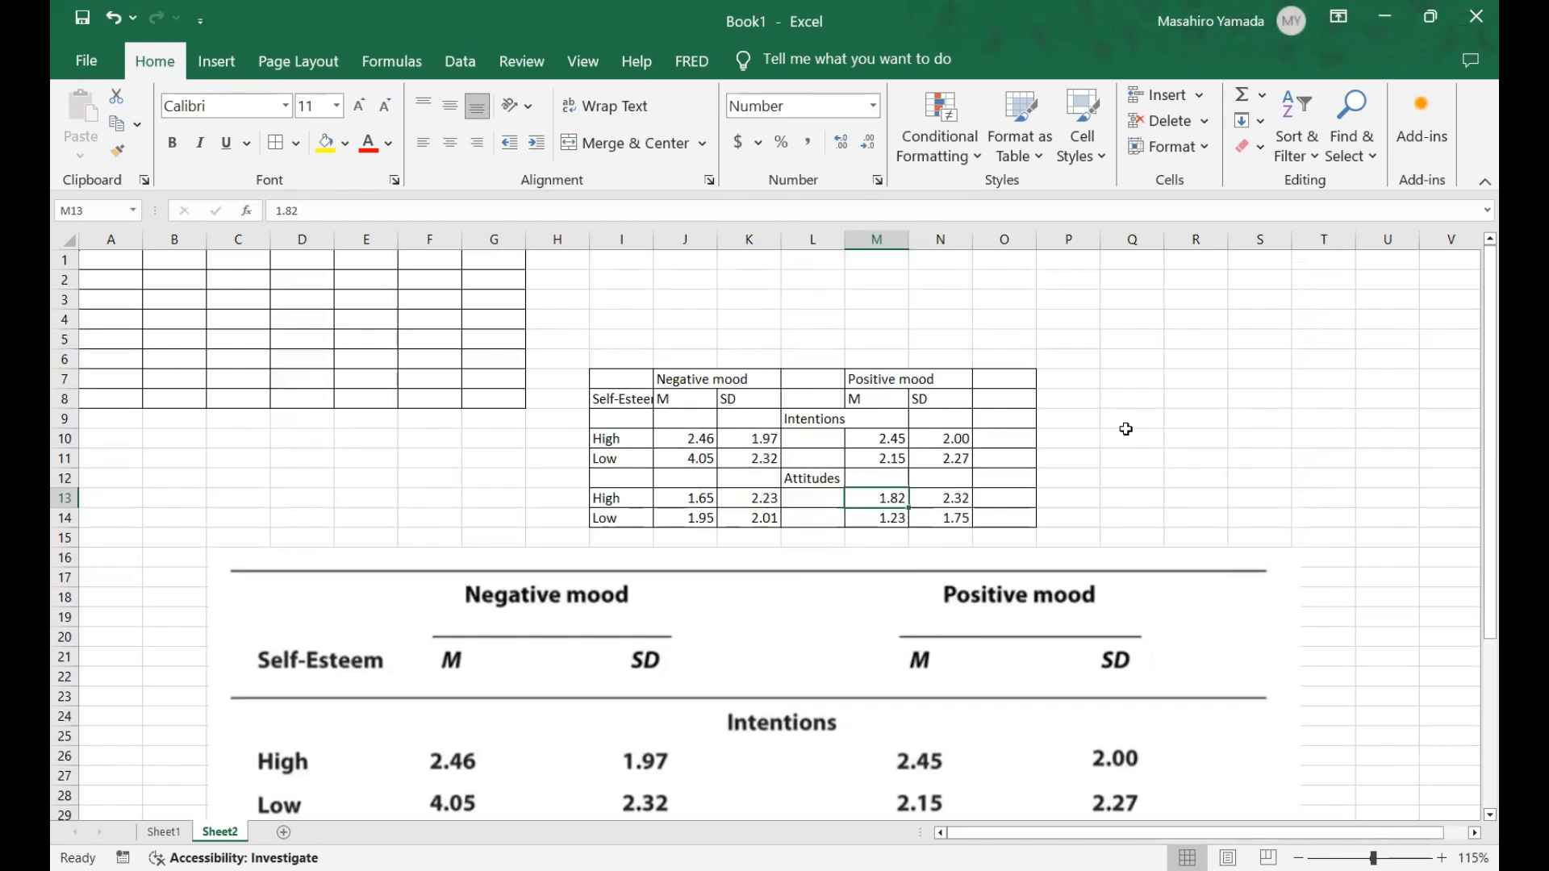
click(1066, 439)
Bold the Negative mood and Positive mood headings and the M and SD subheadings beneath them.
scroll(965, 335, down, 7)
scroll(936, 389, up, 5)
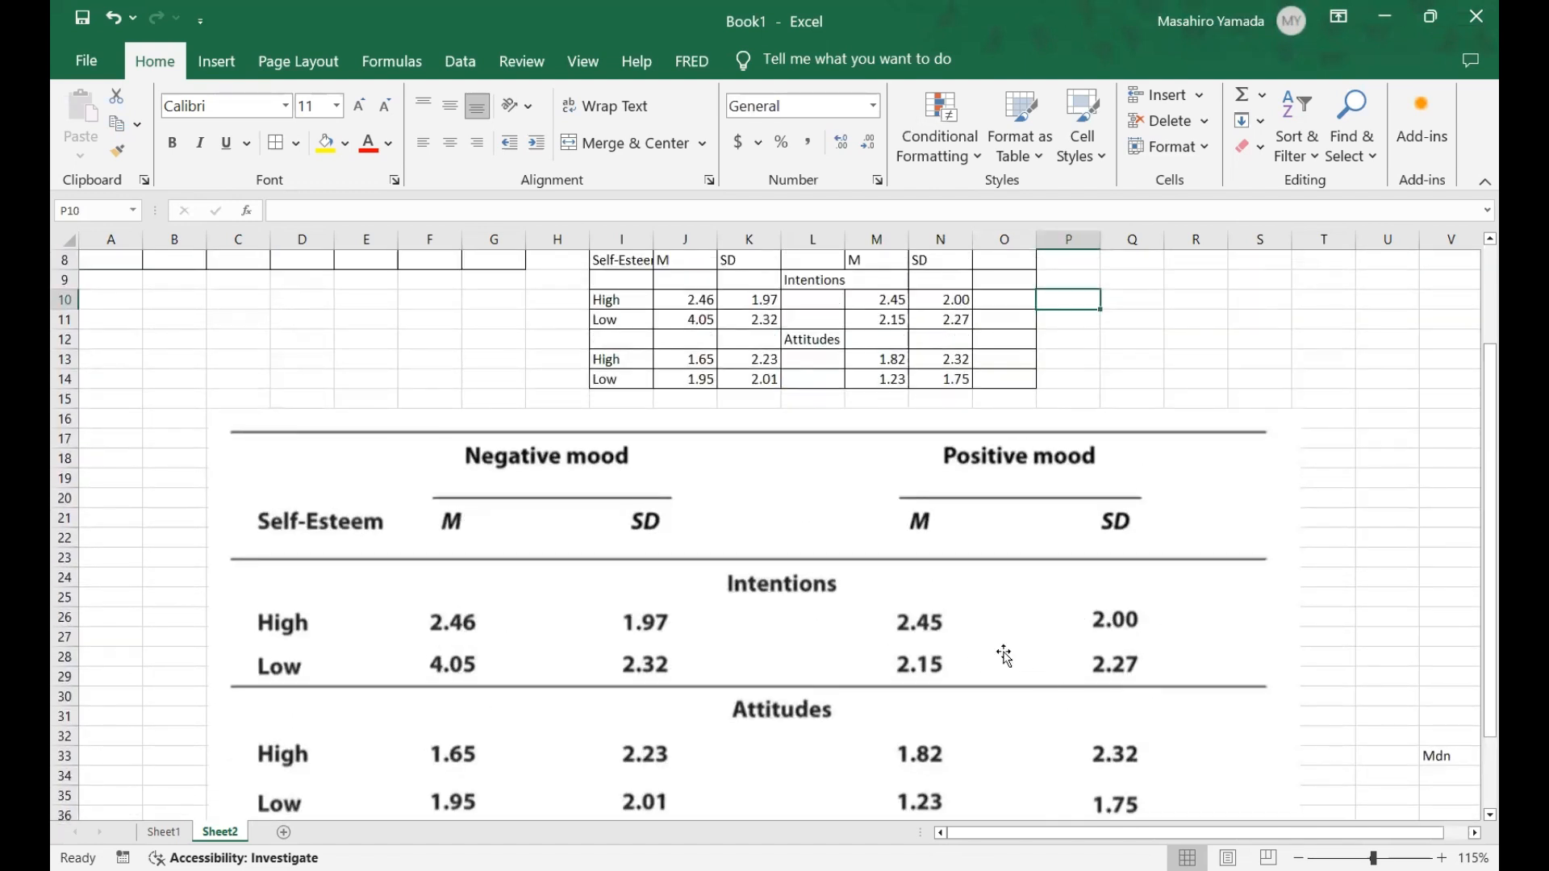
scroll(681, 553, up, 3)
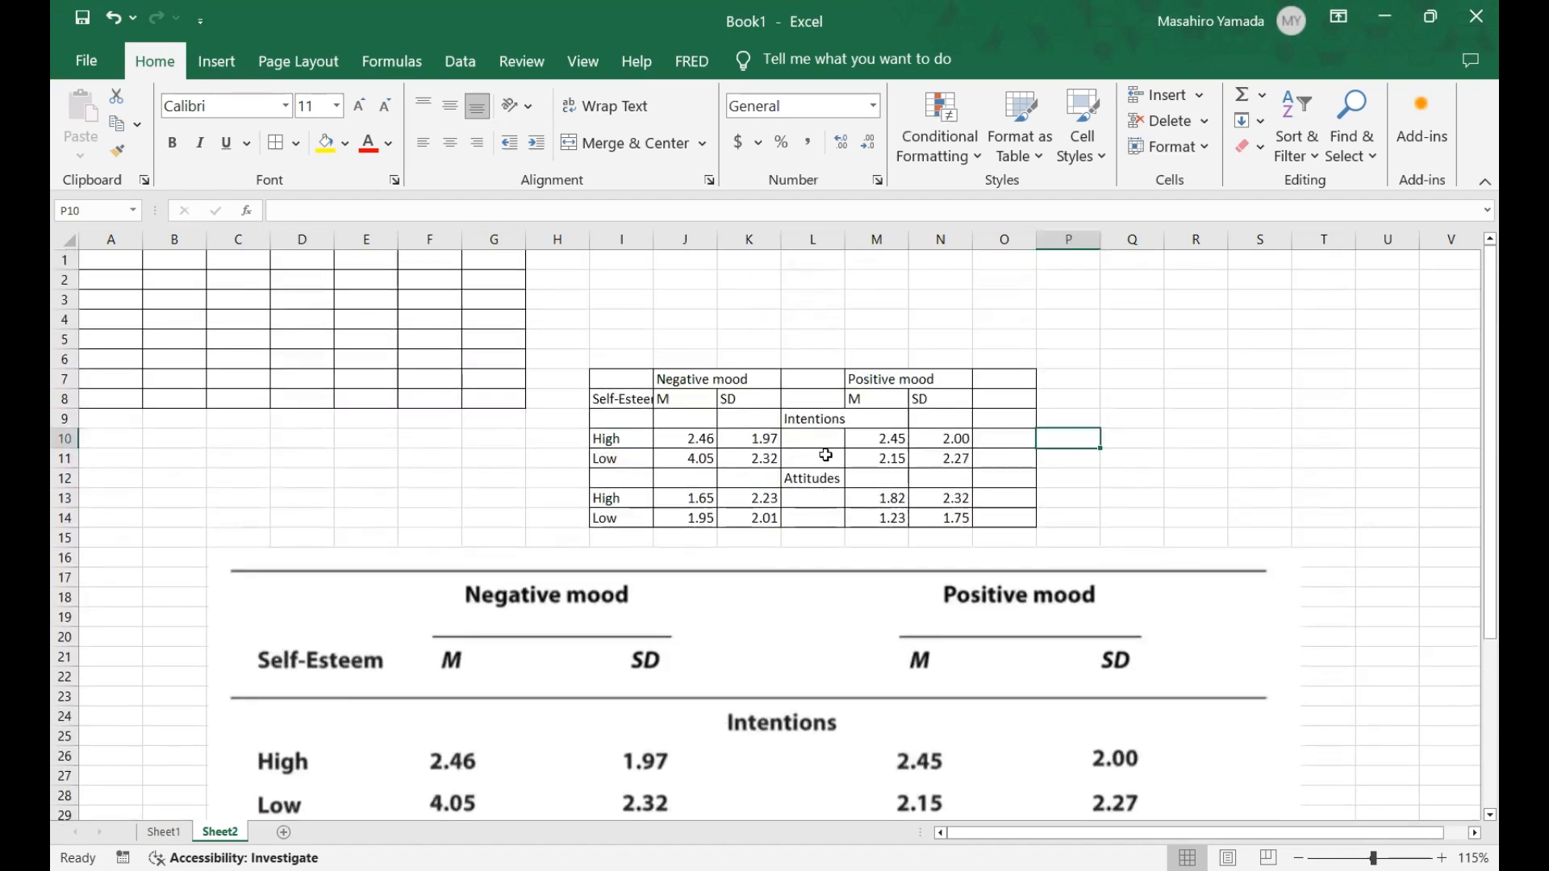
click(724, 382)
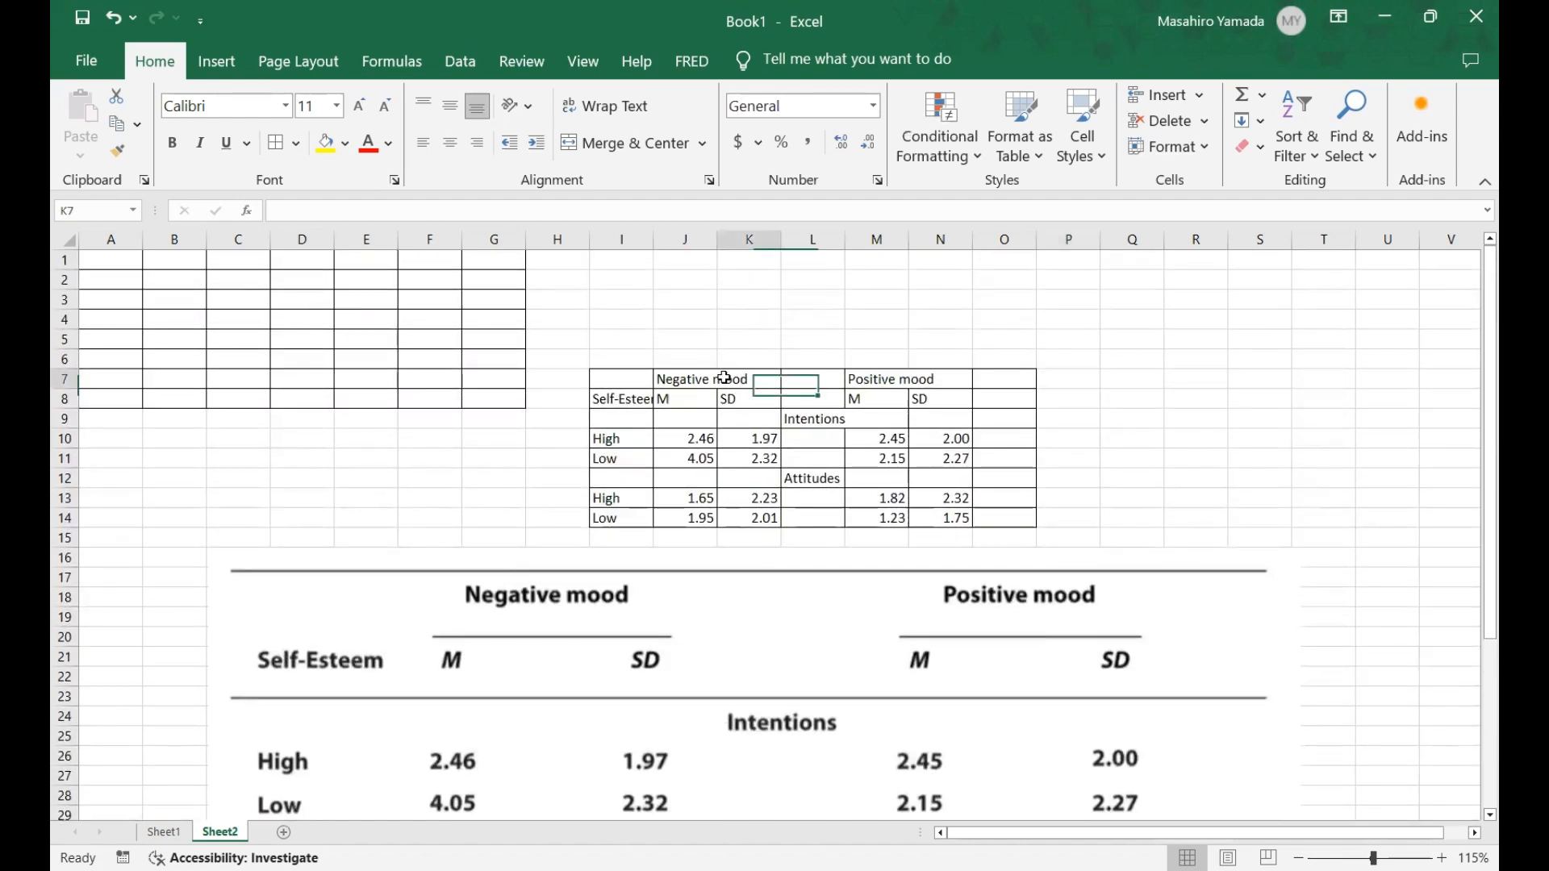
click(687, 380)
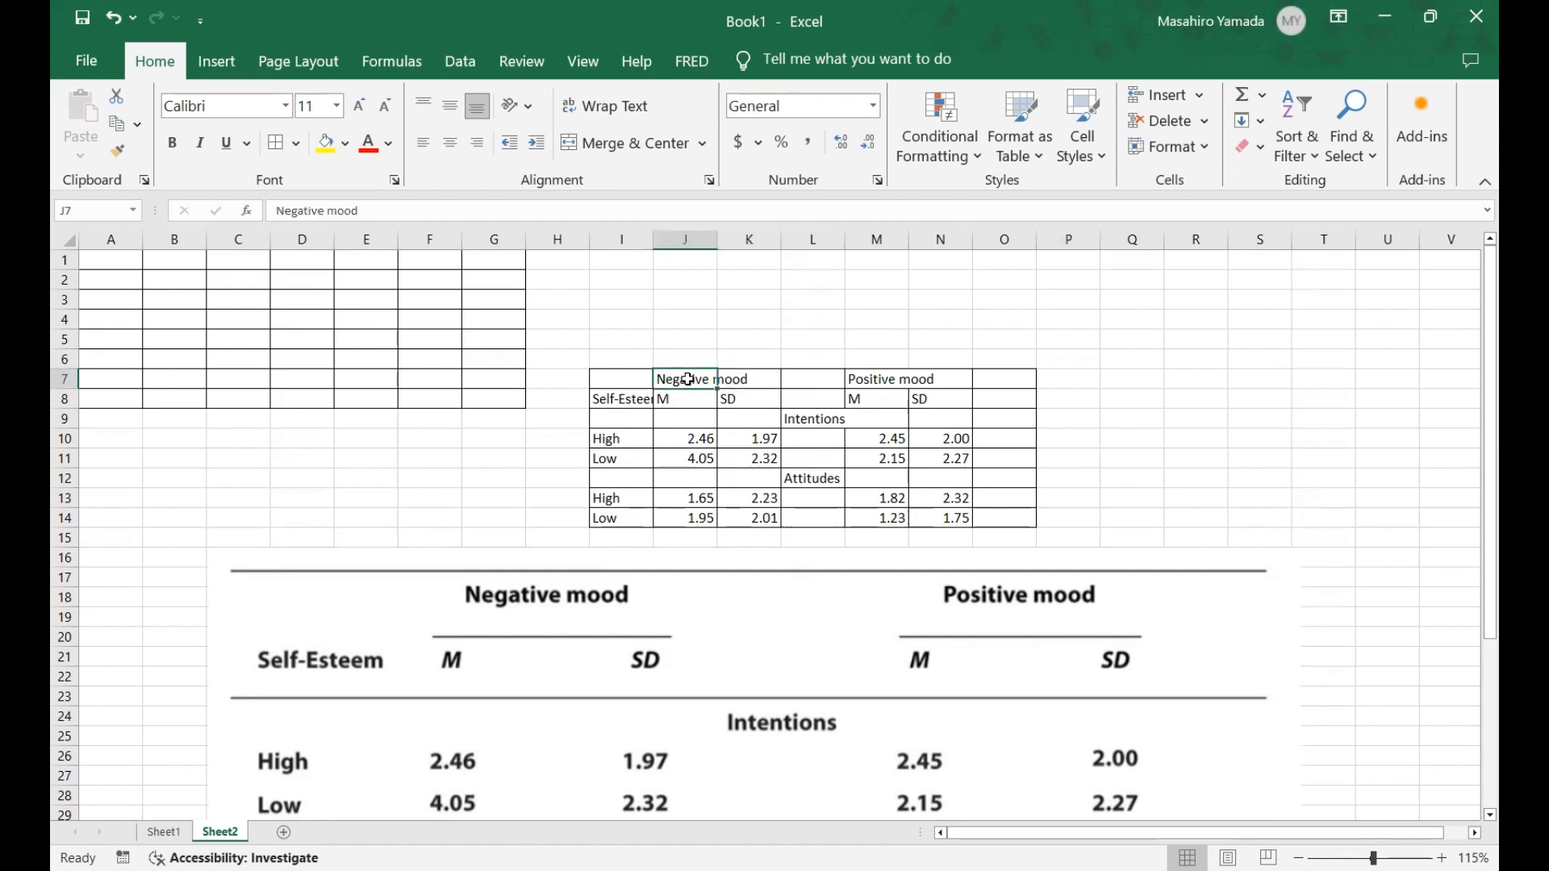
key(ctrl+b)
click(861, 380)
key(ctrl+b)
drag(861, 399, 940, 399)
key(ctrl+b)
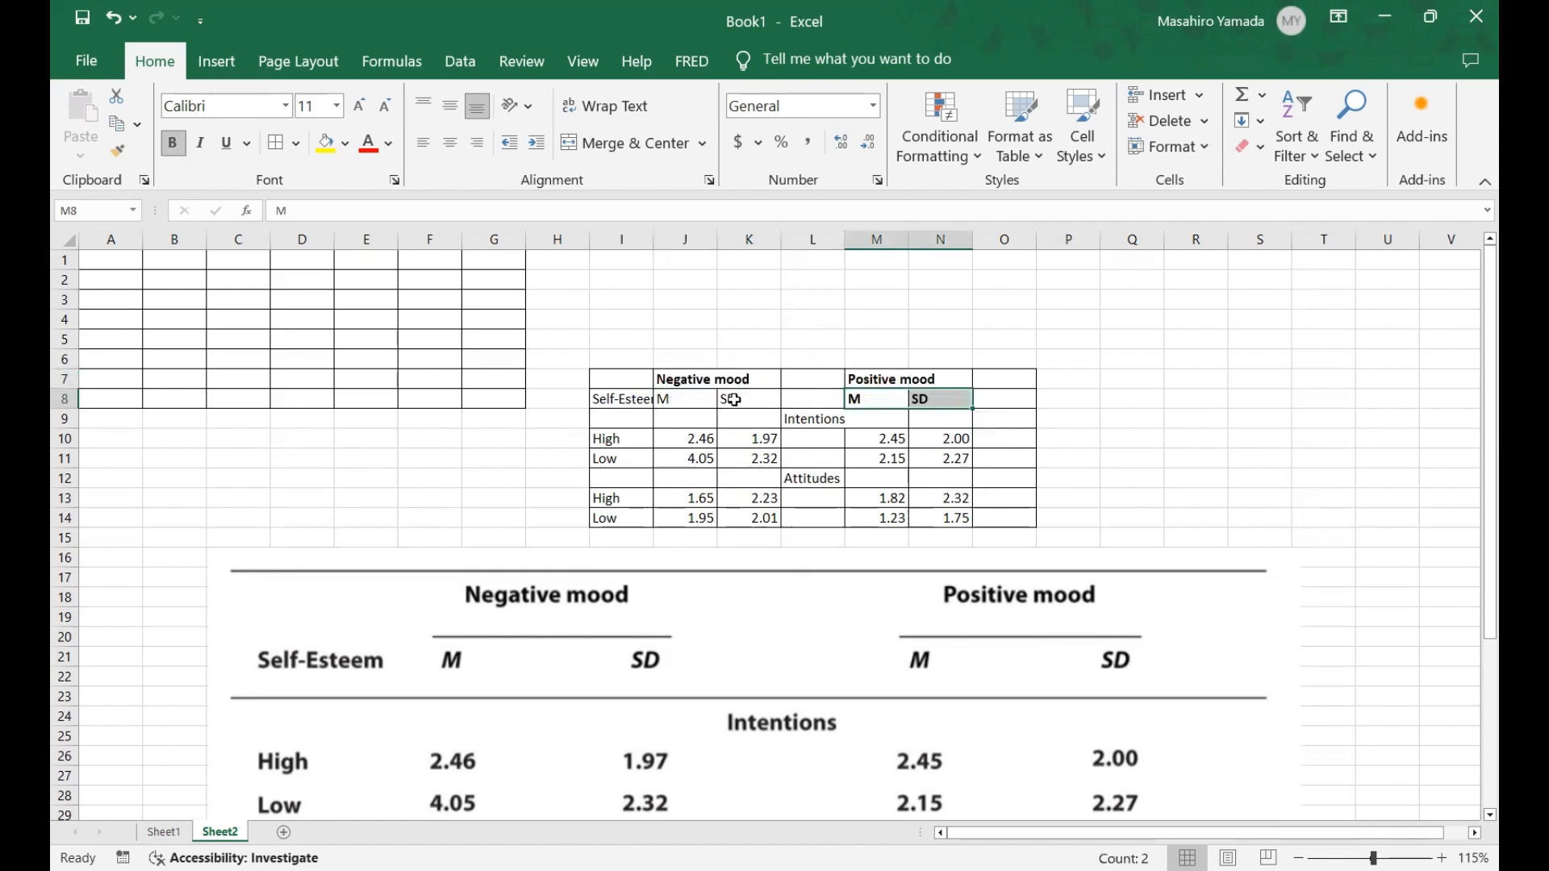
drag(676, 400, 747, 400)
key(ctrl+b)
Bold the Self-Esteem label, the High and Low row labels, and the Attitudes and Intentions section headings.
click(616, 399)
key(ctrl+b)
drag(615, 438, 617, 520)
key(ctrl+b)
key(ctrl+b)
click(814, 479)
key(ctrl+b)
click(814, 416)
key(ctrl+b)
click(1129, 458)
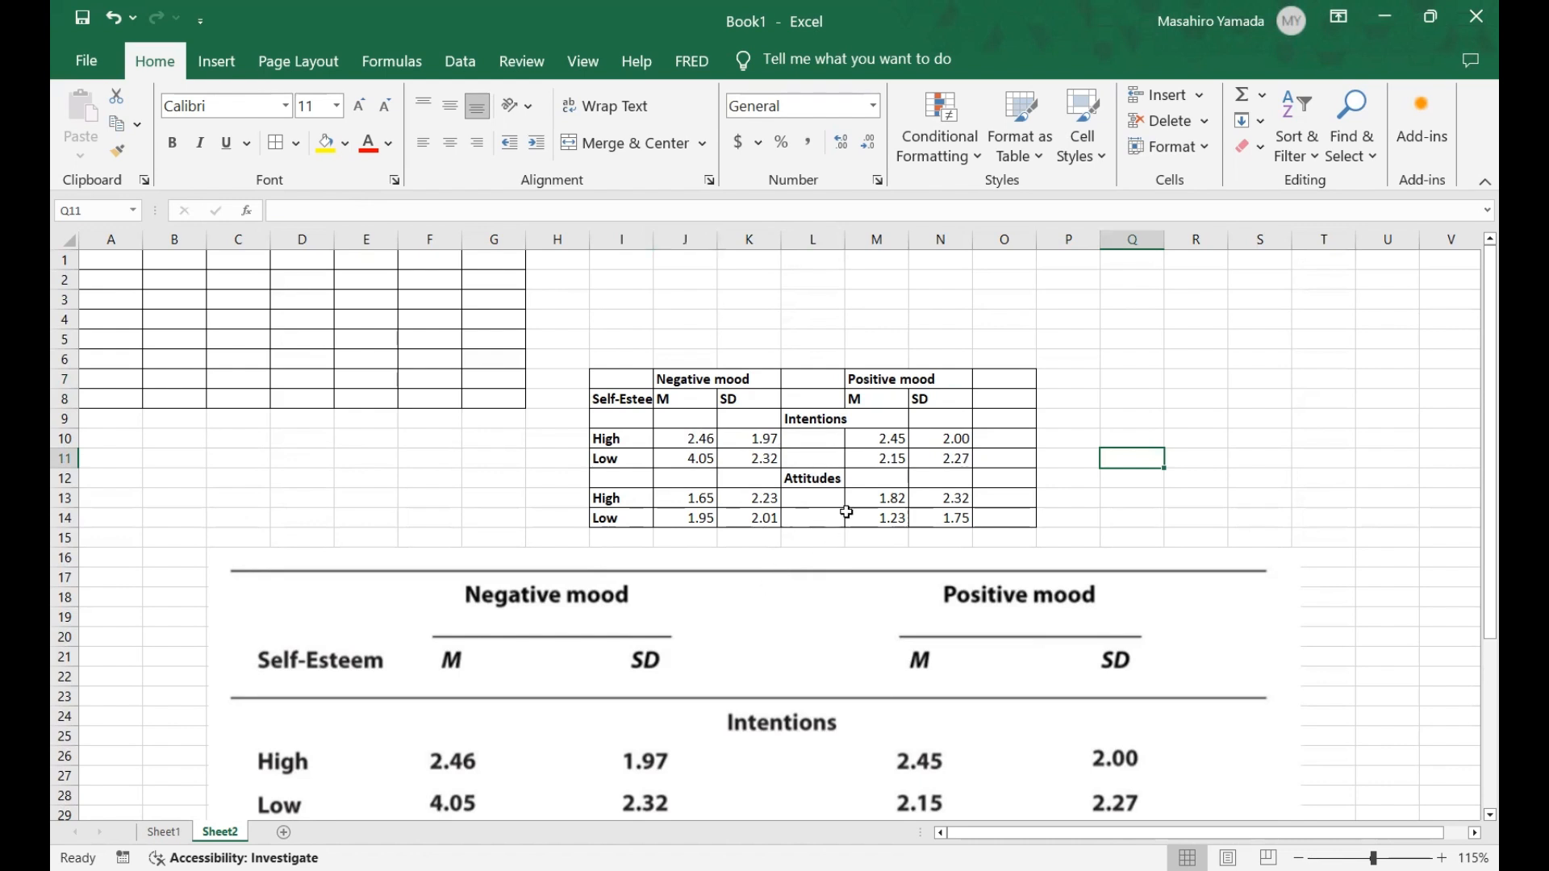
click(1144, 494)
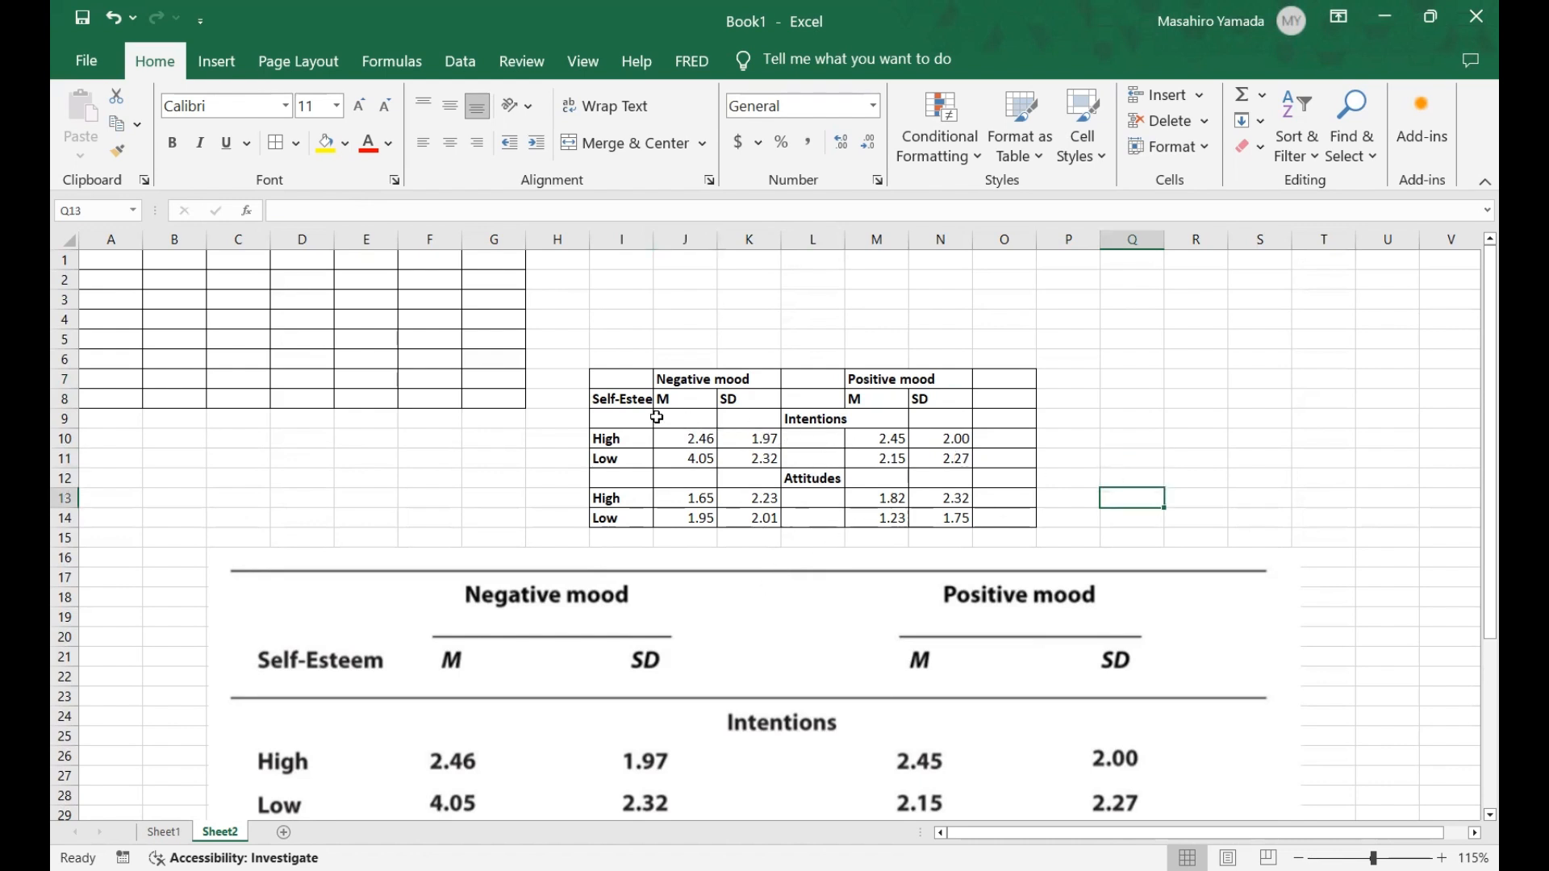
Italicize the M and SD subheadings in J8:K8 and M8:N8 to match the reference picture.
scroll(652, 523, down, 2)
scroll(652, 524, down, 2)
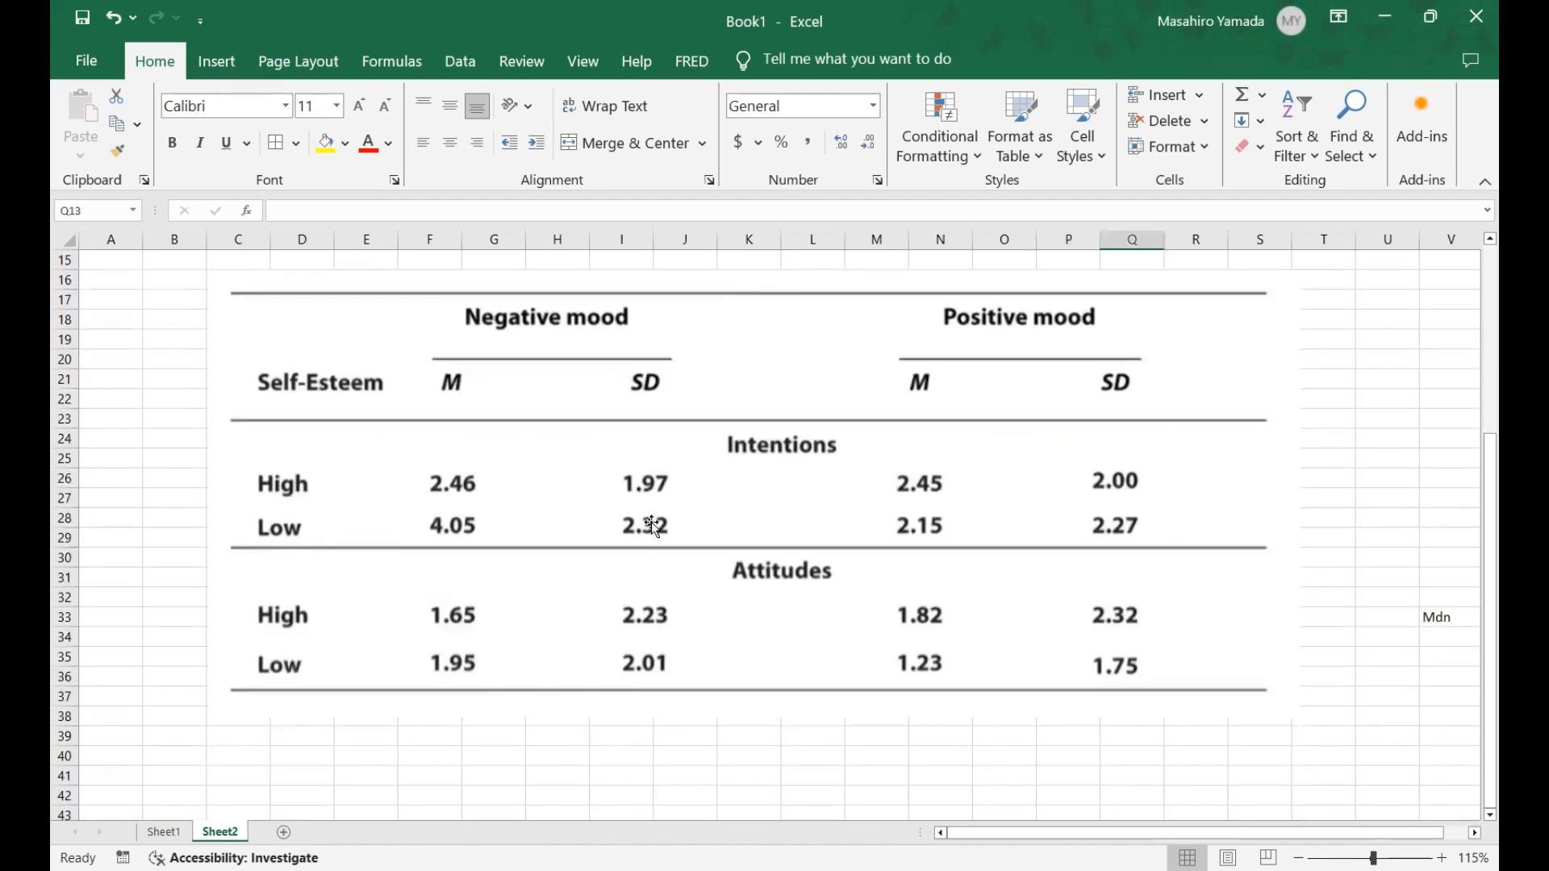
scroll(617, 526, up, 5)
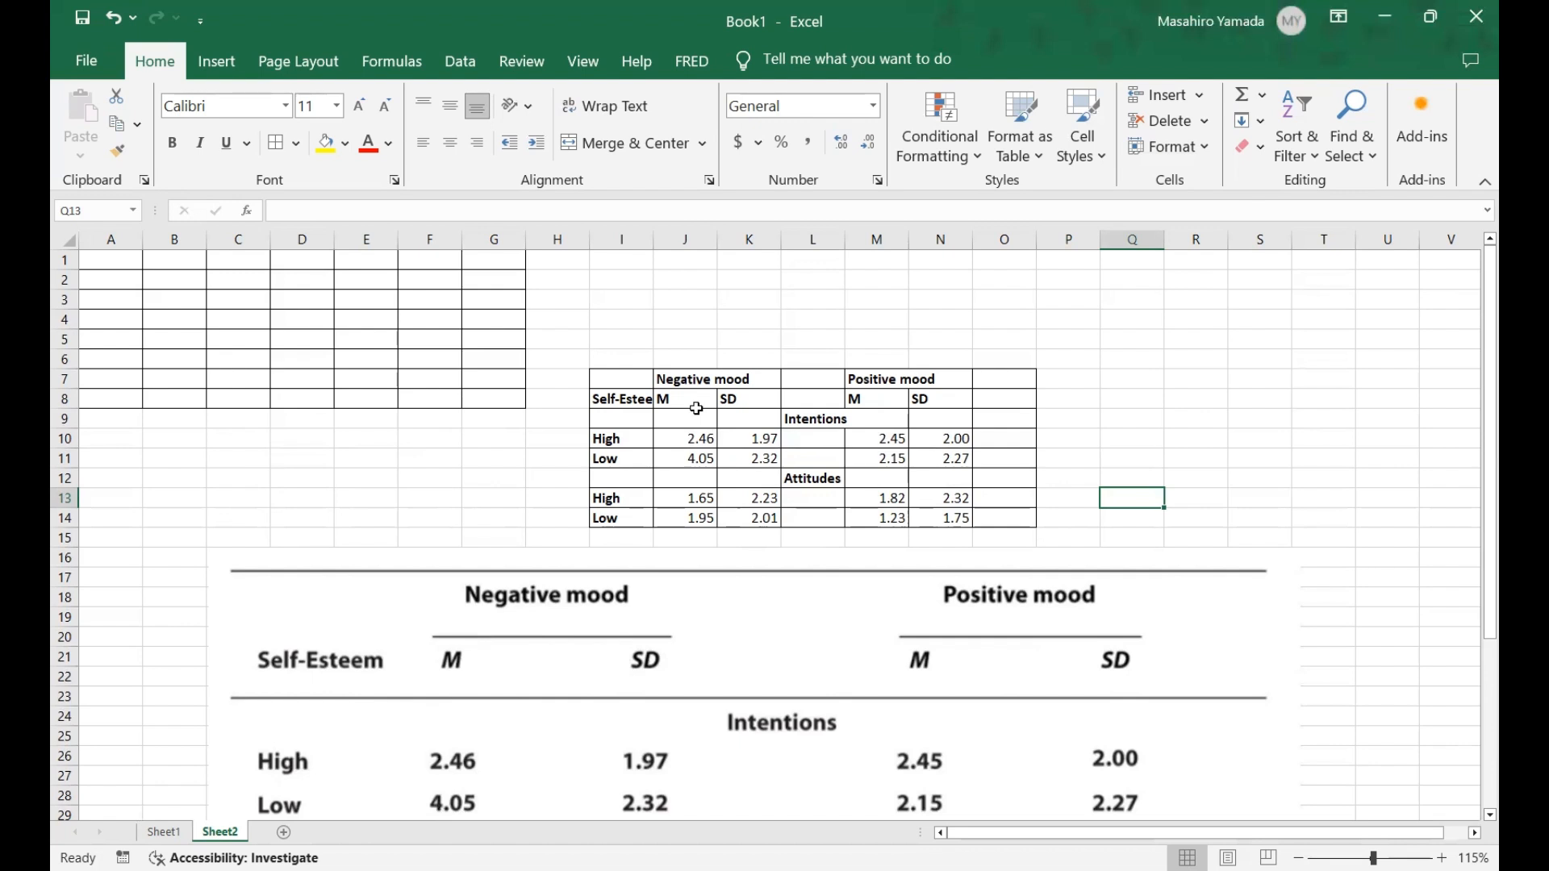
drag(696, 402, 729, 401)
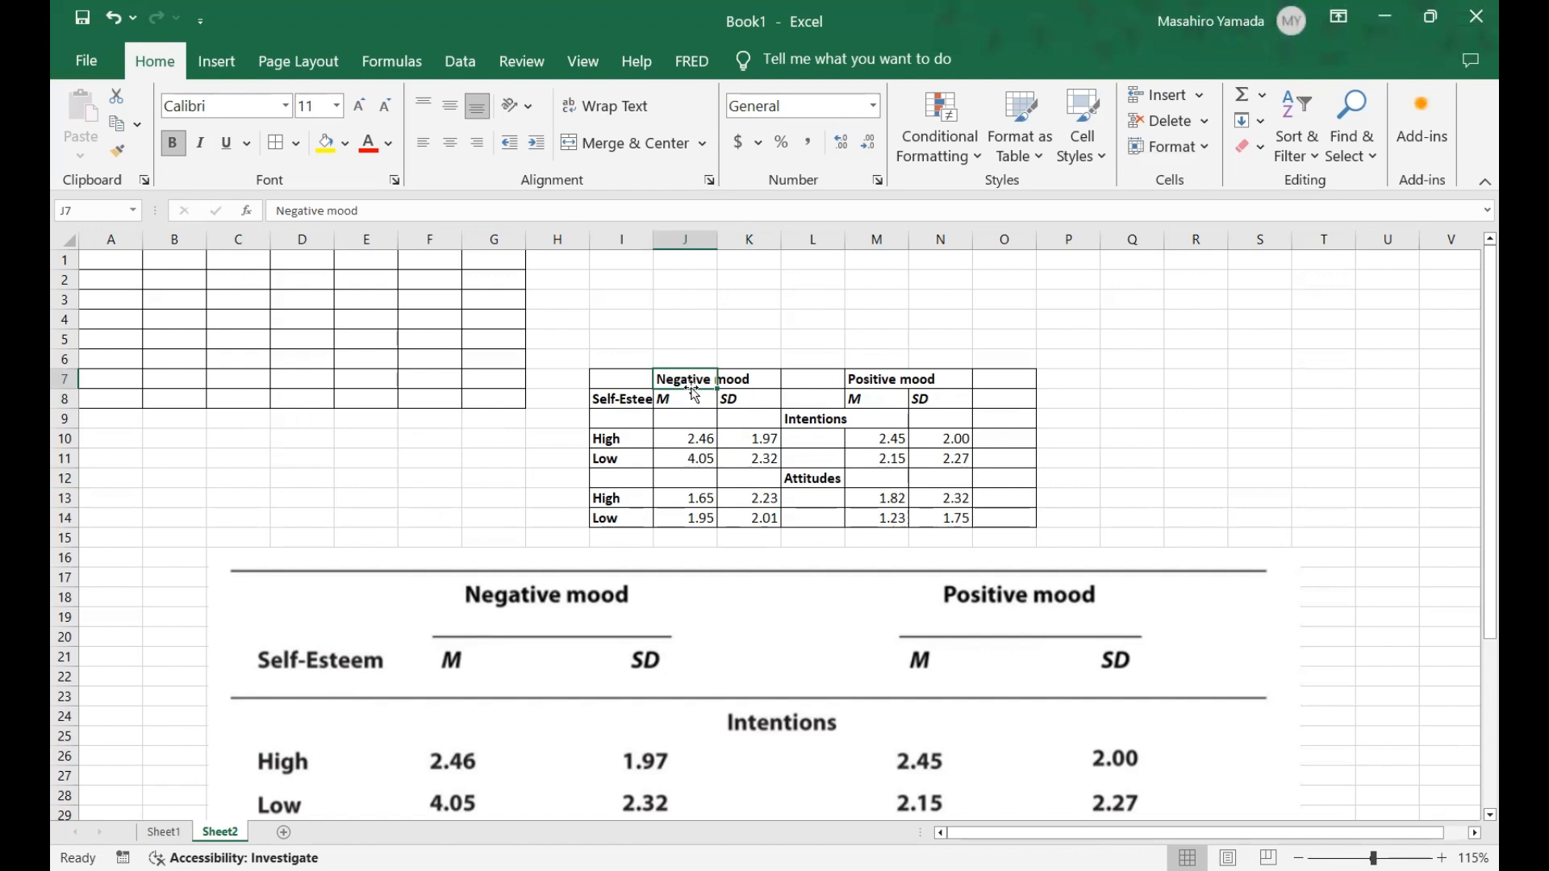
click(516, 482)
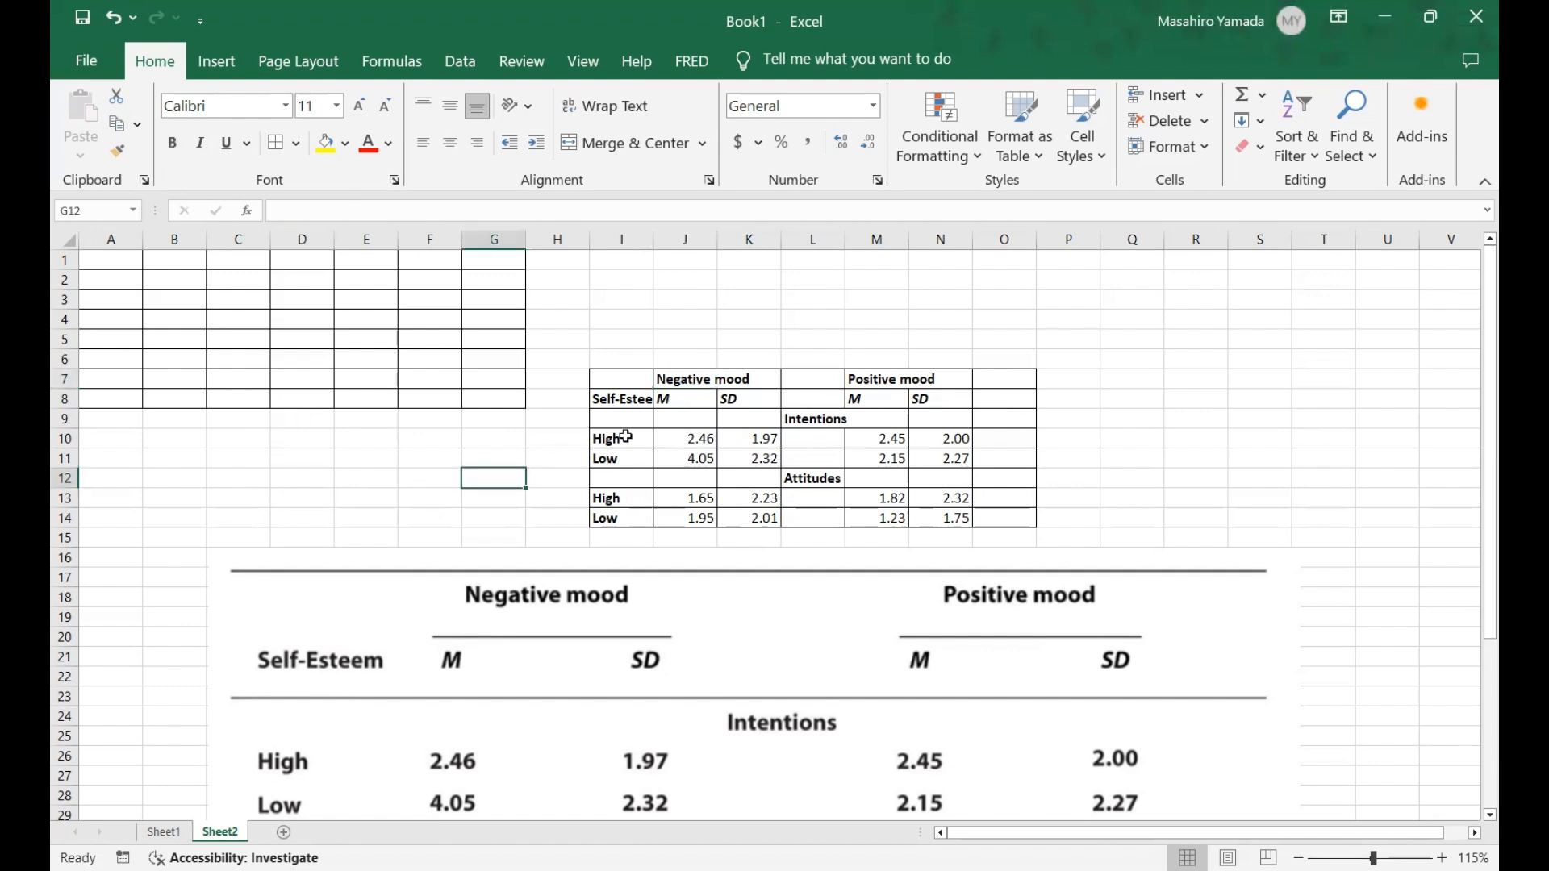
Toggle bold off and back on for the Negative mood heading in J7.
click(677, 379)
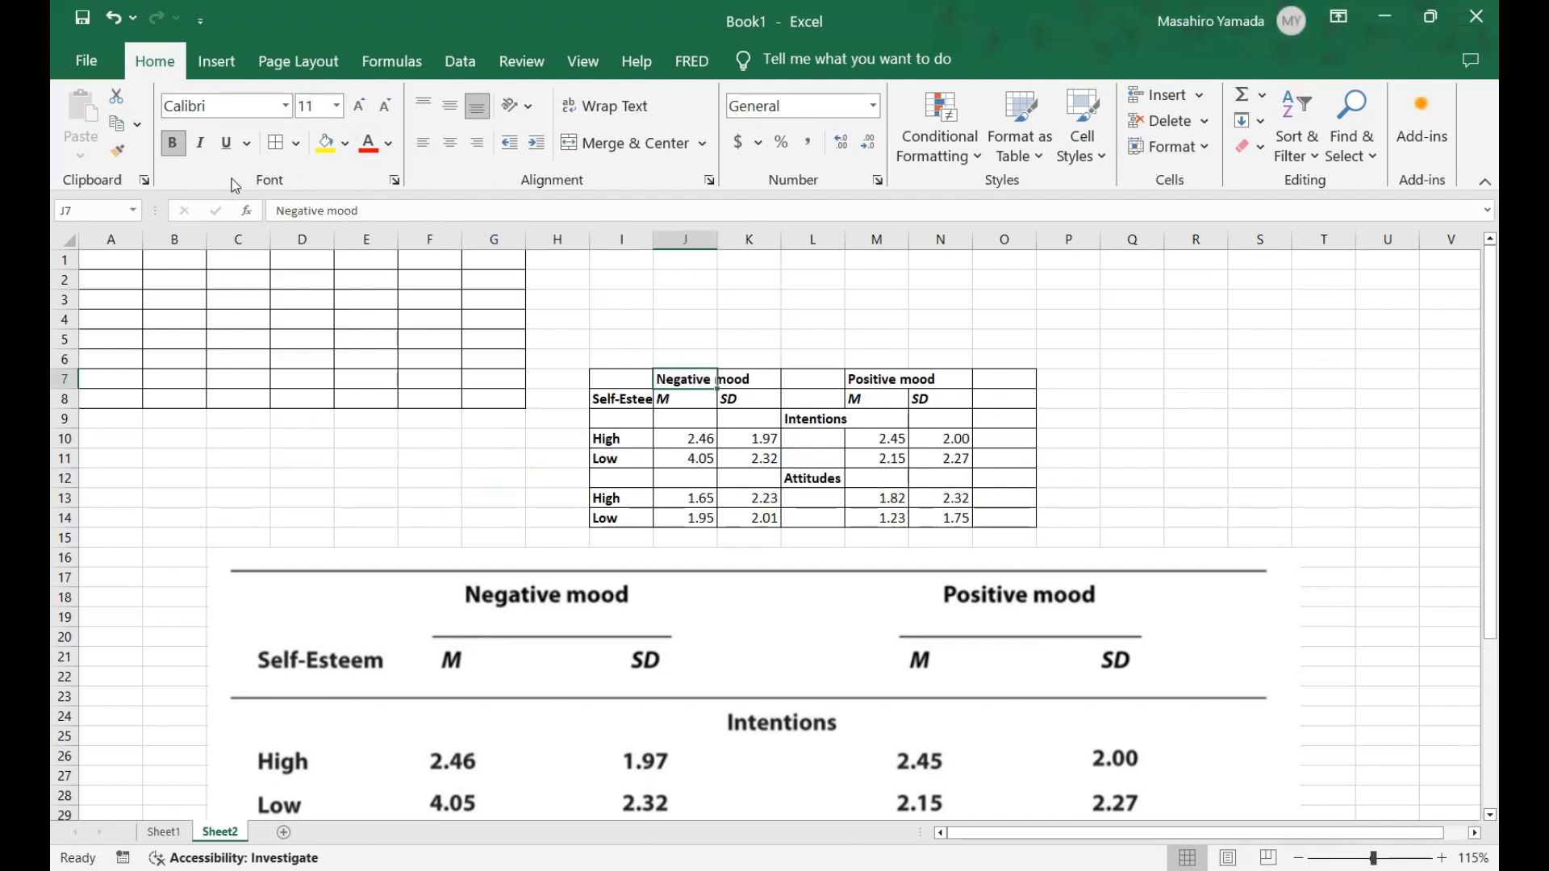
click(169, 149)
click(170, 149)
click(170, 149)
click(169, 149)
click(171, 149)
click(171, 150)
click(887, 378)
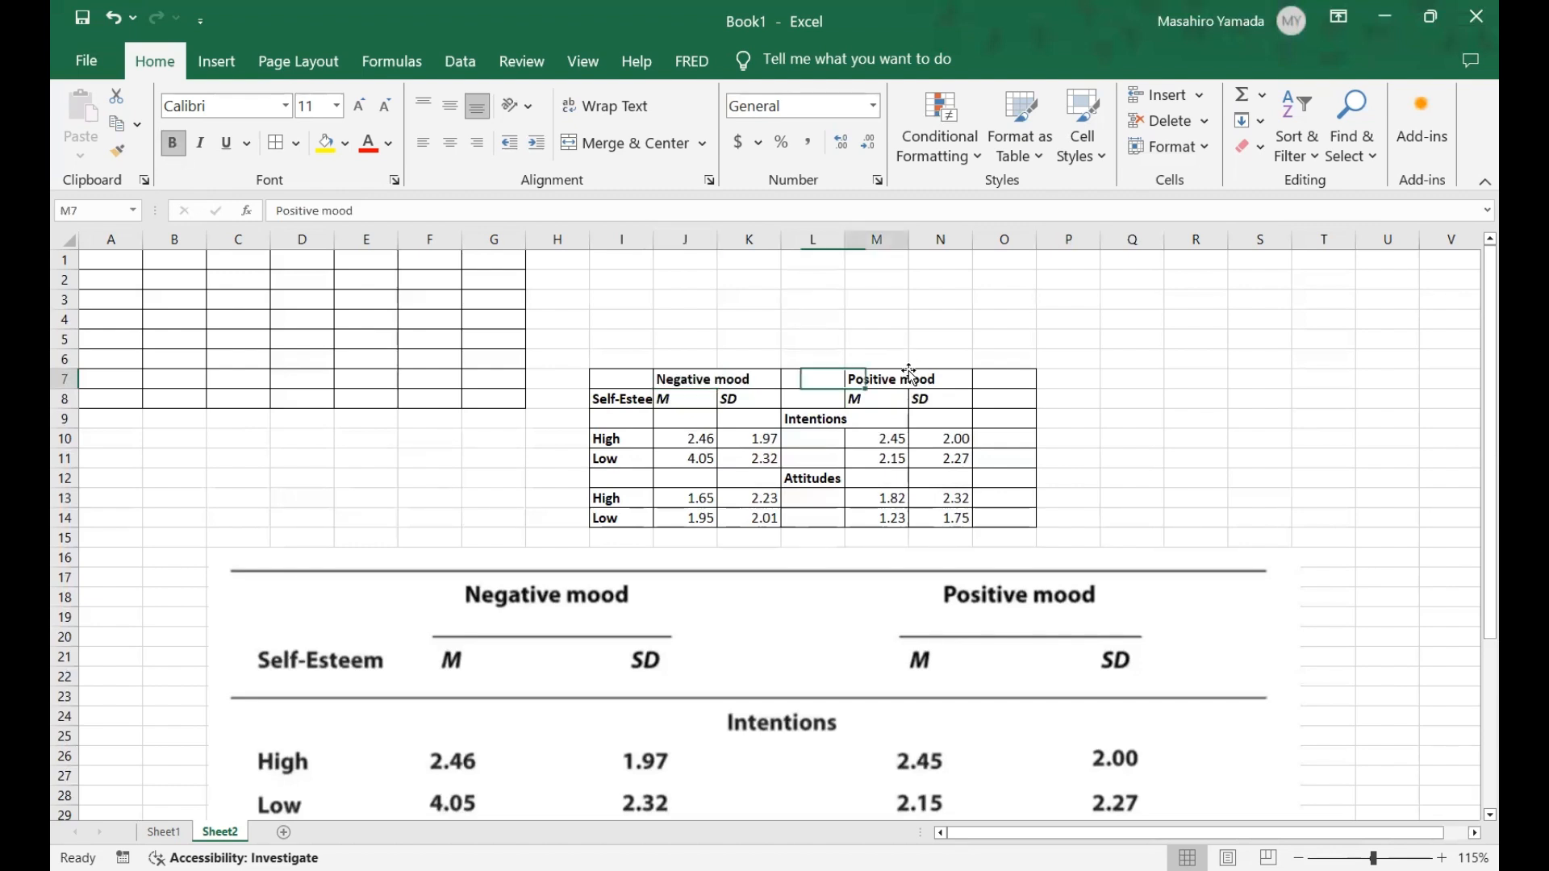
click(680, 387)
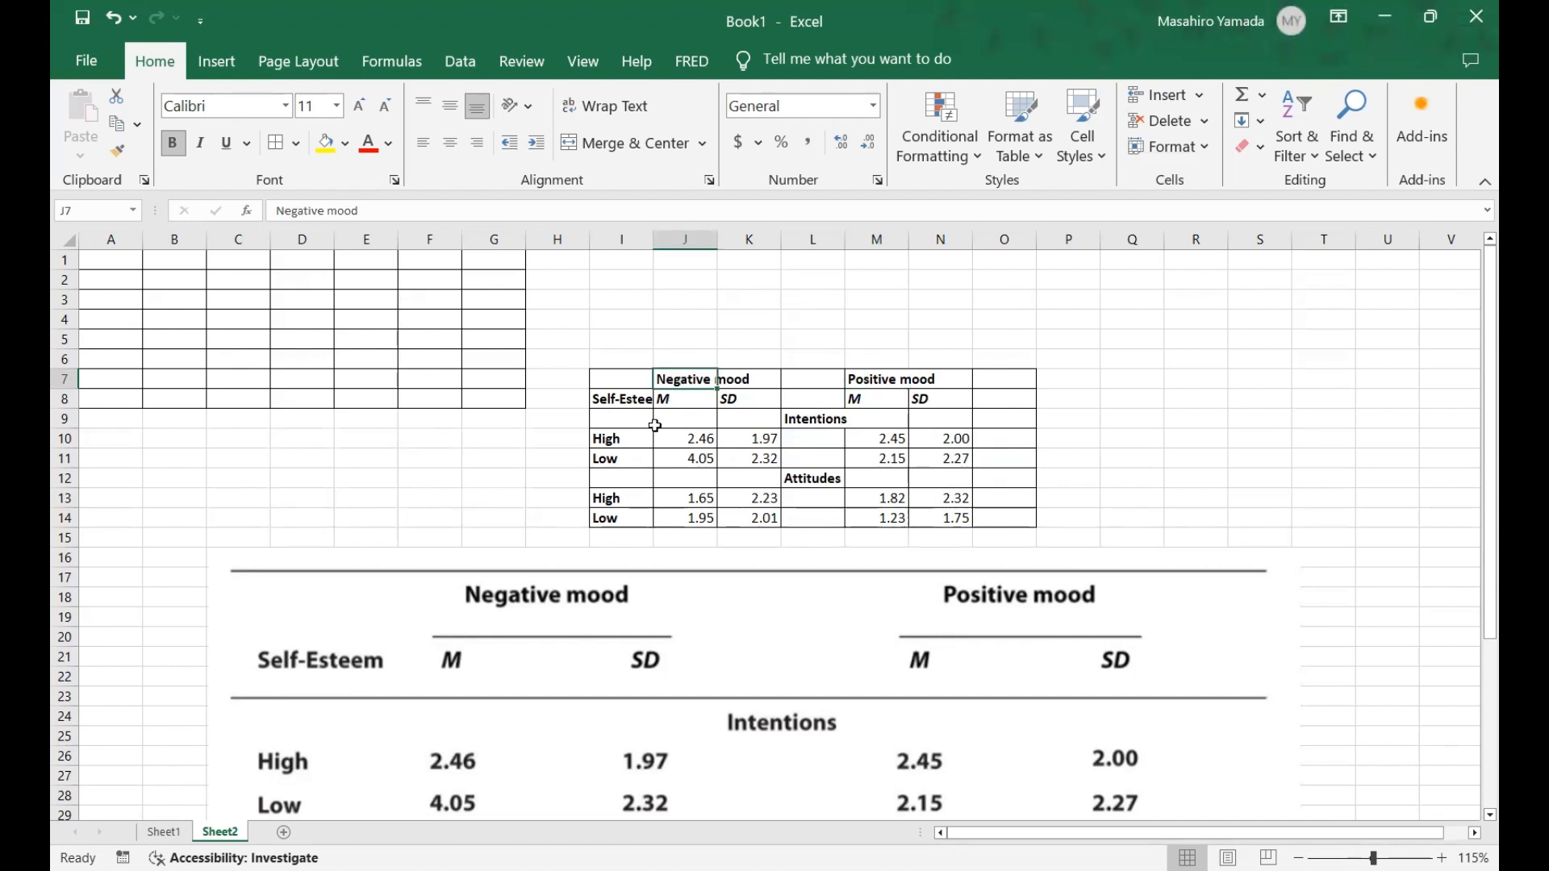
drag(682, 397, 752, 398)
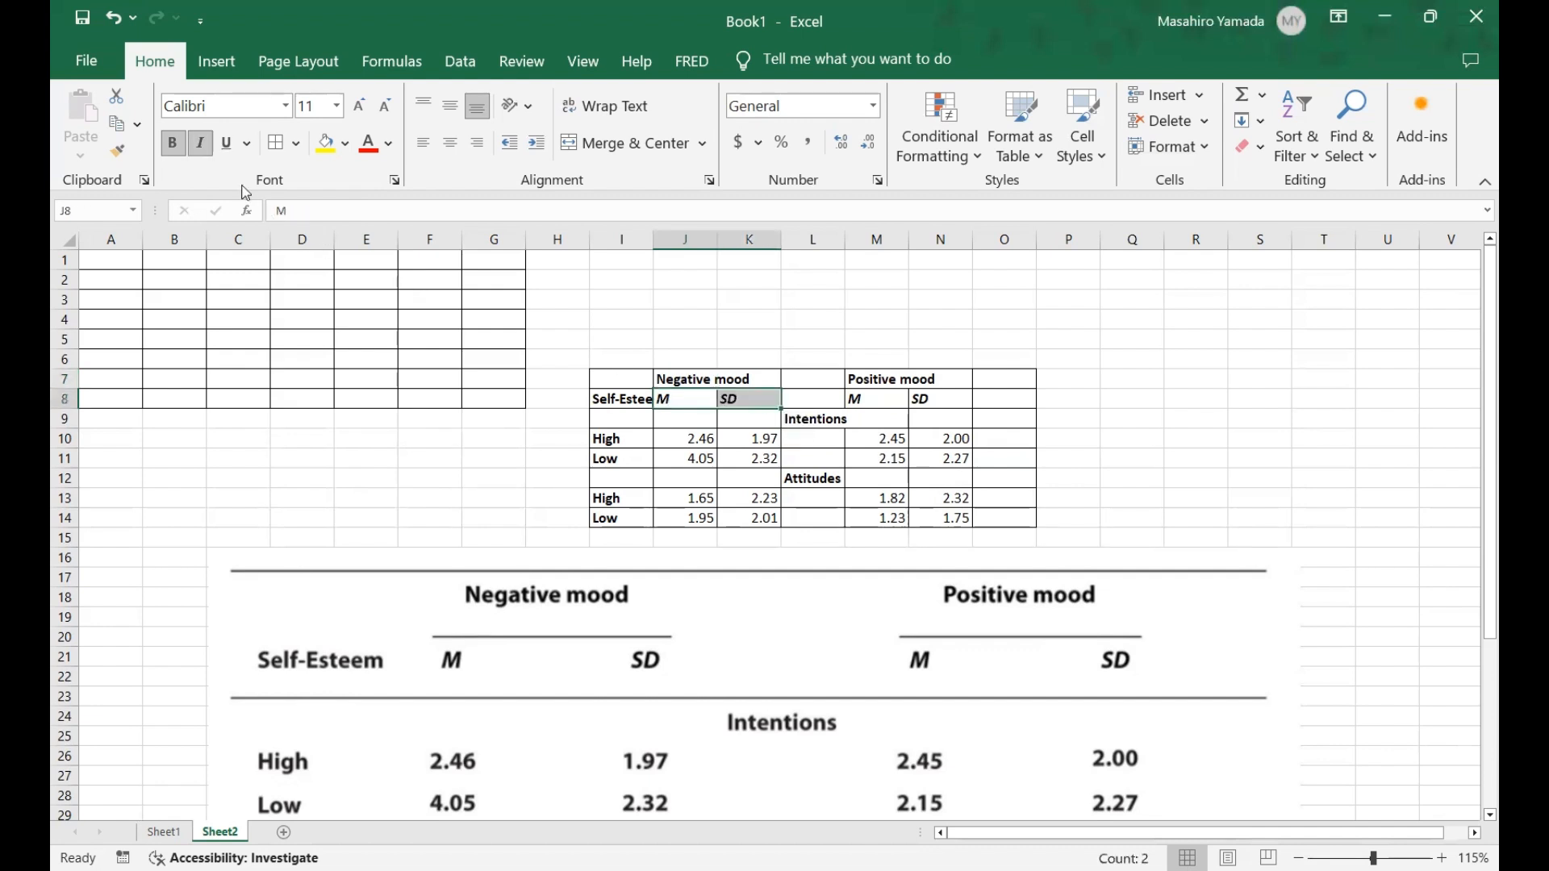
click(724, 434)
drag(682, 399, 726, 399)
drag(857, 399, 911, 399)
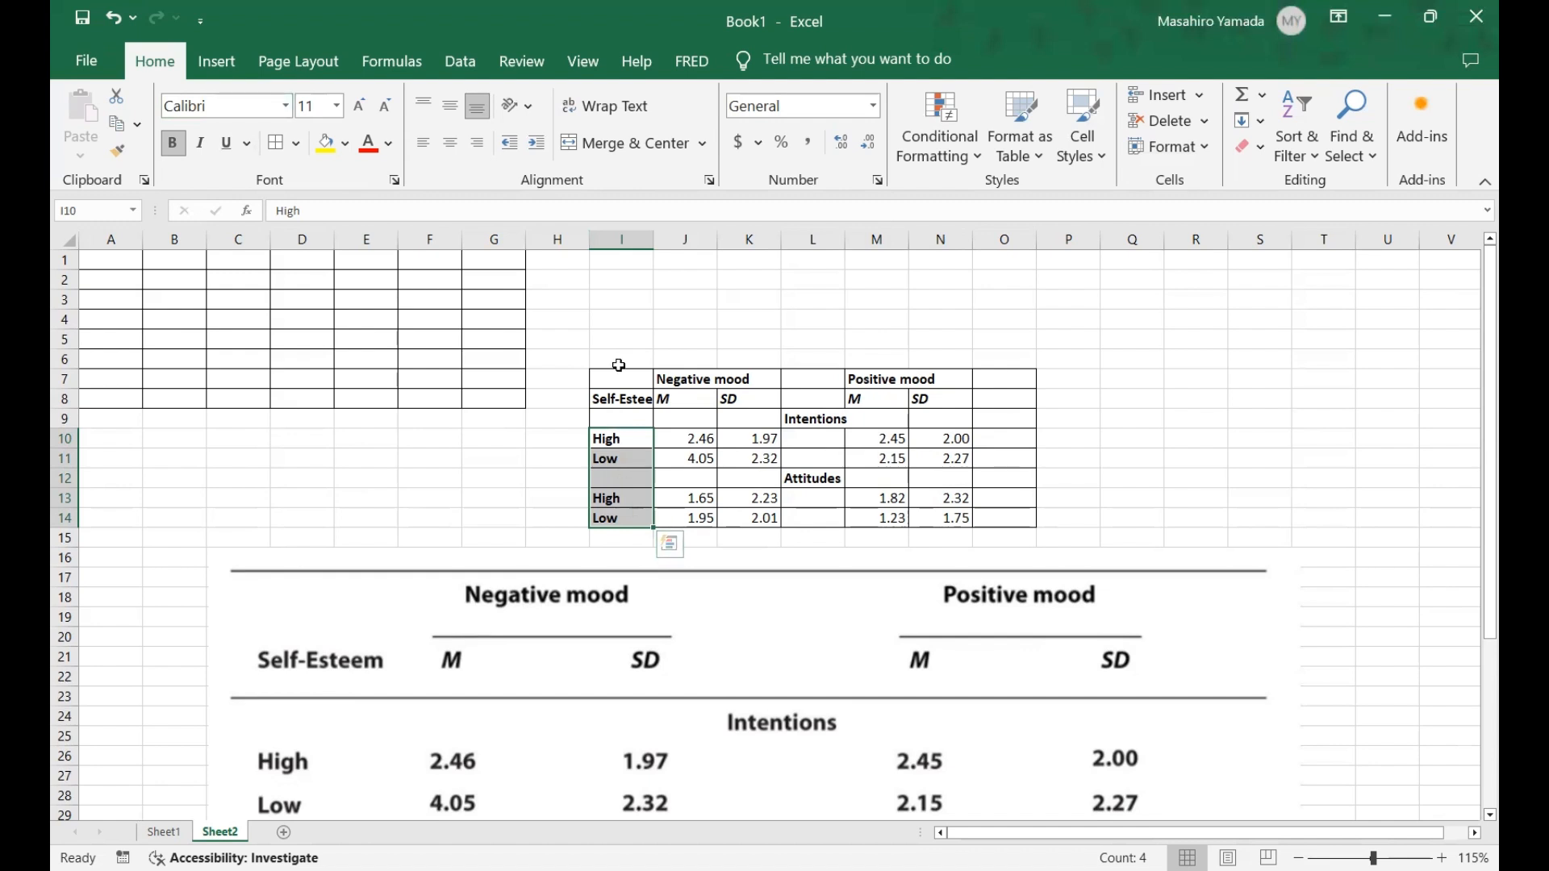
Middle-align the whole table I7:O14 vertically and center the heading cells I7:N8 horizontally.
drag(616, 374, 1009, 522)
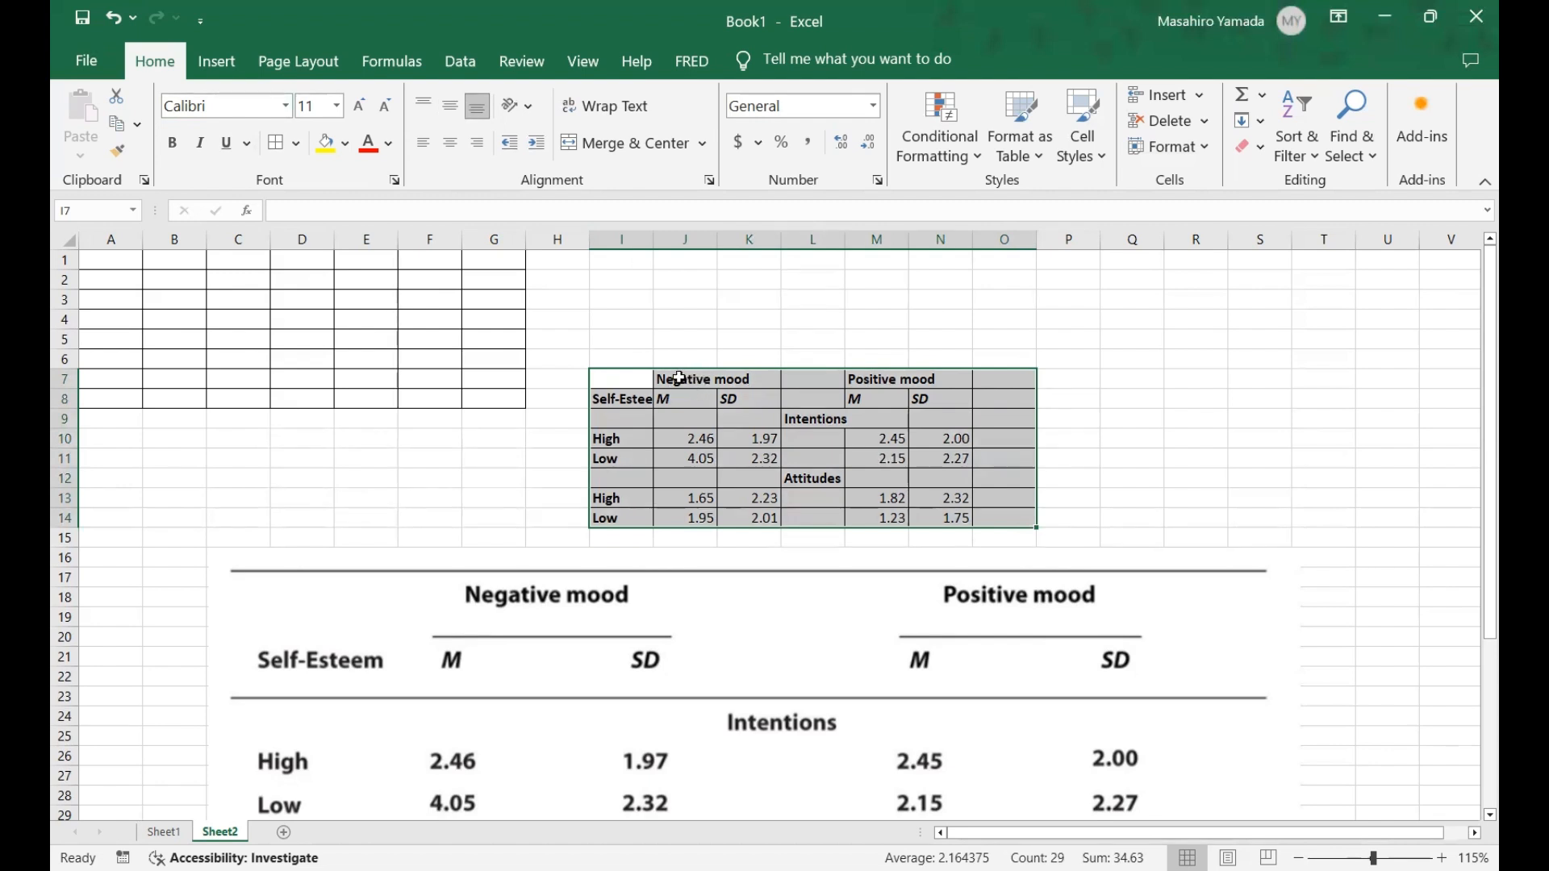
click(454, 113)
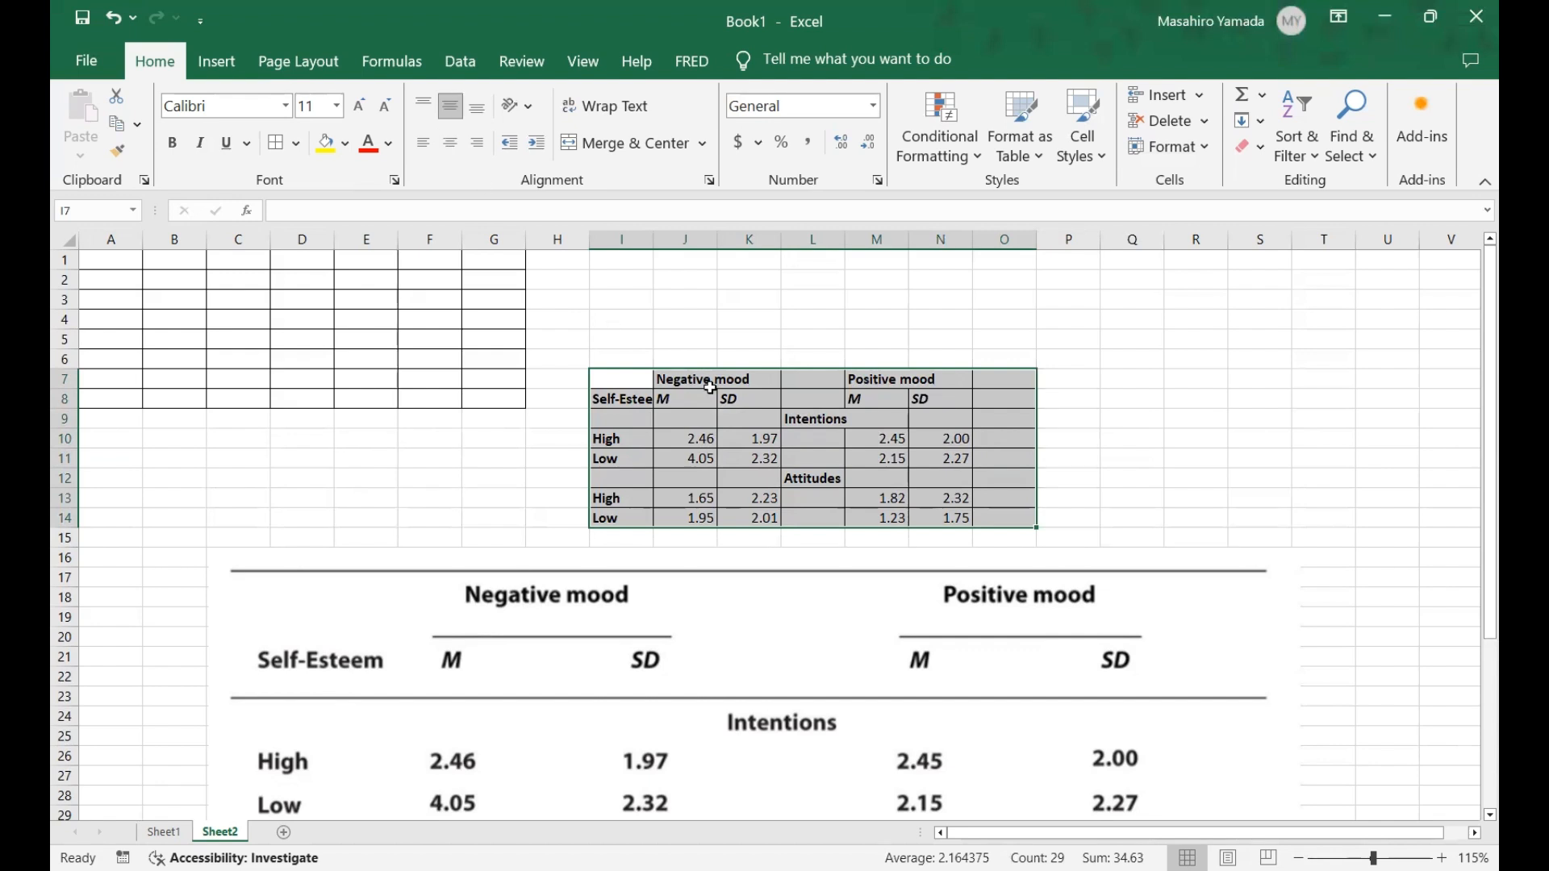
click(632, 399)
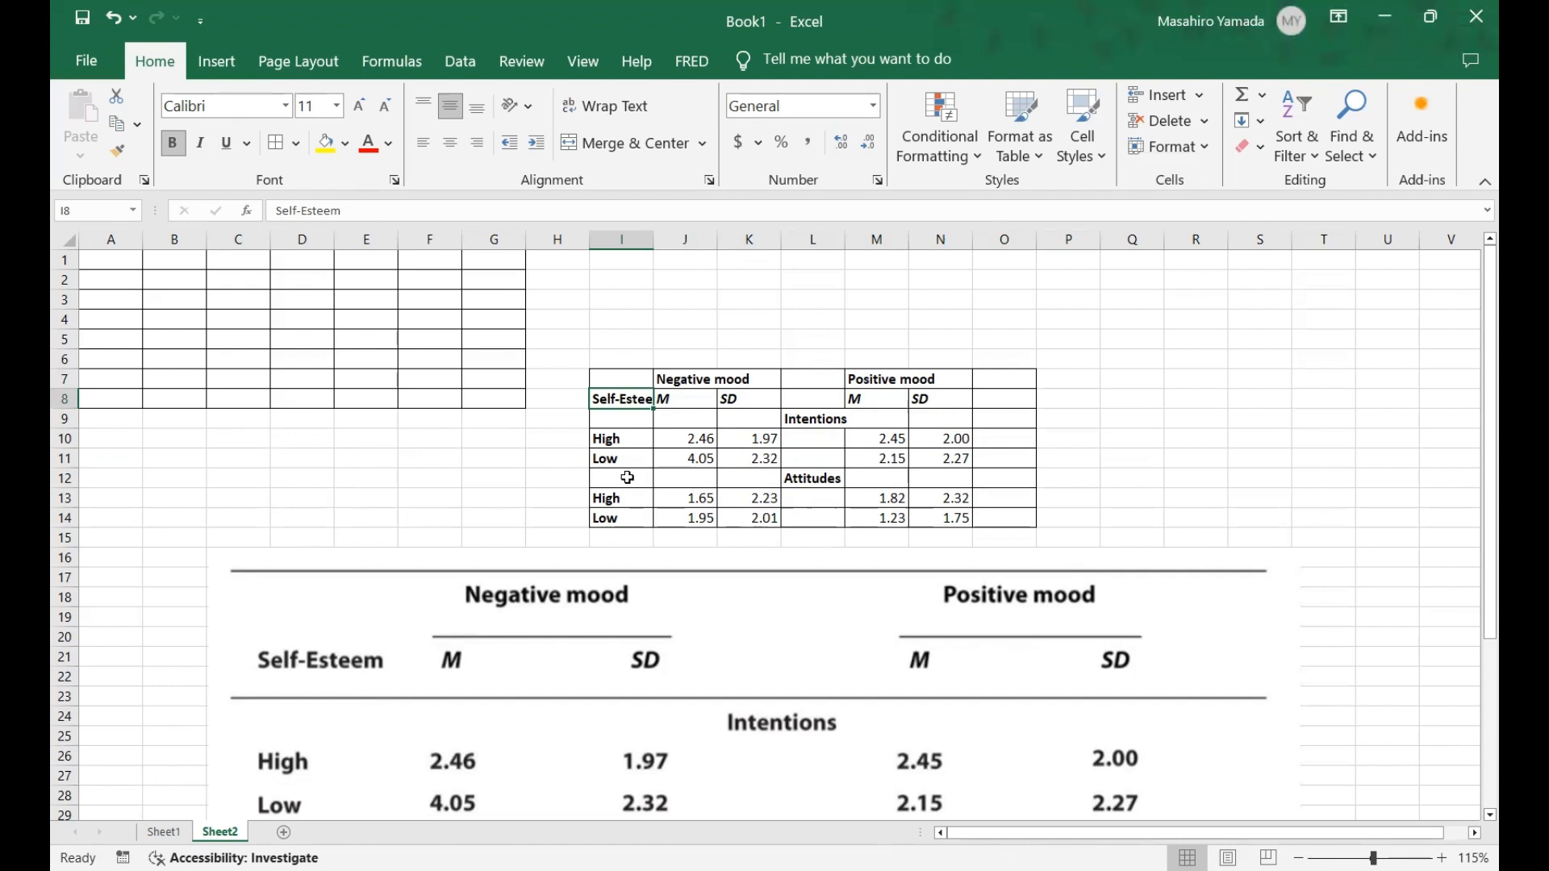
drag(634, 377, 936, 398)
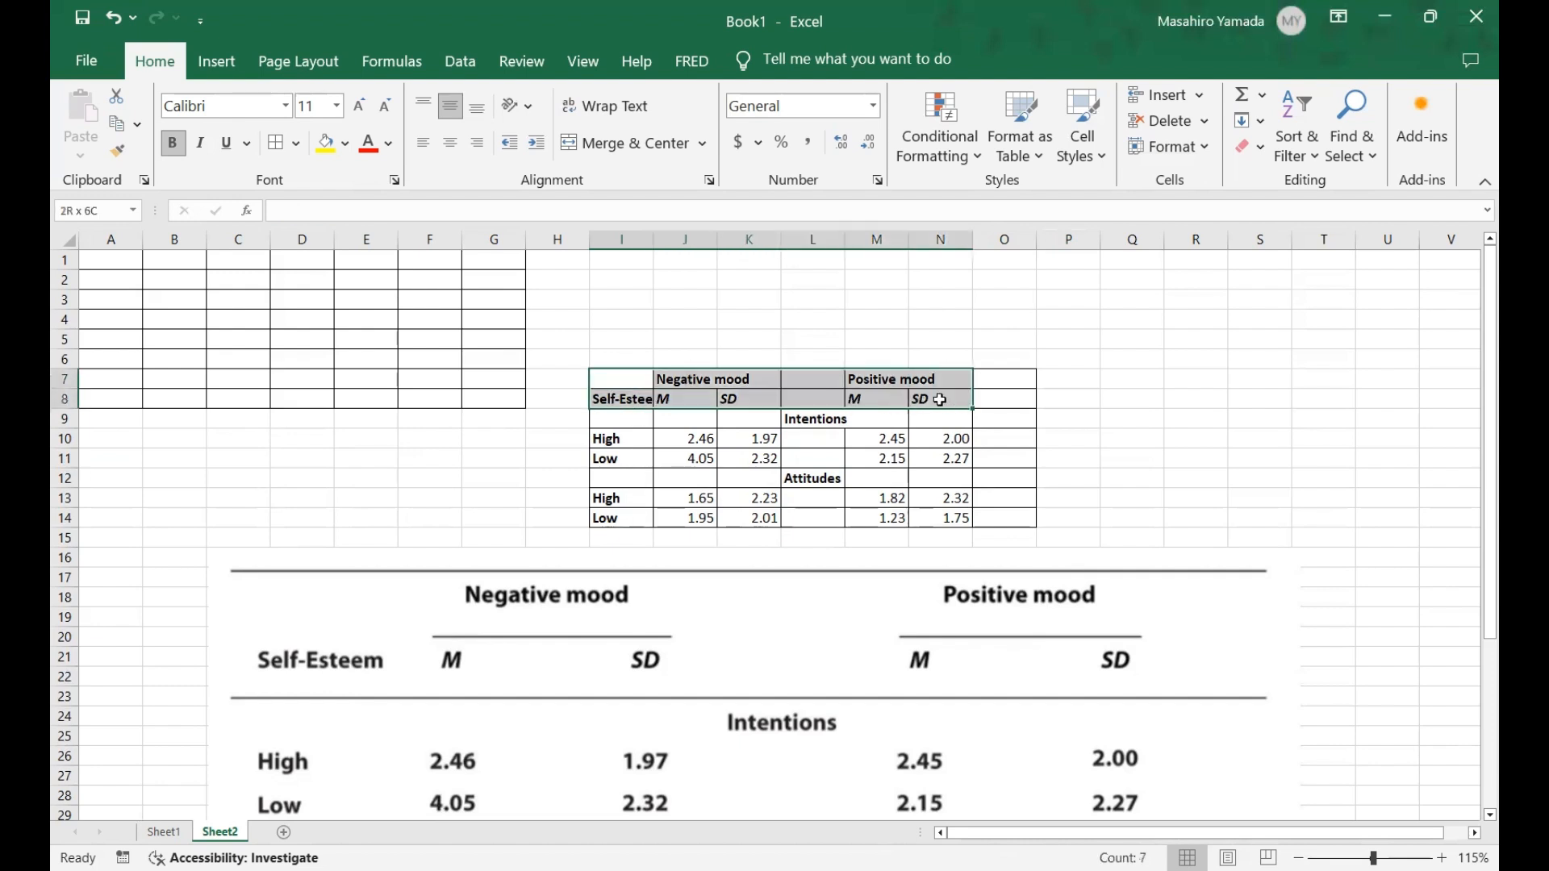
click(447, 149)
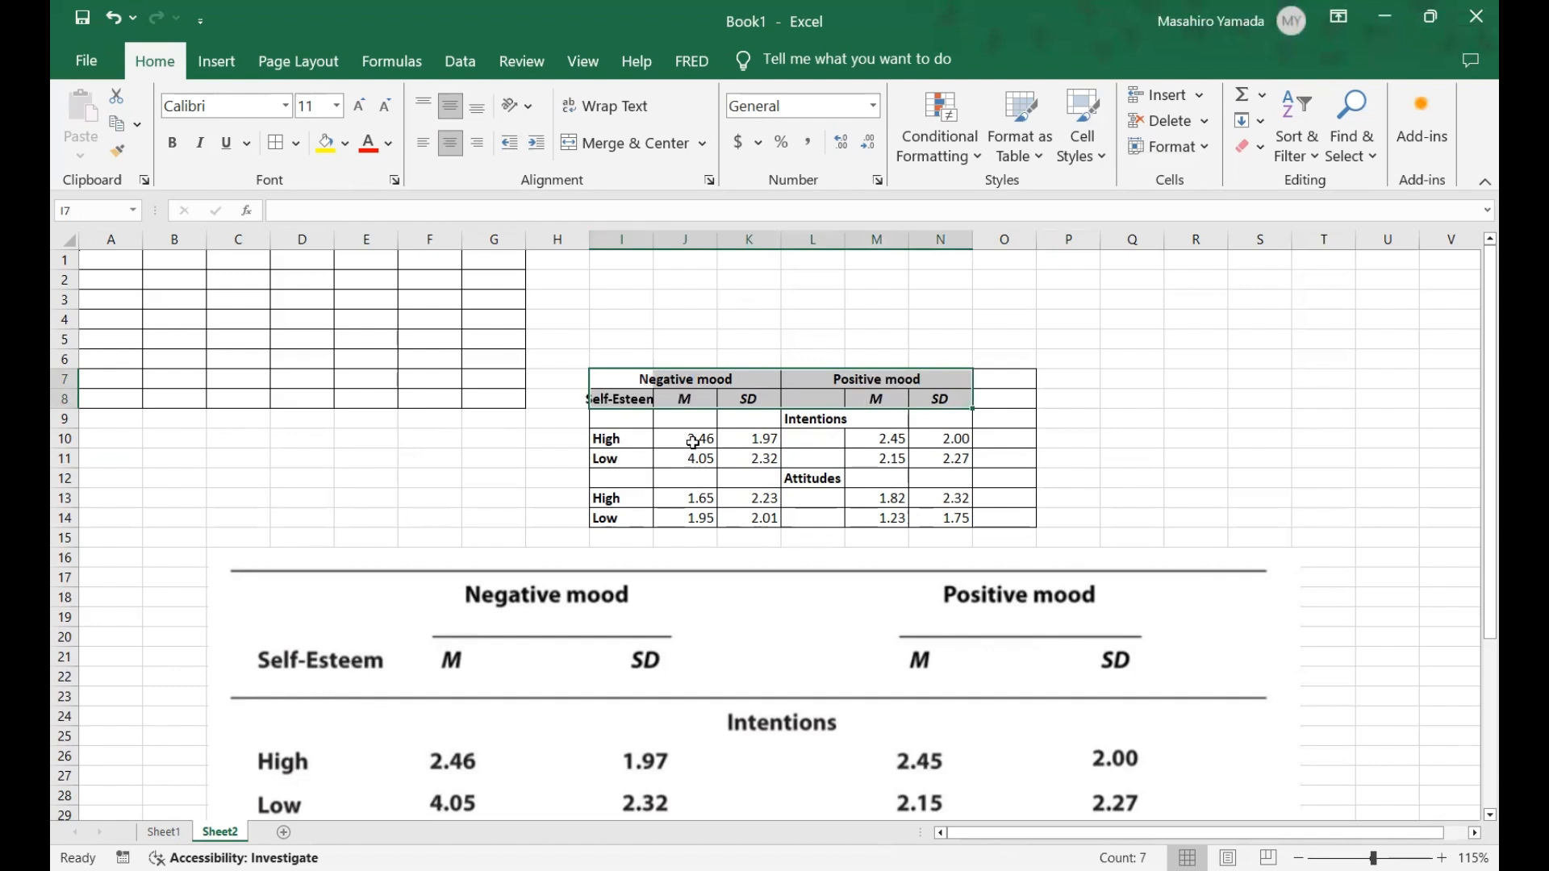
Center the cells J10:N14 horizontally and widen column I to fit the Self-Esteem label.
drag(693, 439, 938, 528)
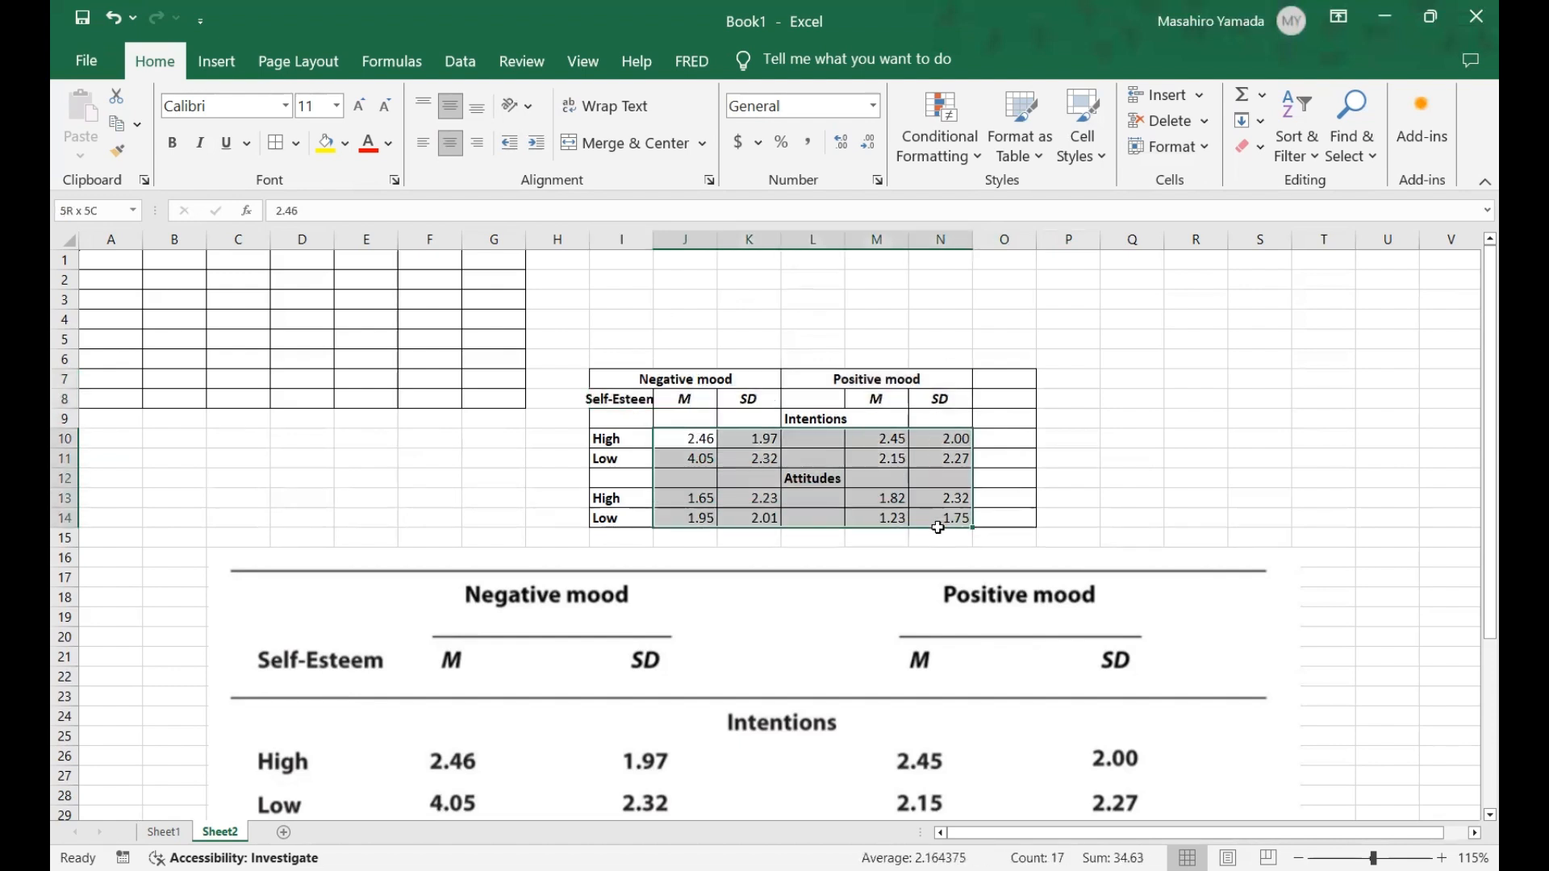
click(450, 143)
click(1122, 460)
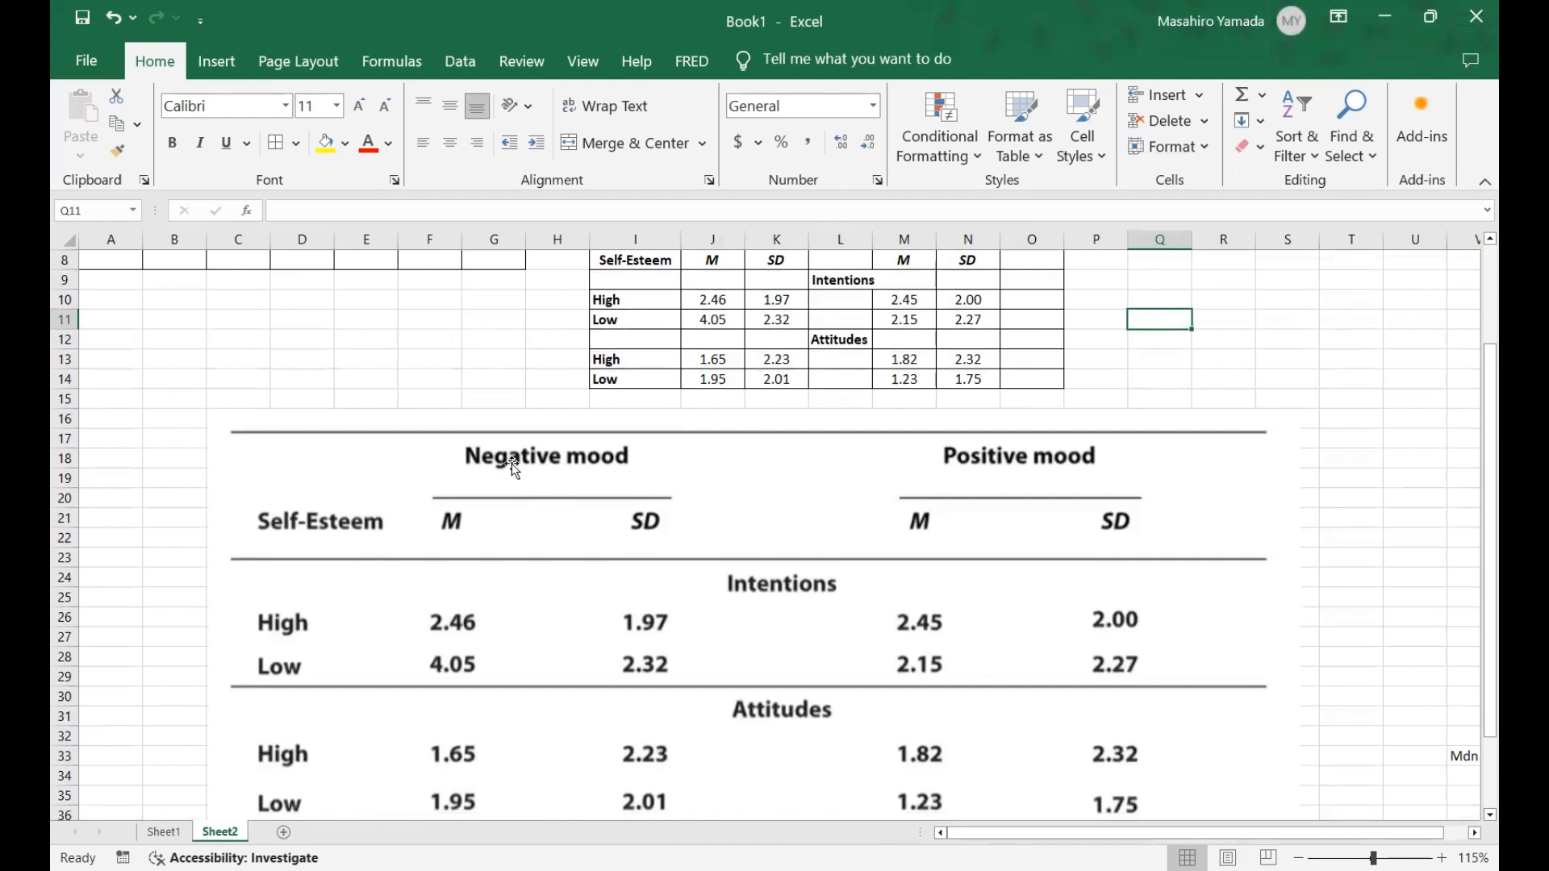
Merge and center the Negative mood heading across J7:K7 and the Positive mood heading across M7:N7.
scroll(514, 466, up, 3)
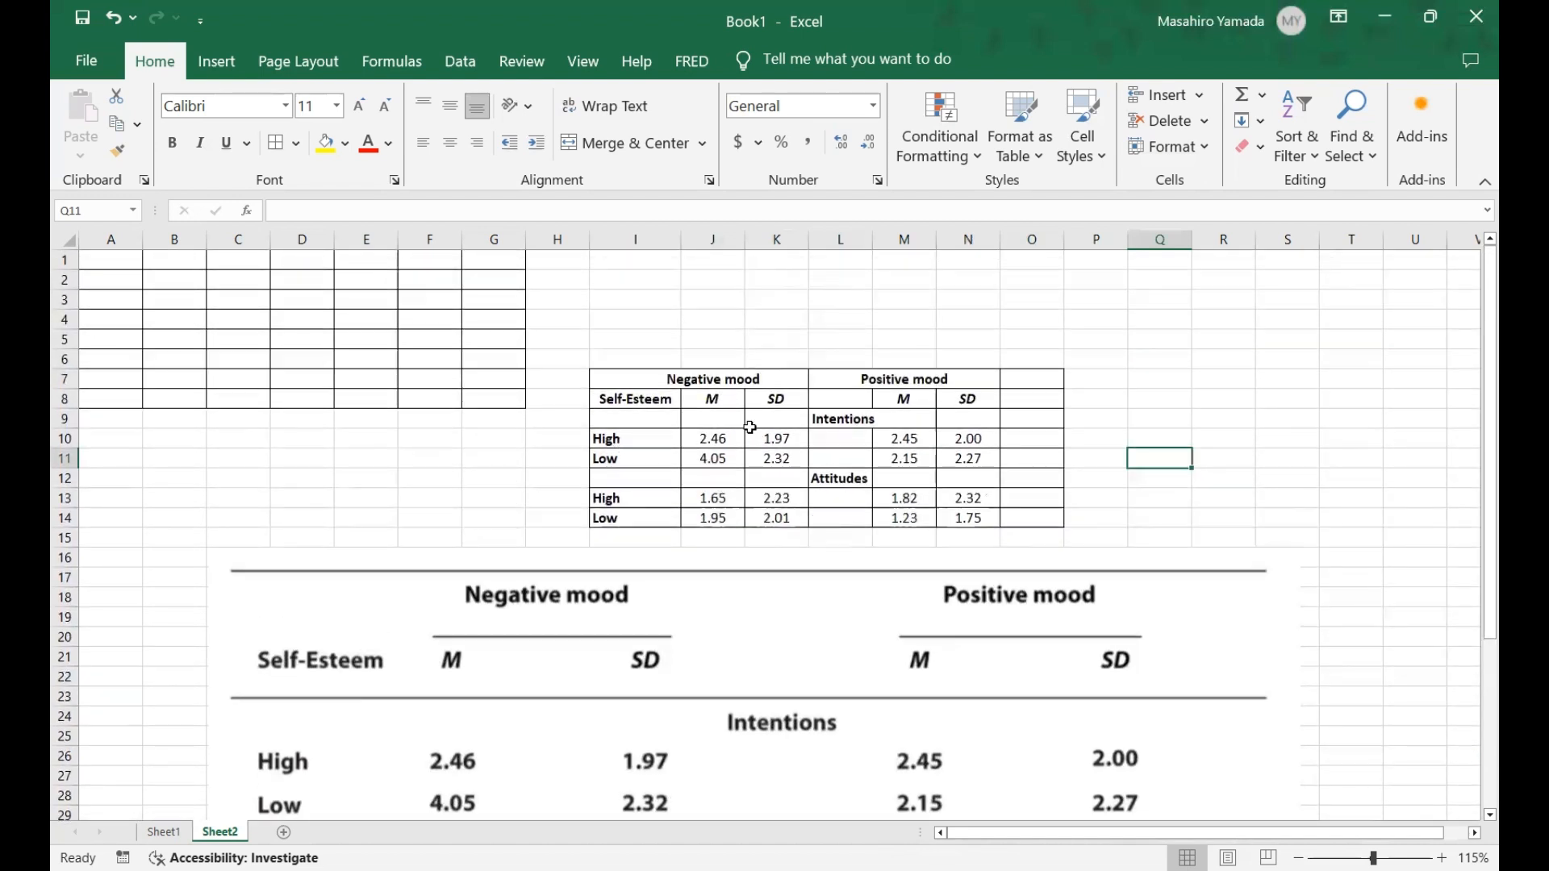
click(695, 382)
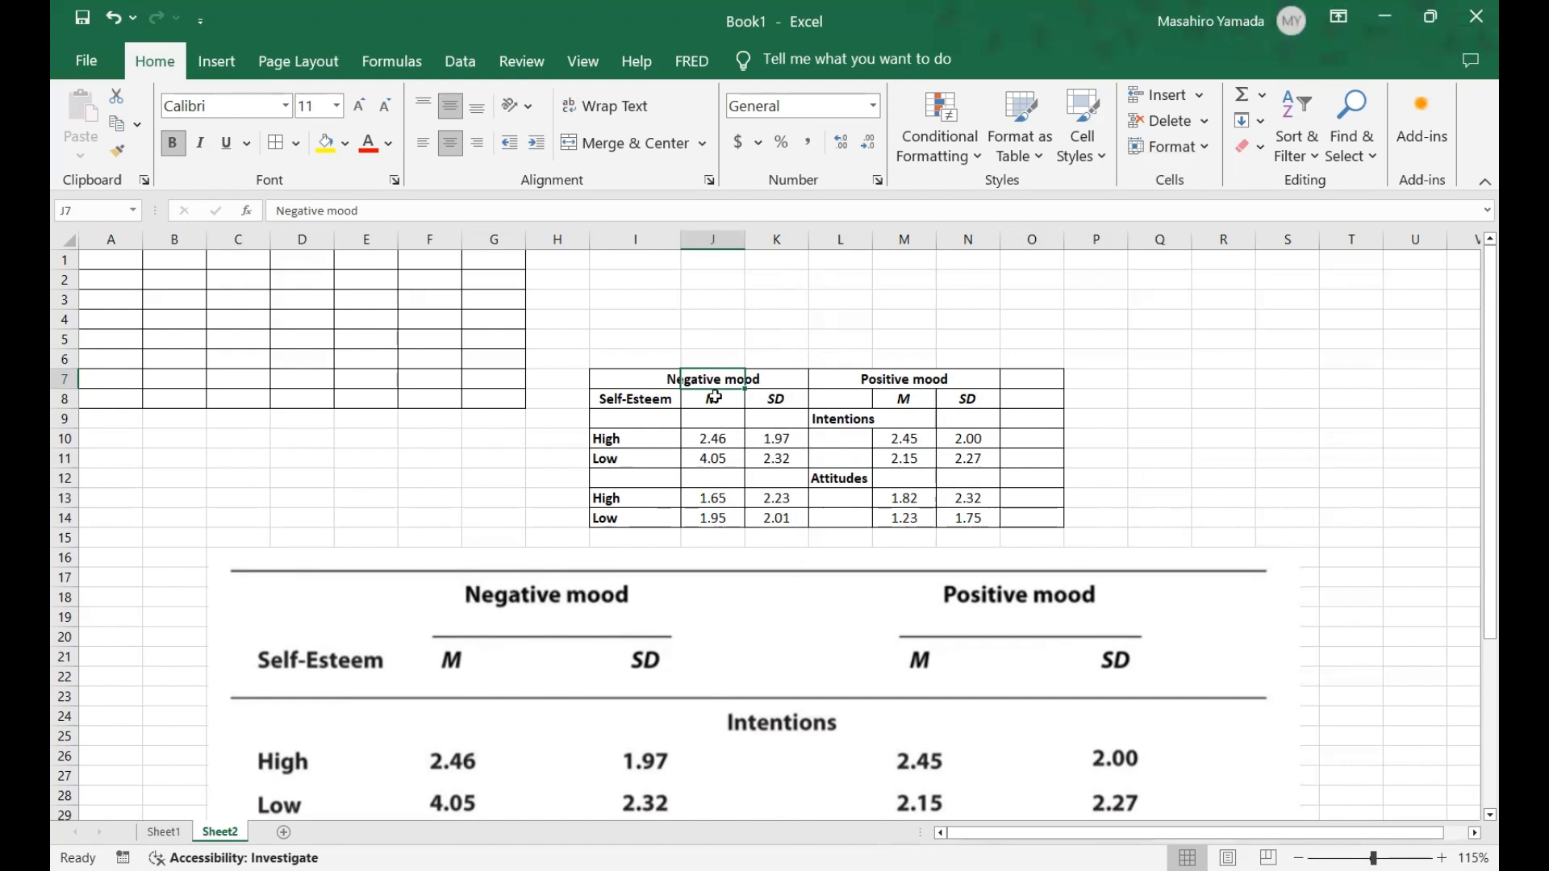
click(535, 556)
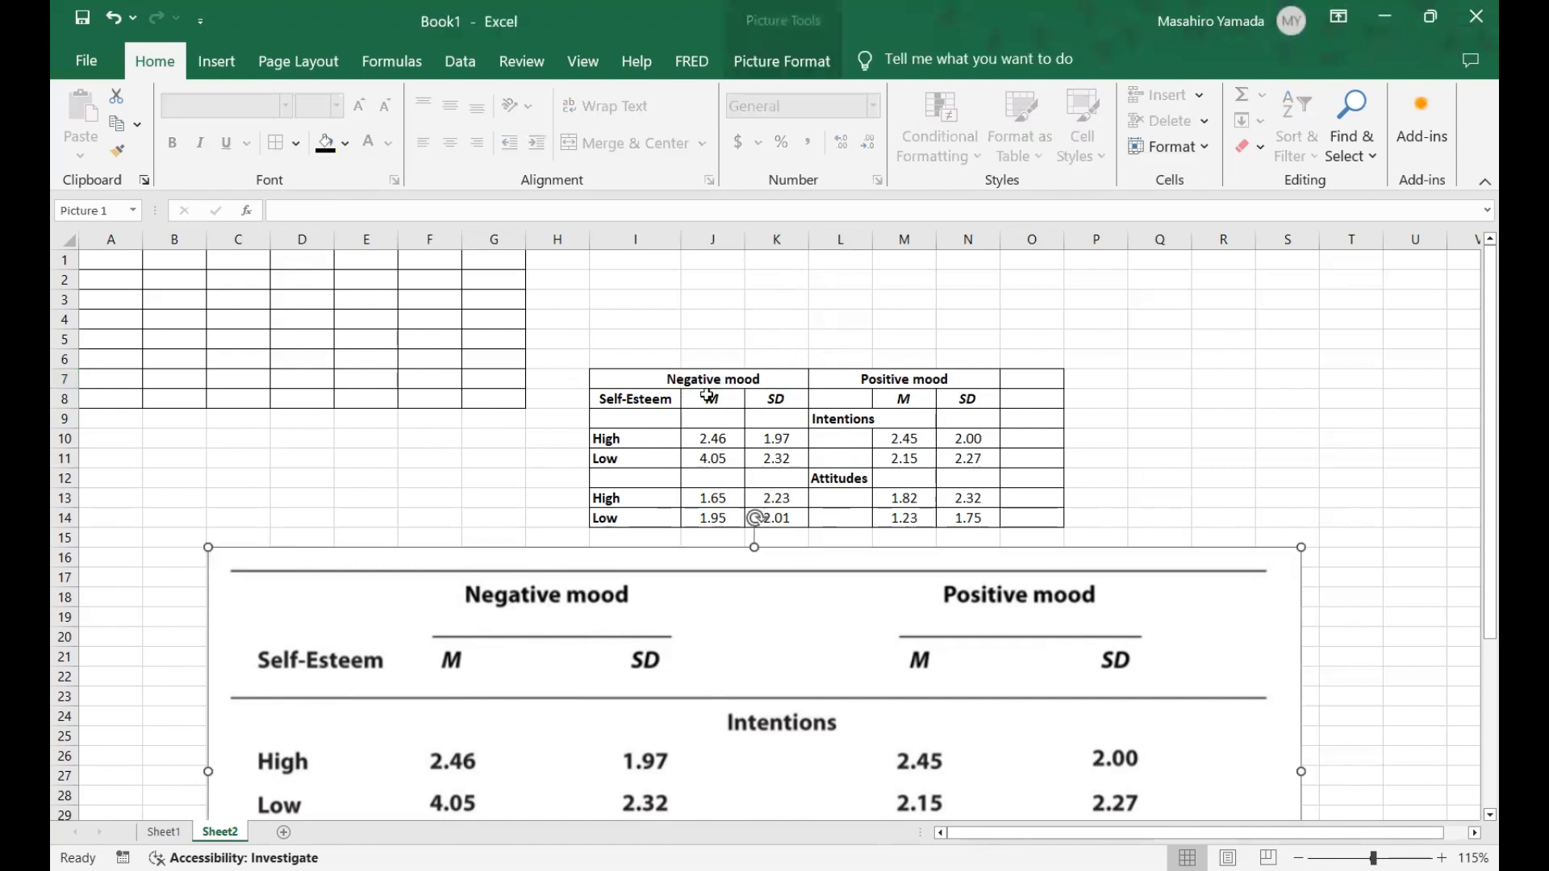
drag(716, 378, 771, 385)
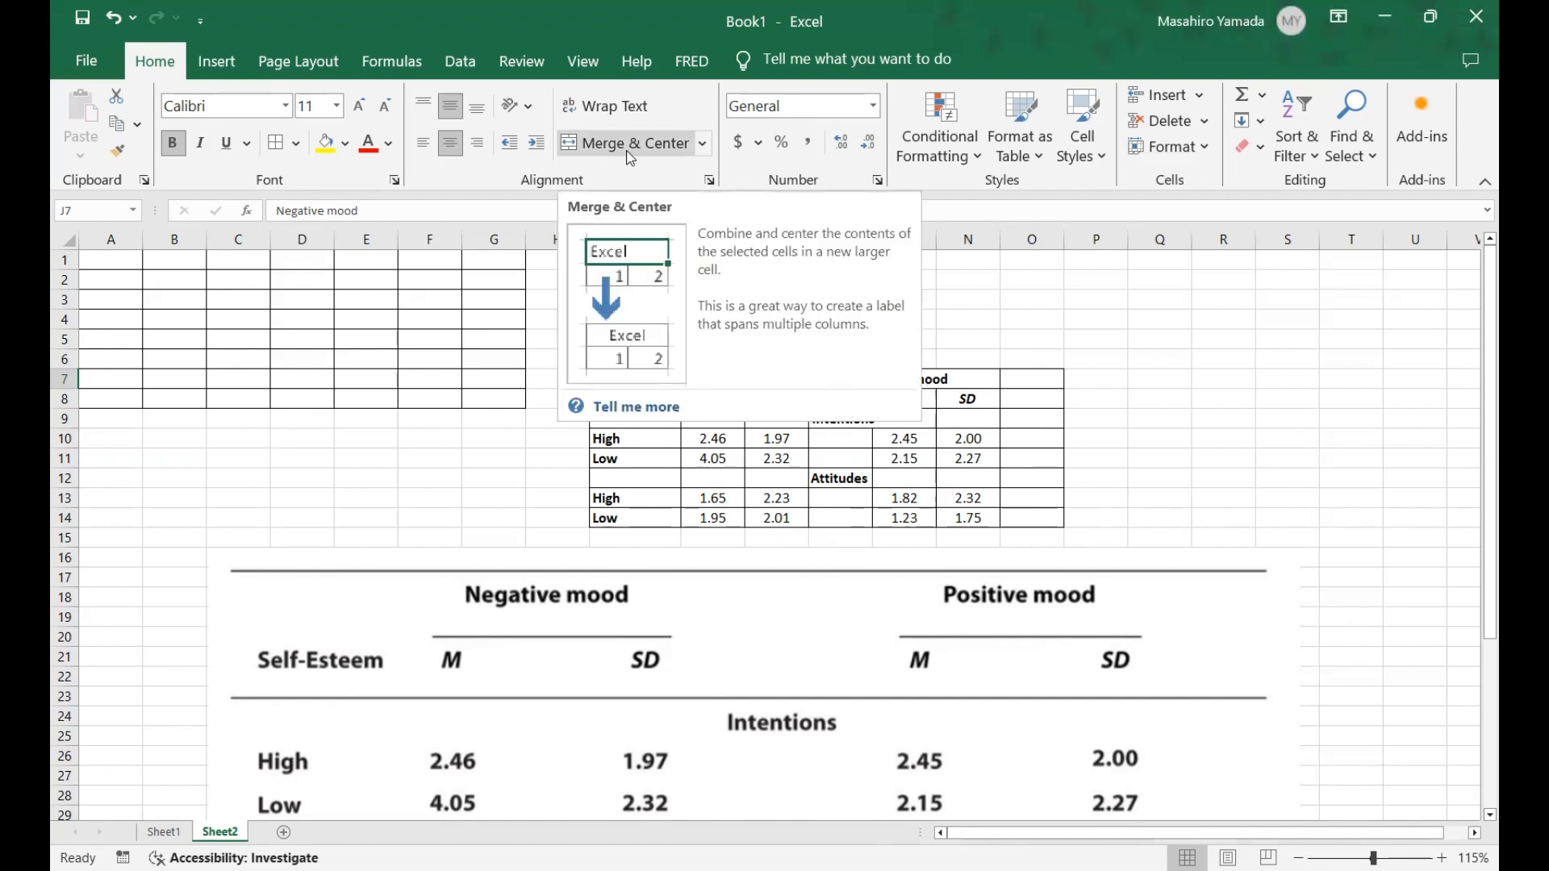
drag(908, 380, 936, 367)
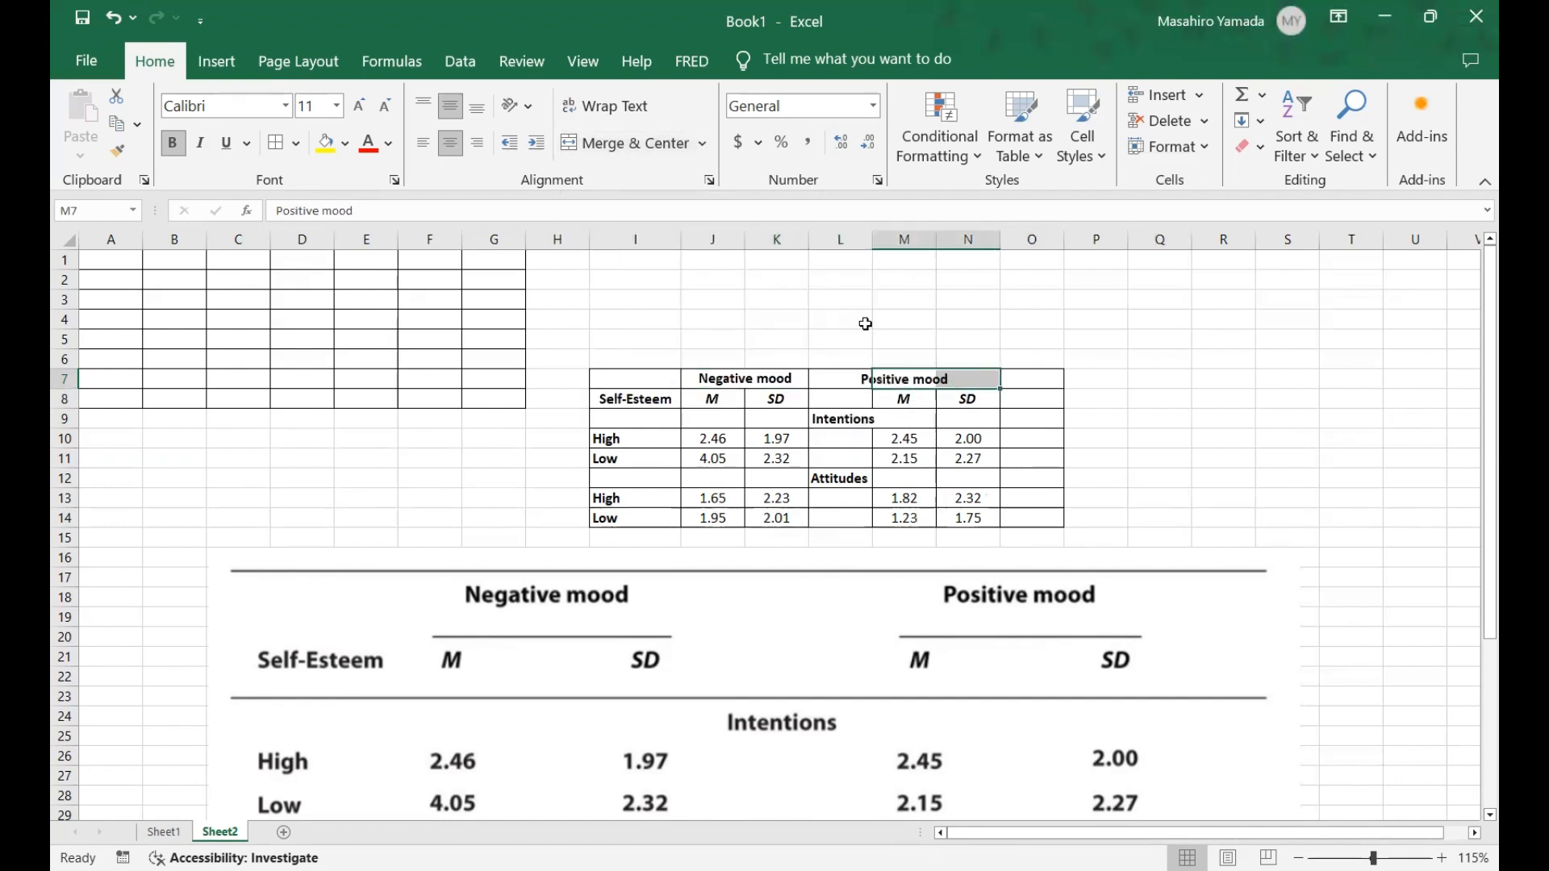
click(638, 143)
click(1265, 452)
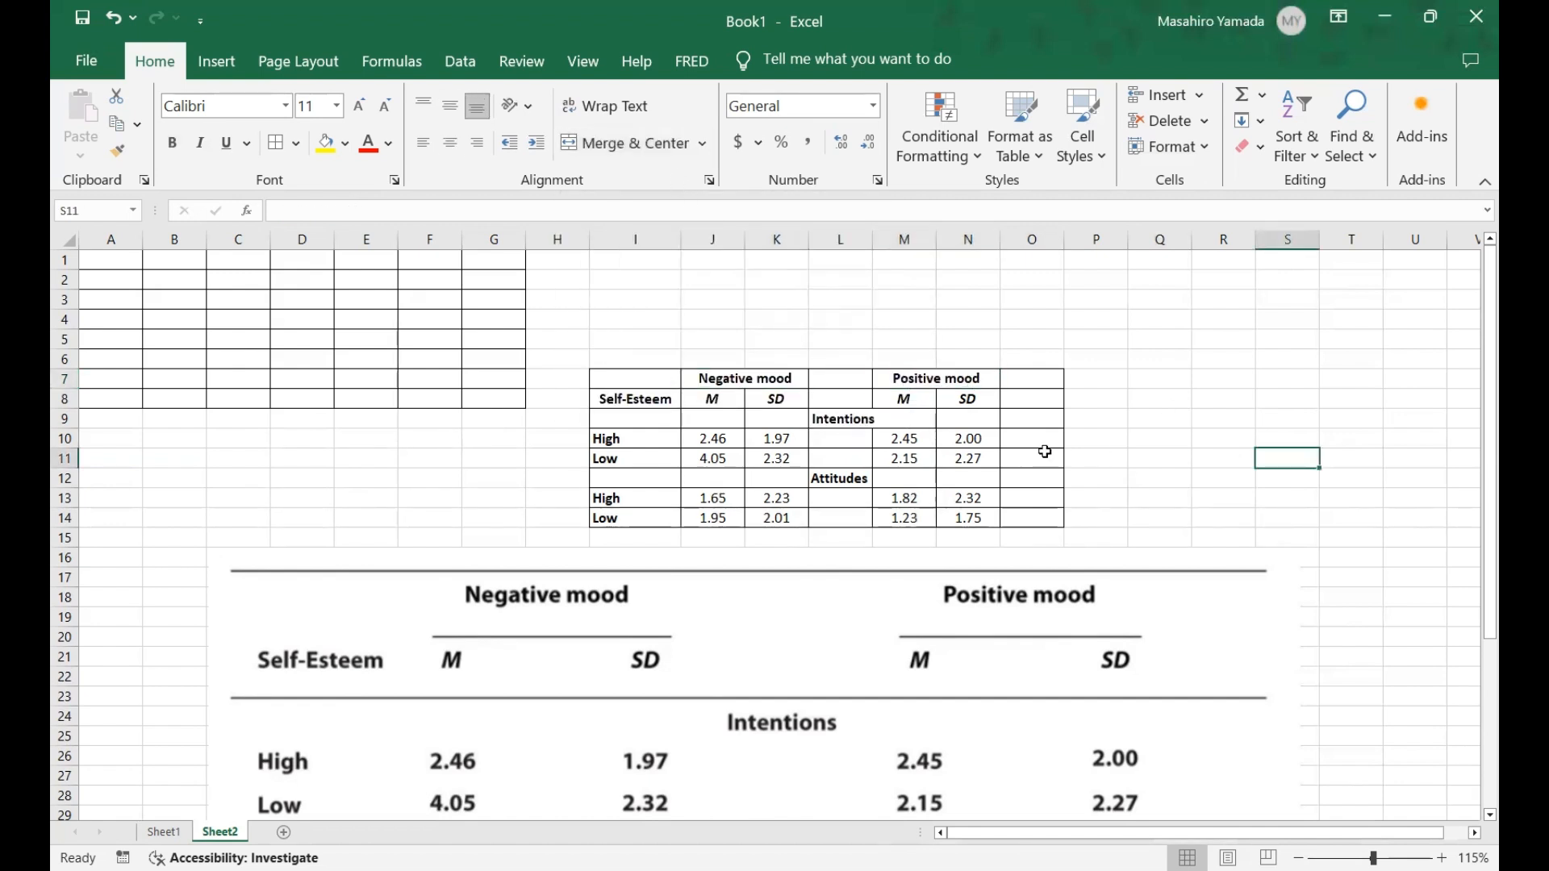
Try merging and centering the Intentions heading across I9:O9, and undo the merge.
drag(638, 419, 1011, 422)
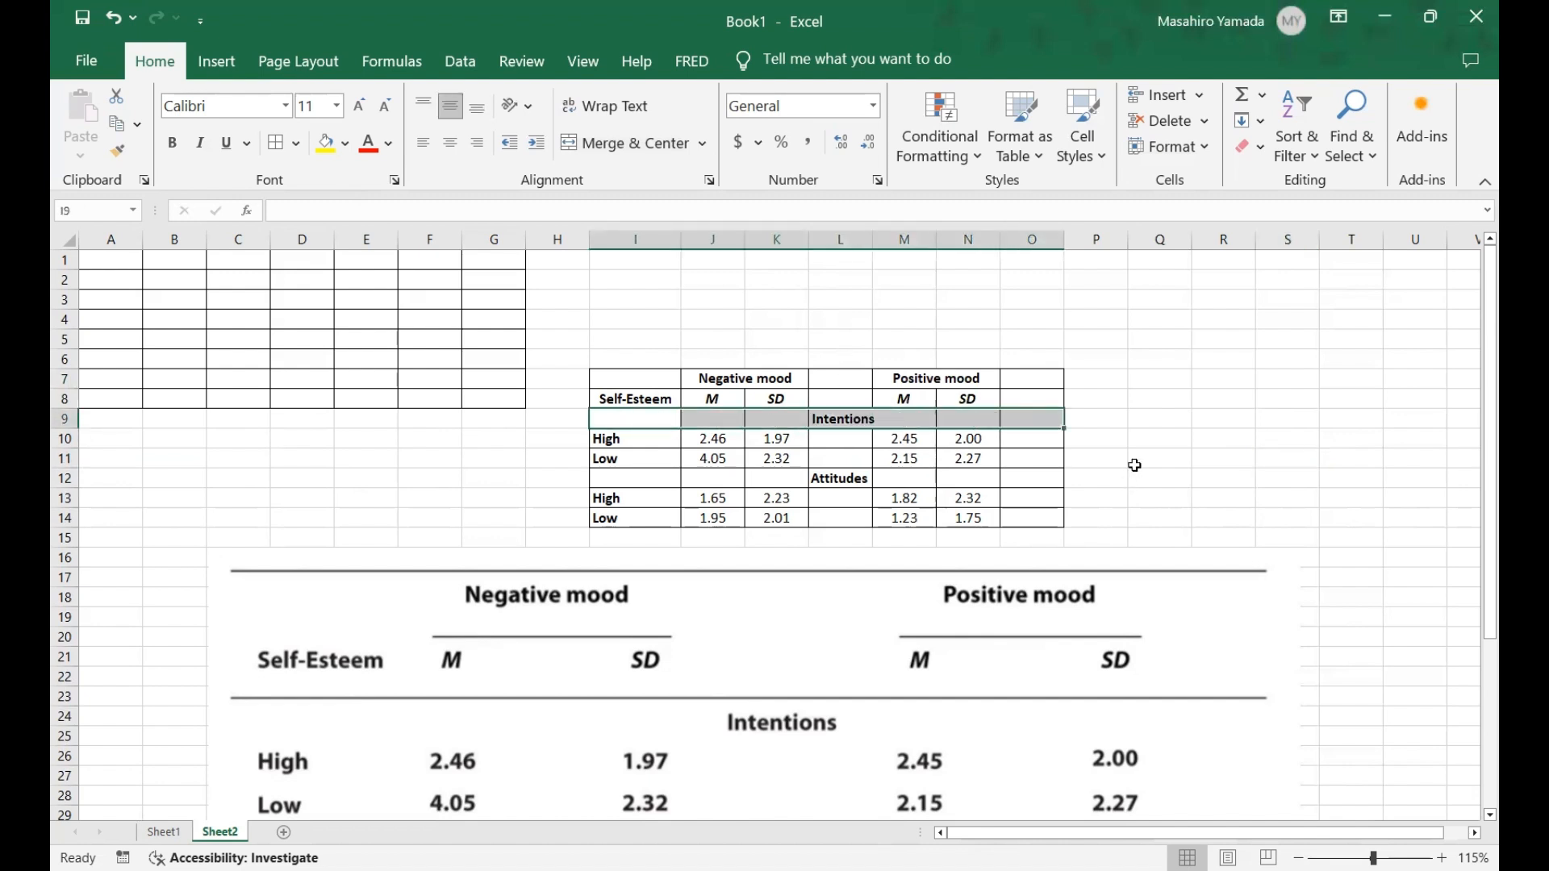
scroll(1135, 465, down, 2)
scroll(1135, 468, up, 3)
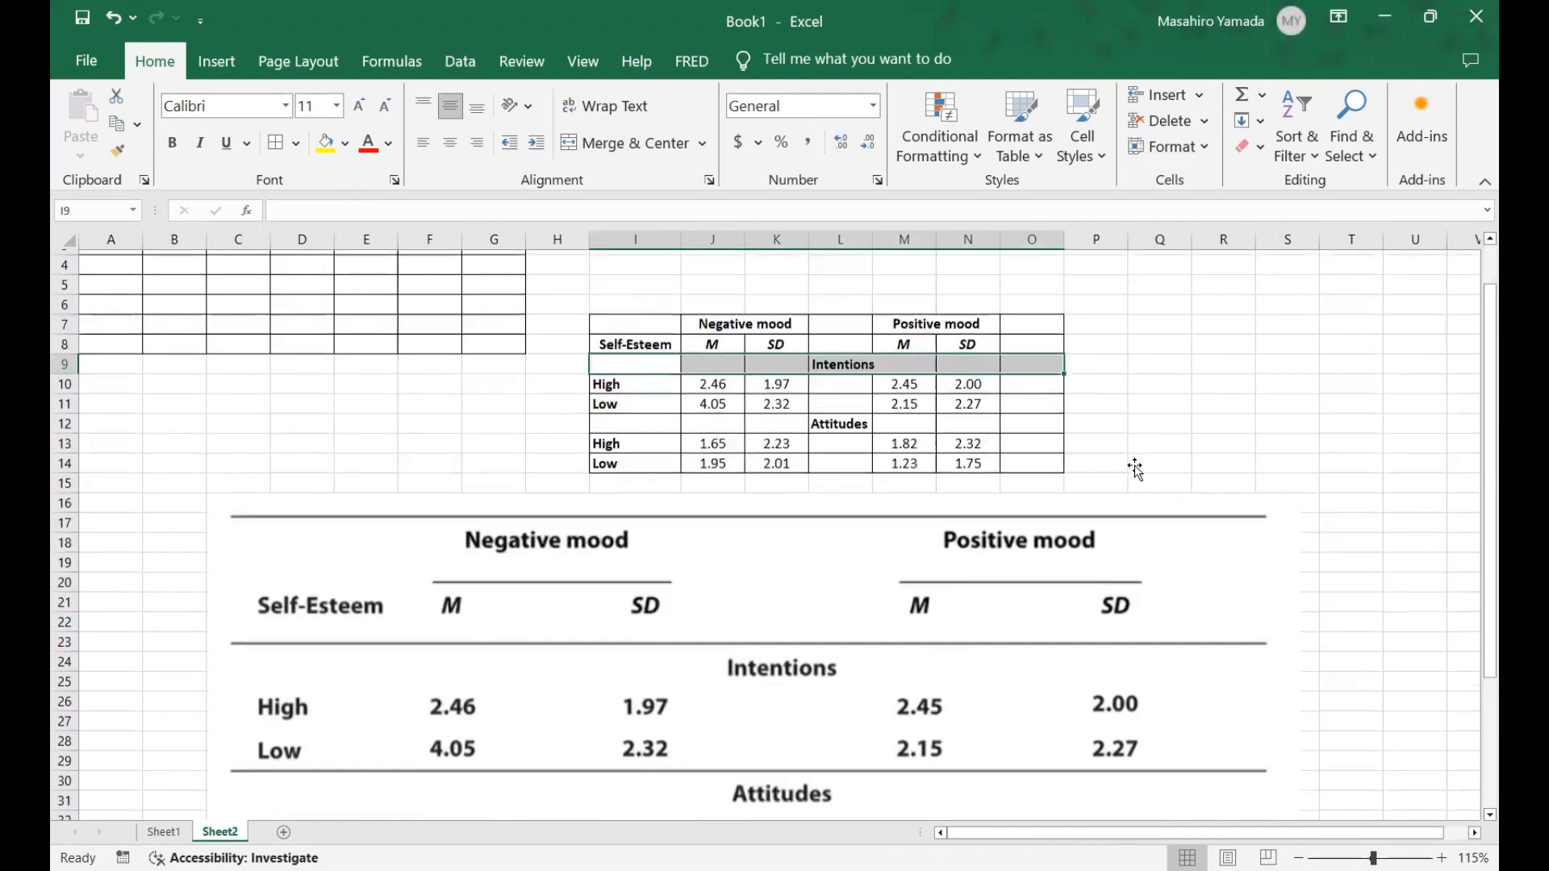
click(621, 143)
scroll(839, 440, down, 4)
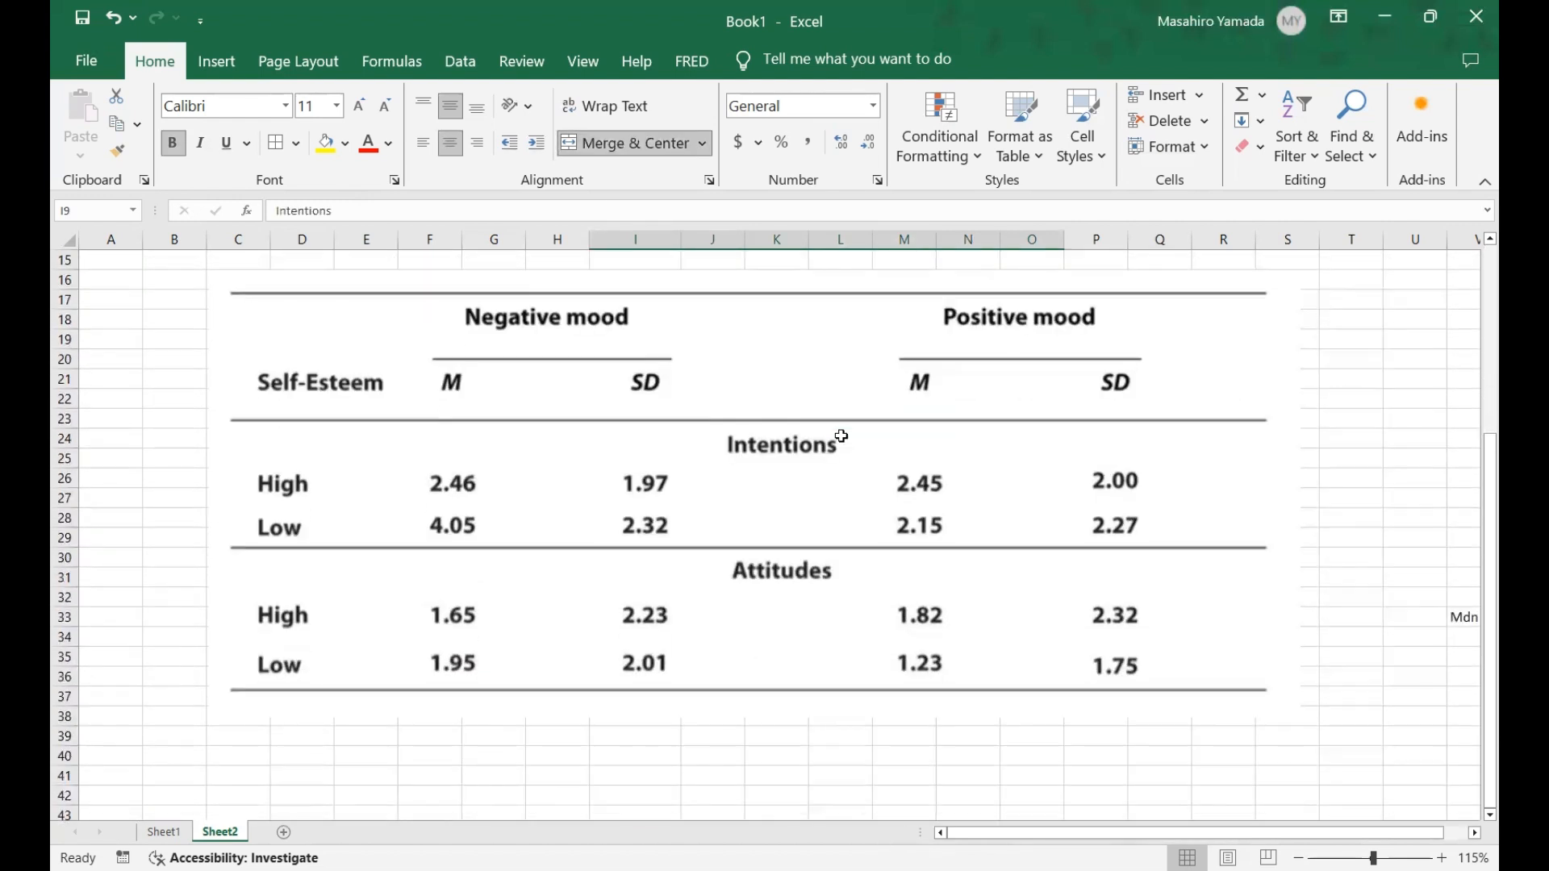
scroll(839, 440, up, 4)
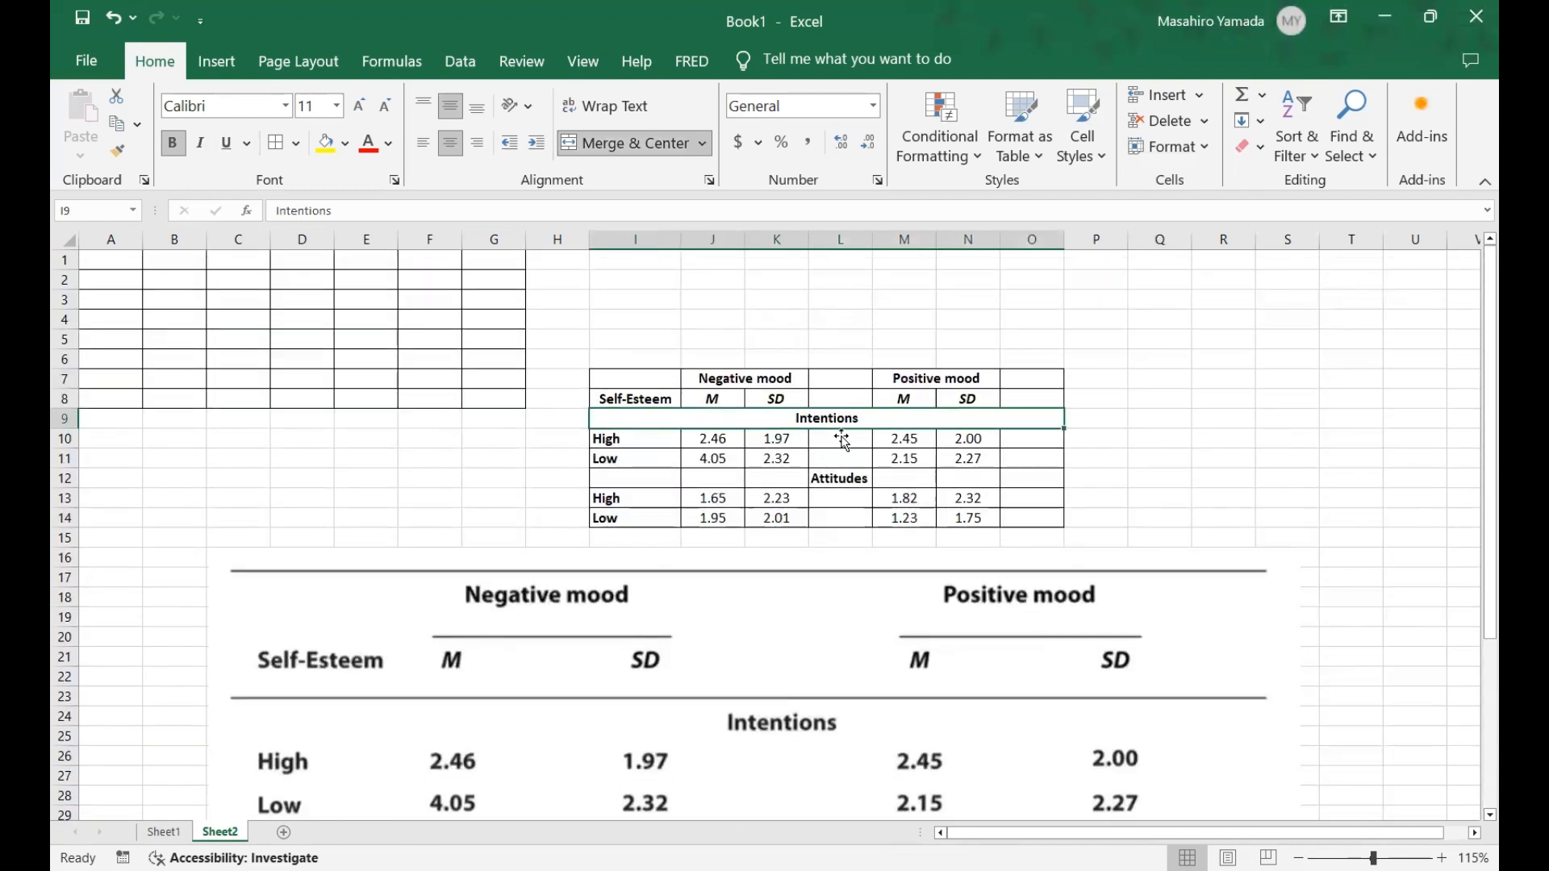
key(ctrl+z)
Merge and center the Intentions heading across J9:N9 and the Attitudes heading across J12:N12.
drag(713, 420, 952, 420)
click(635, 143)
drag(699, 477, 945, 470)
click(635, 144)
click(1174, 454)
scroll(1174, 454, down, 7)
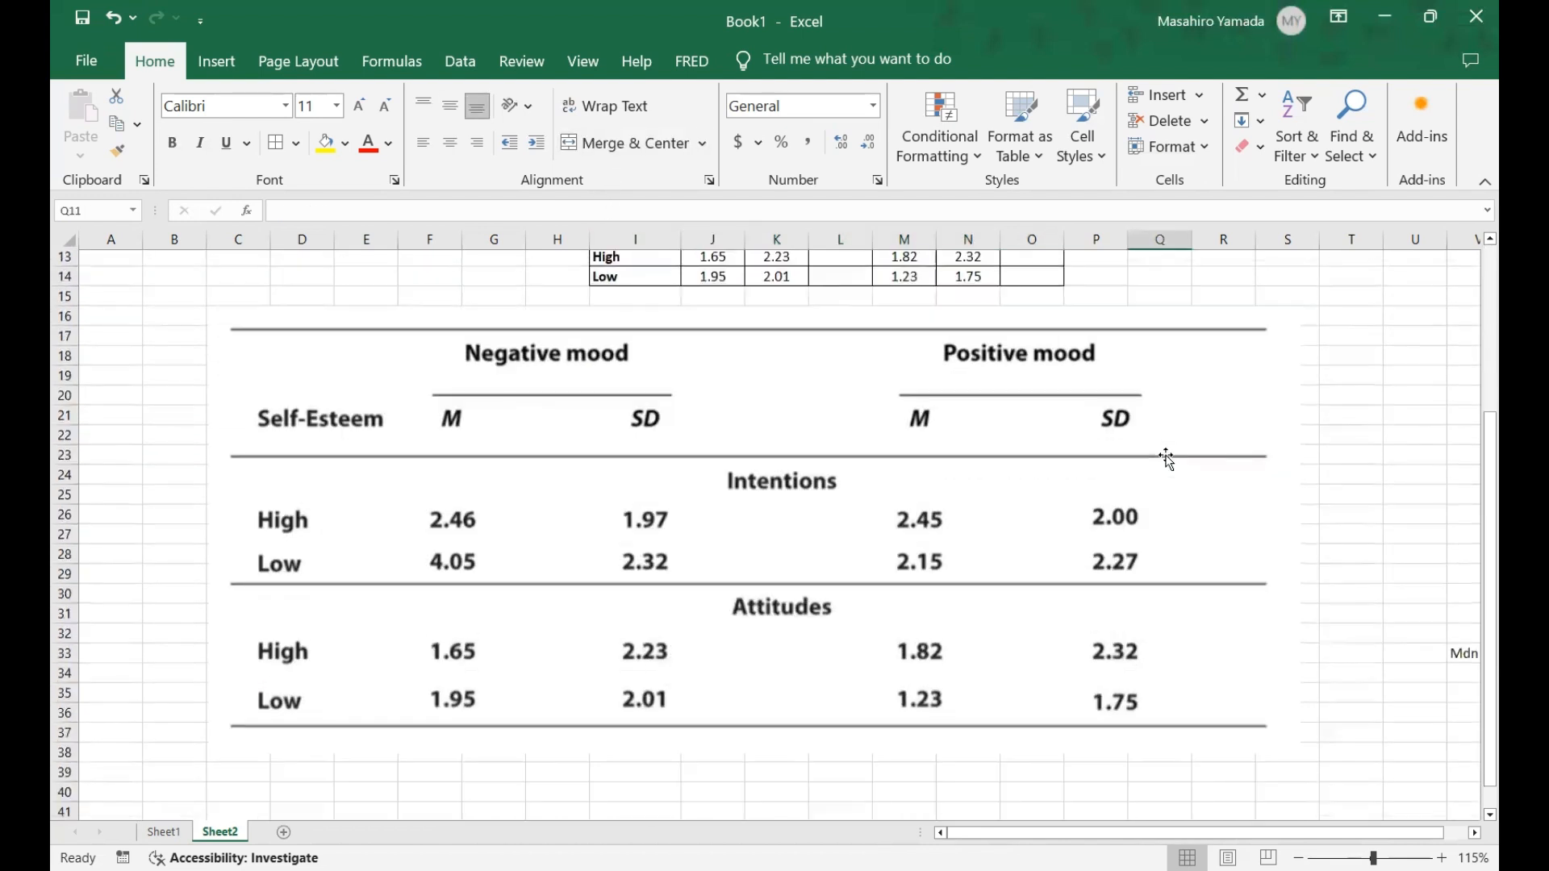
scroll(1168, 458, up, 2)
scroll(1168, 458, up, 3)
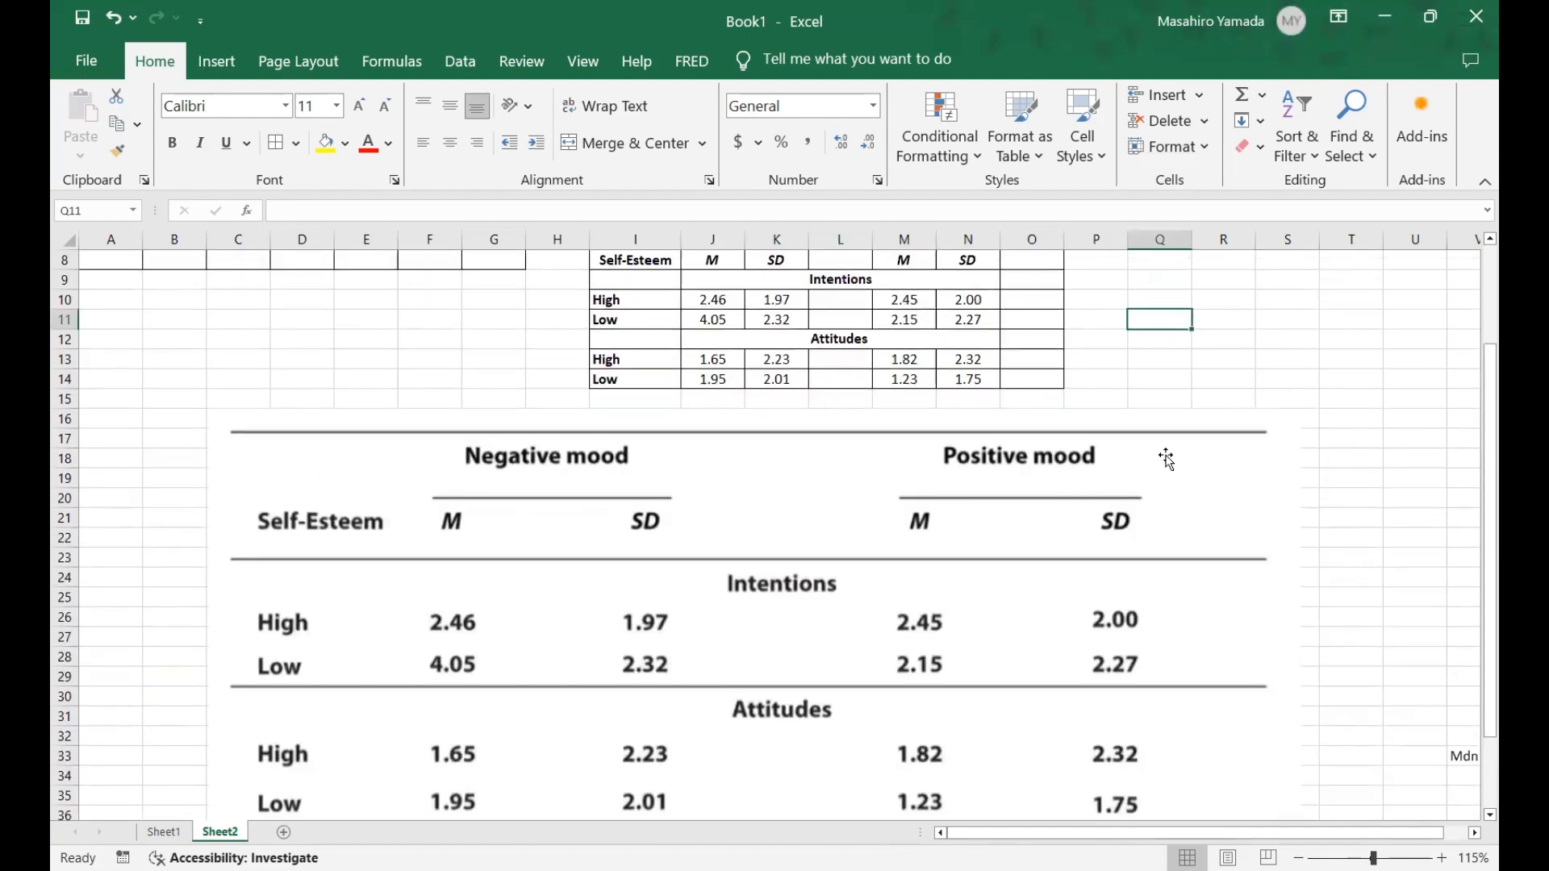
scroll(532, 508, down, 2)
scroll(536, 508, up, 5)
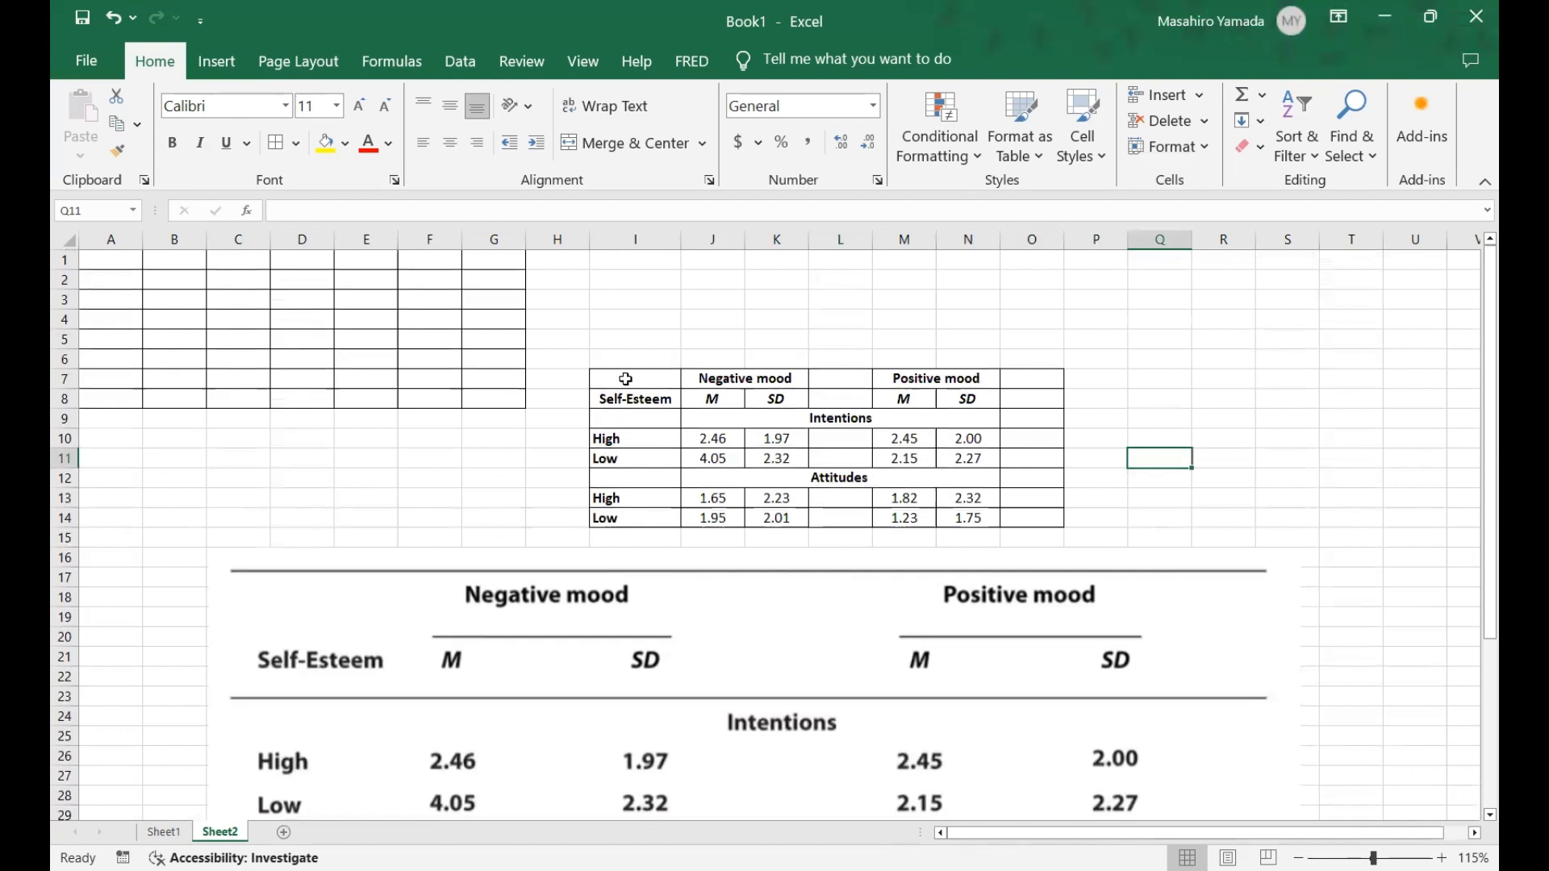
Remove all borders from the table range I7:O14.
drag(1050, 515, 636, 375)
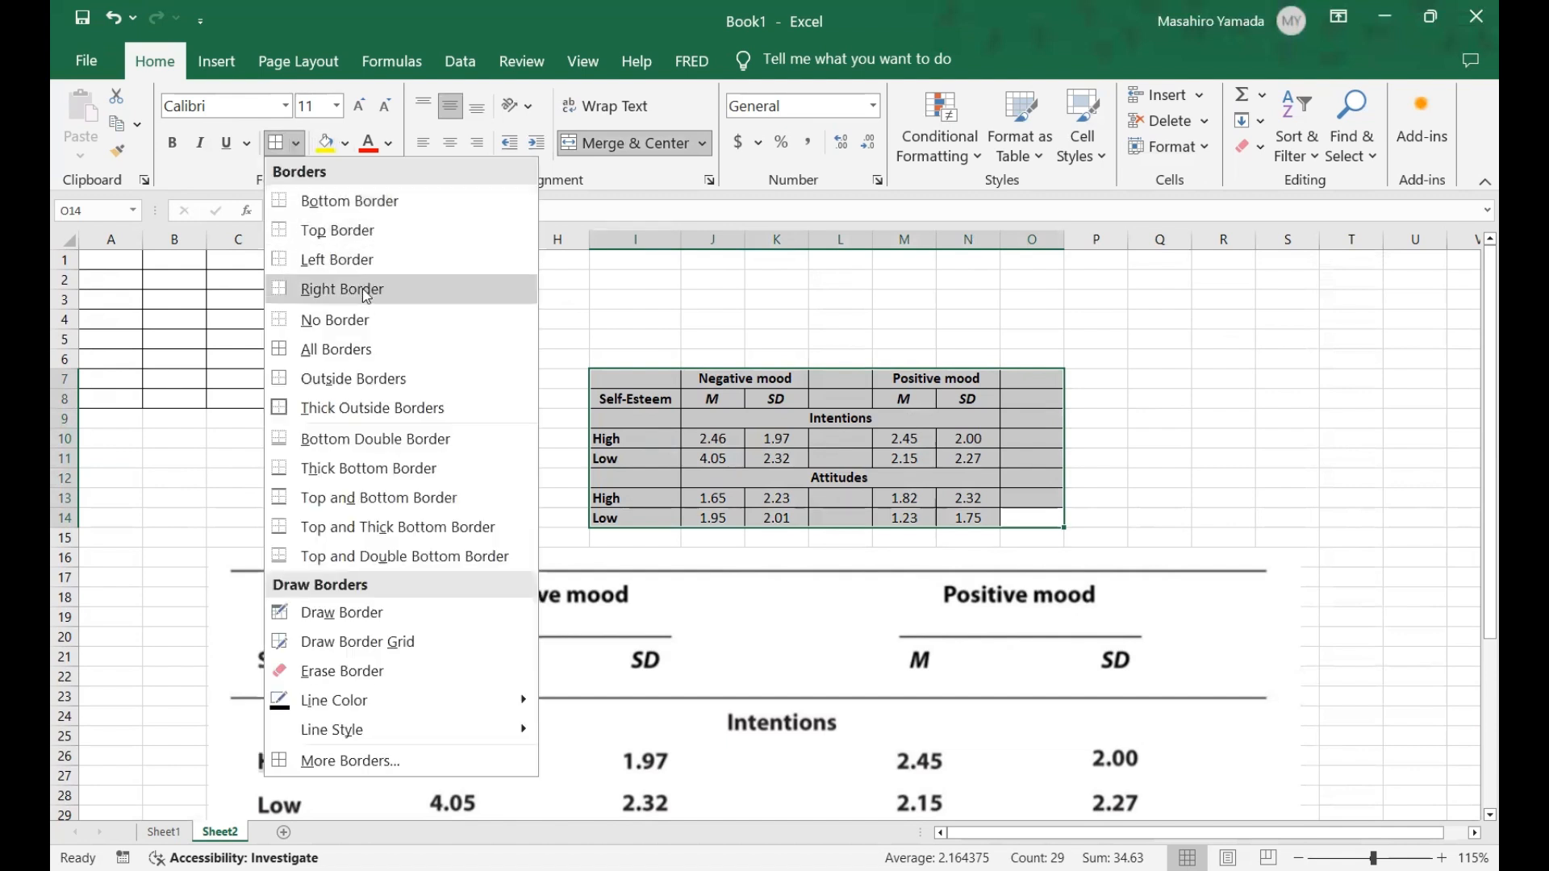
click(131, 66)
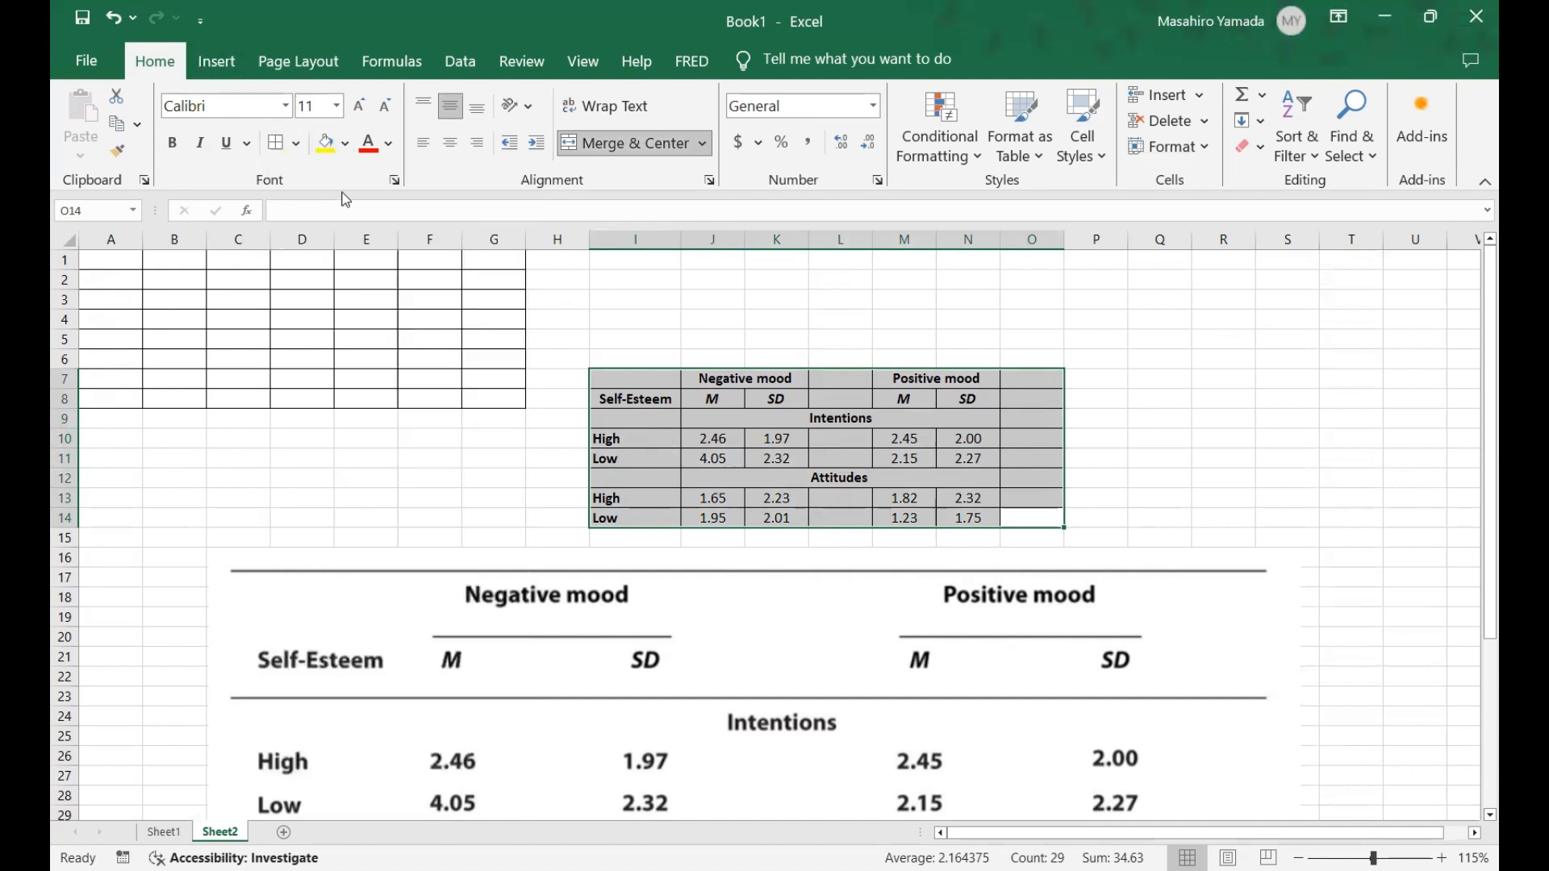
click(300, 149)
click(298, 148)
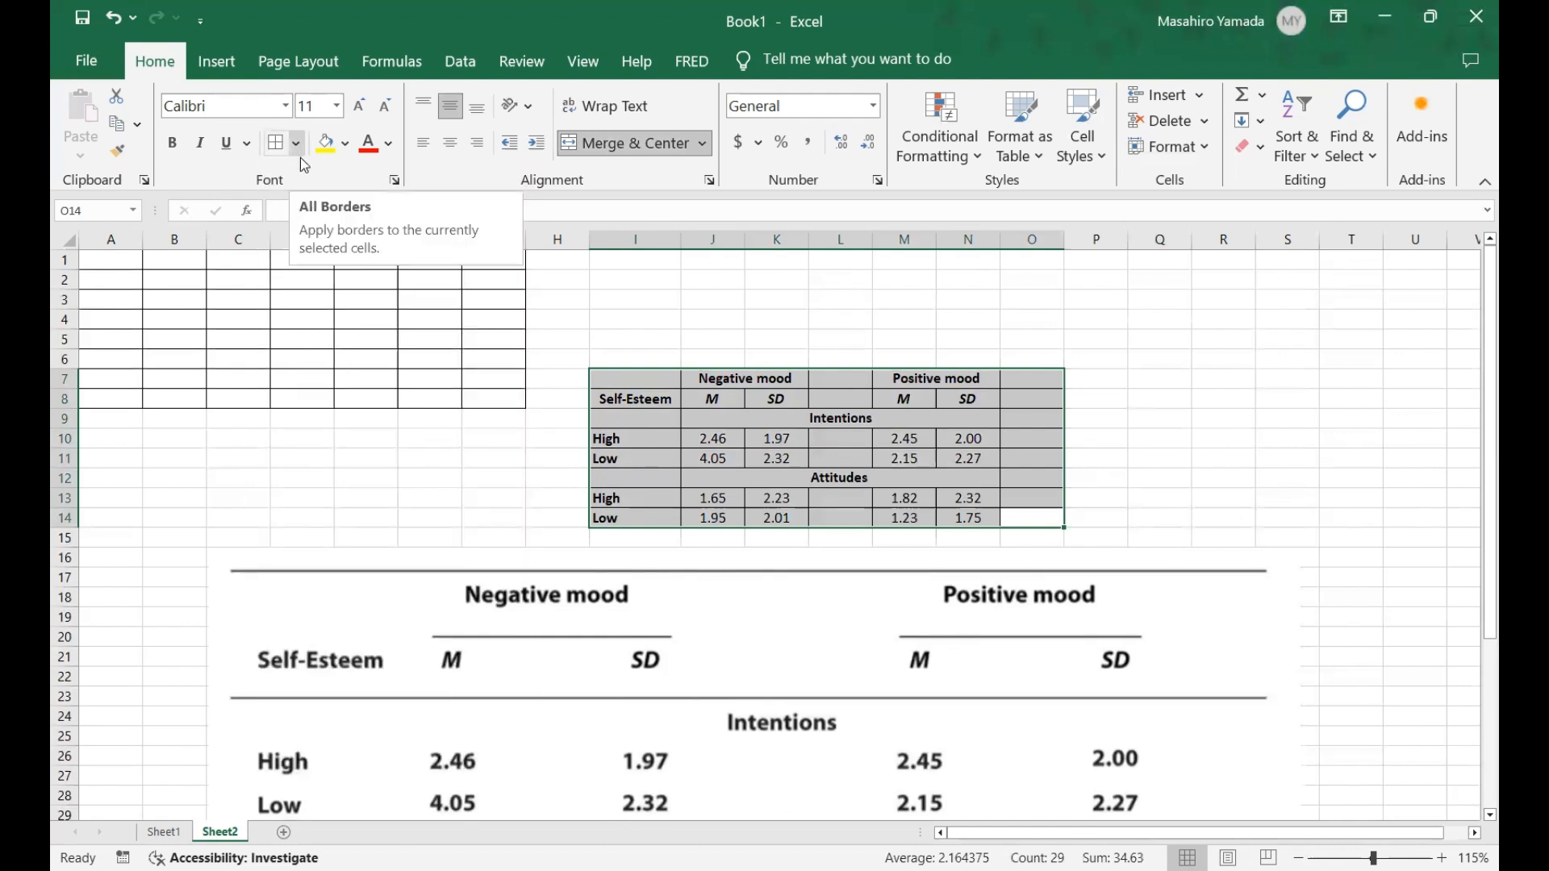
click(297, 145)
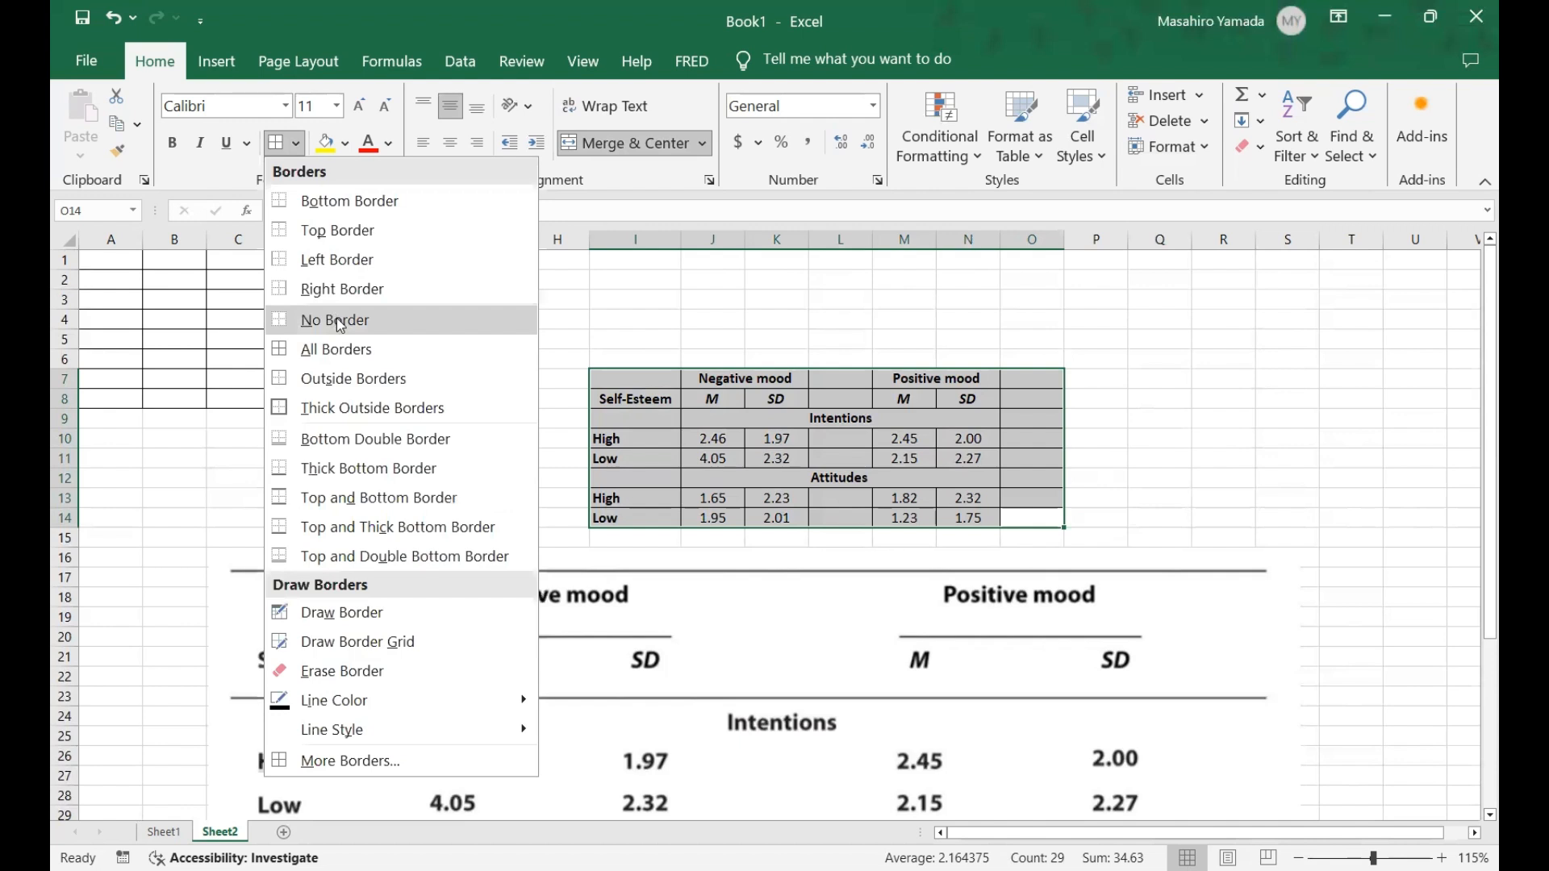
click(340, 320)
click(353, 458)
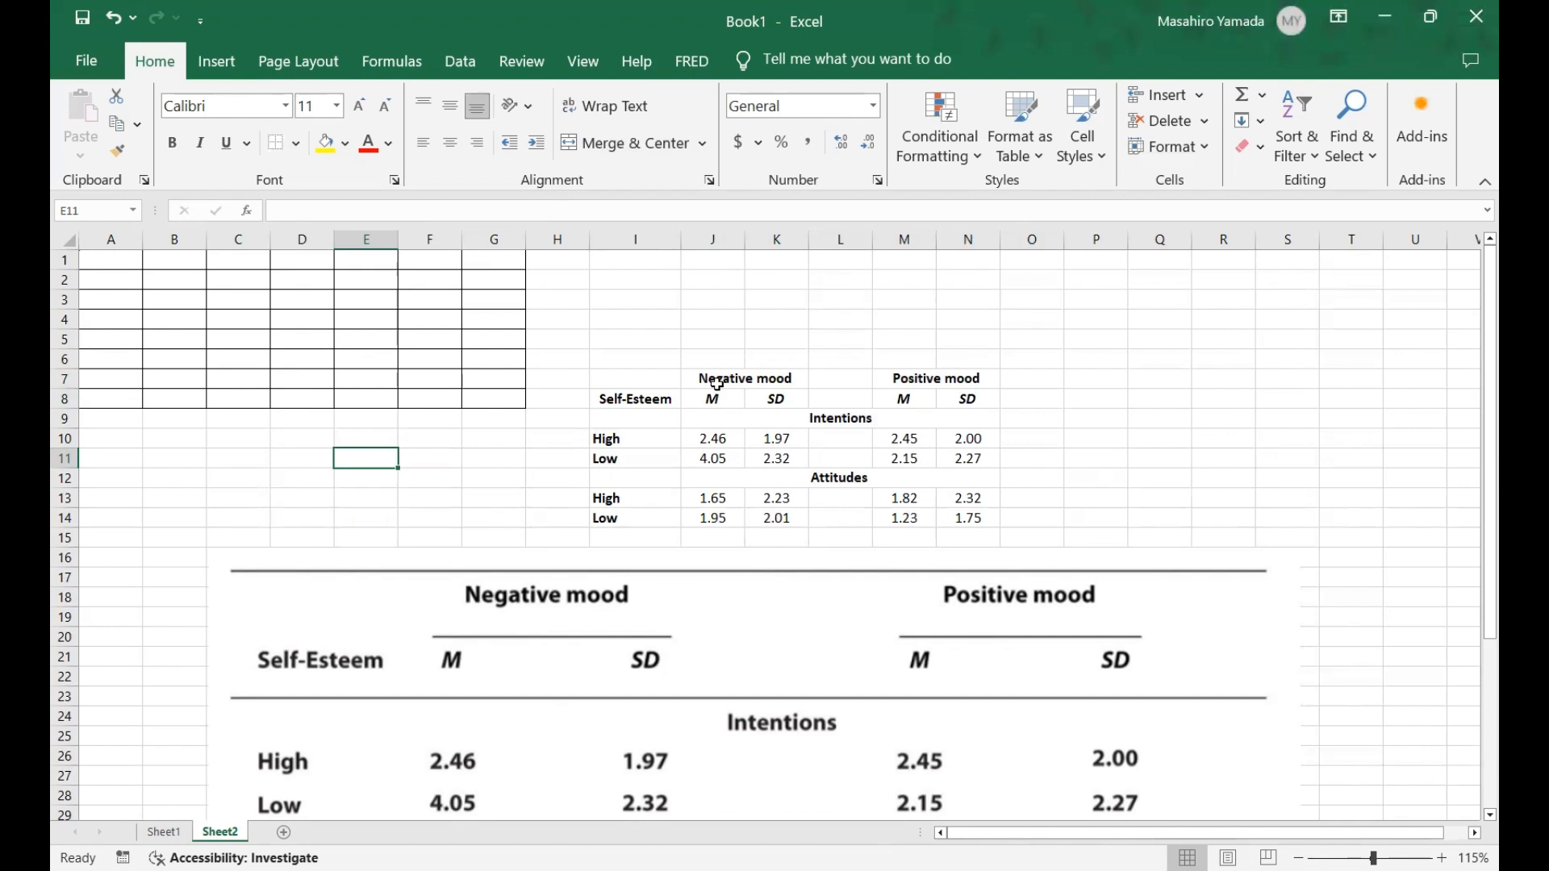
Add a bottom border under the Negative mood heading in J7:K7 and the Positive mood heading in M7:N7.
click(781, 381)
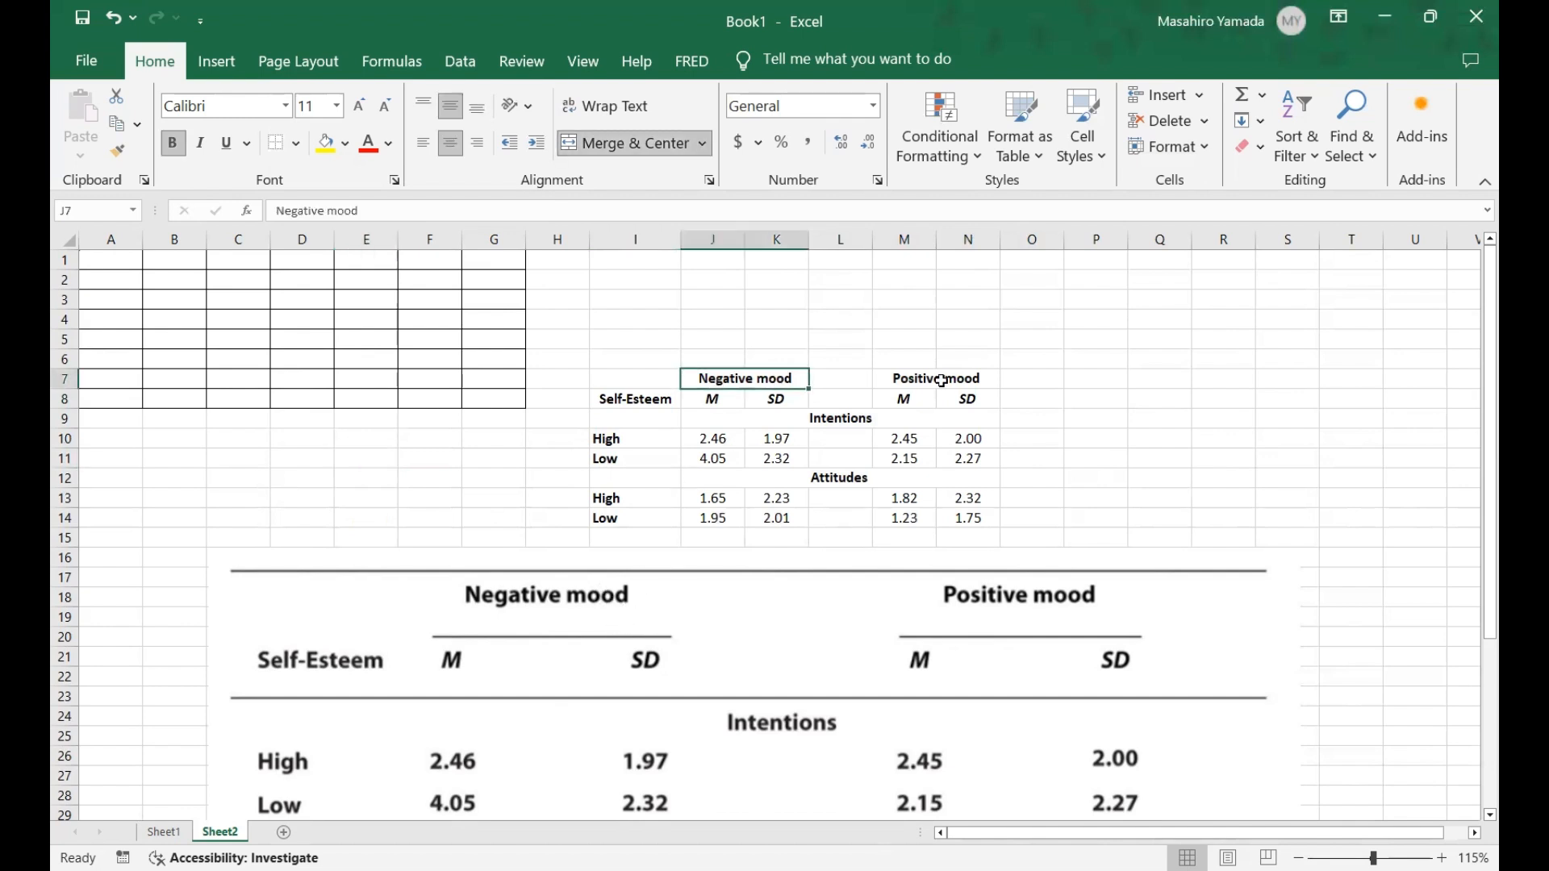
click(298, 146)
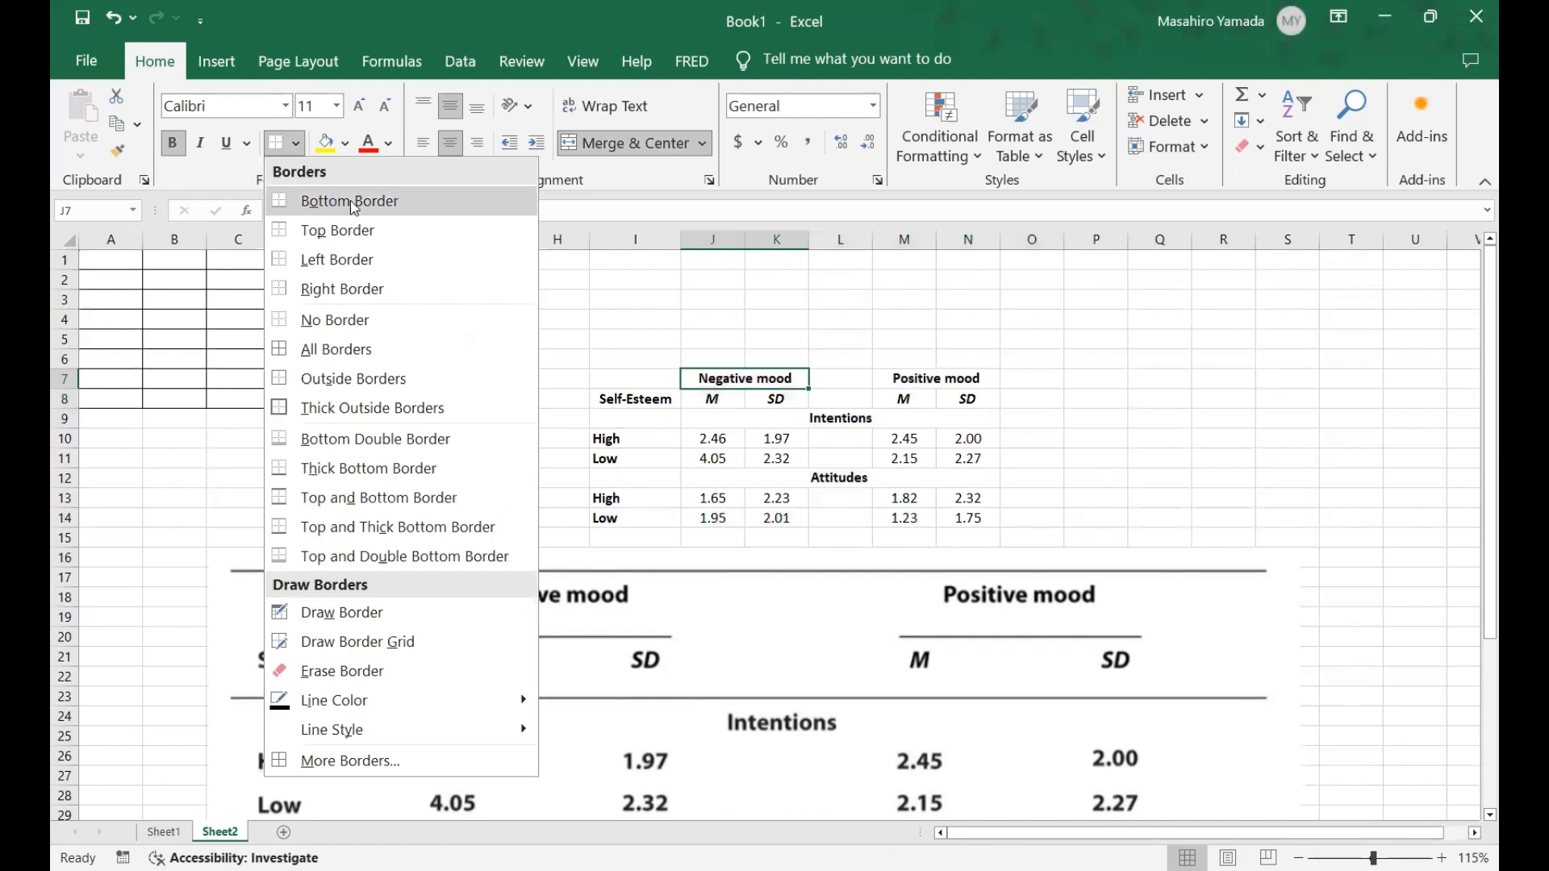
click(354, 201)
click(920, 379)
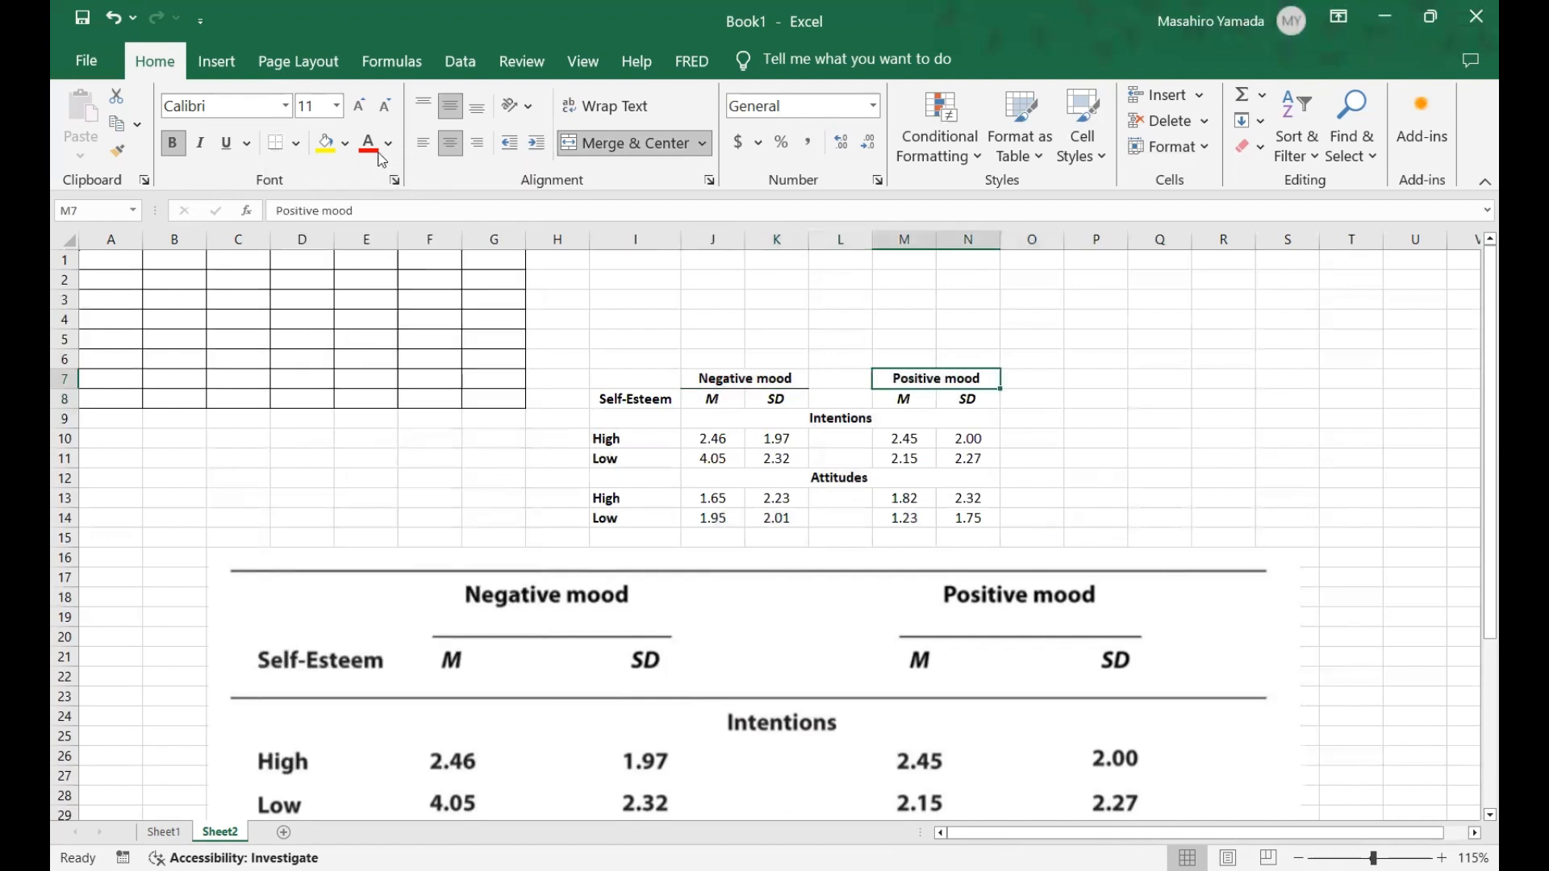
click(284, 145)
click(1263, 386)
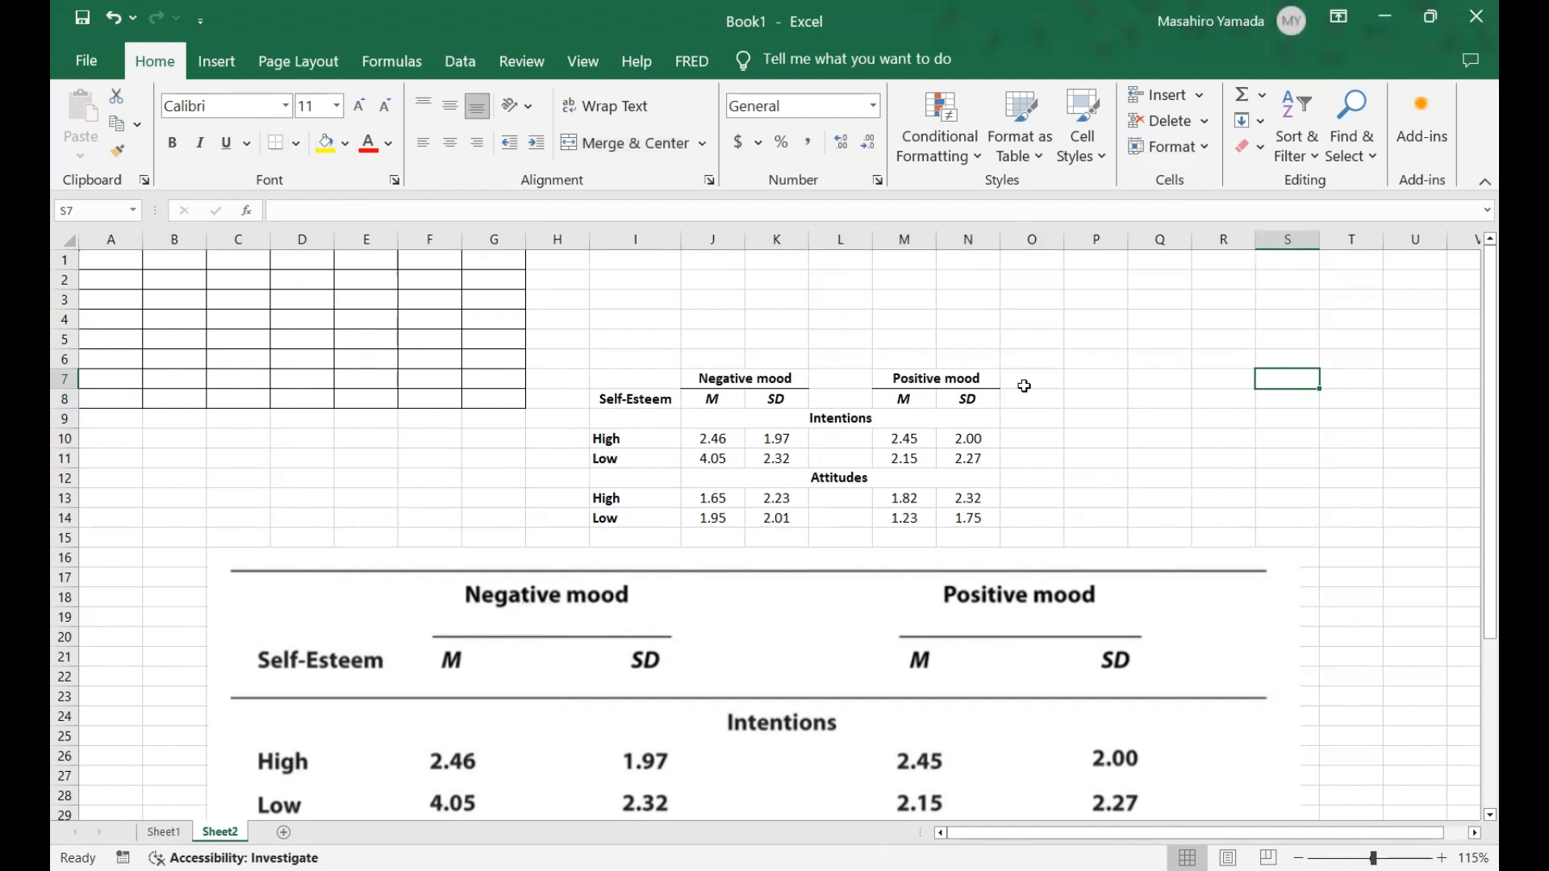
Add a top border across the table's first row, I7:O7.
drag(1041, 383, 612, 384)
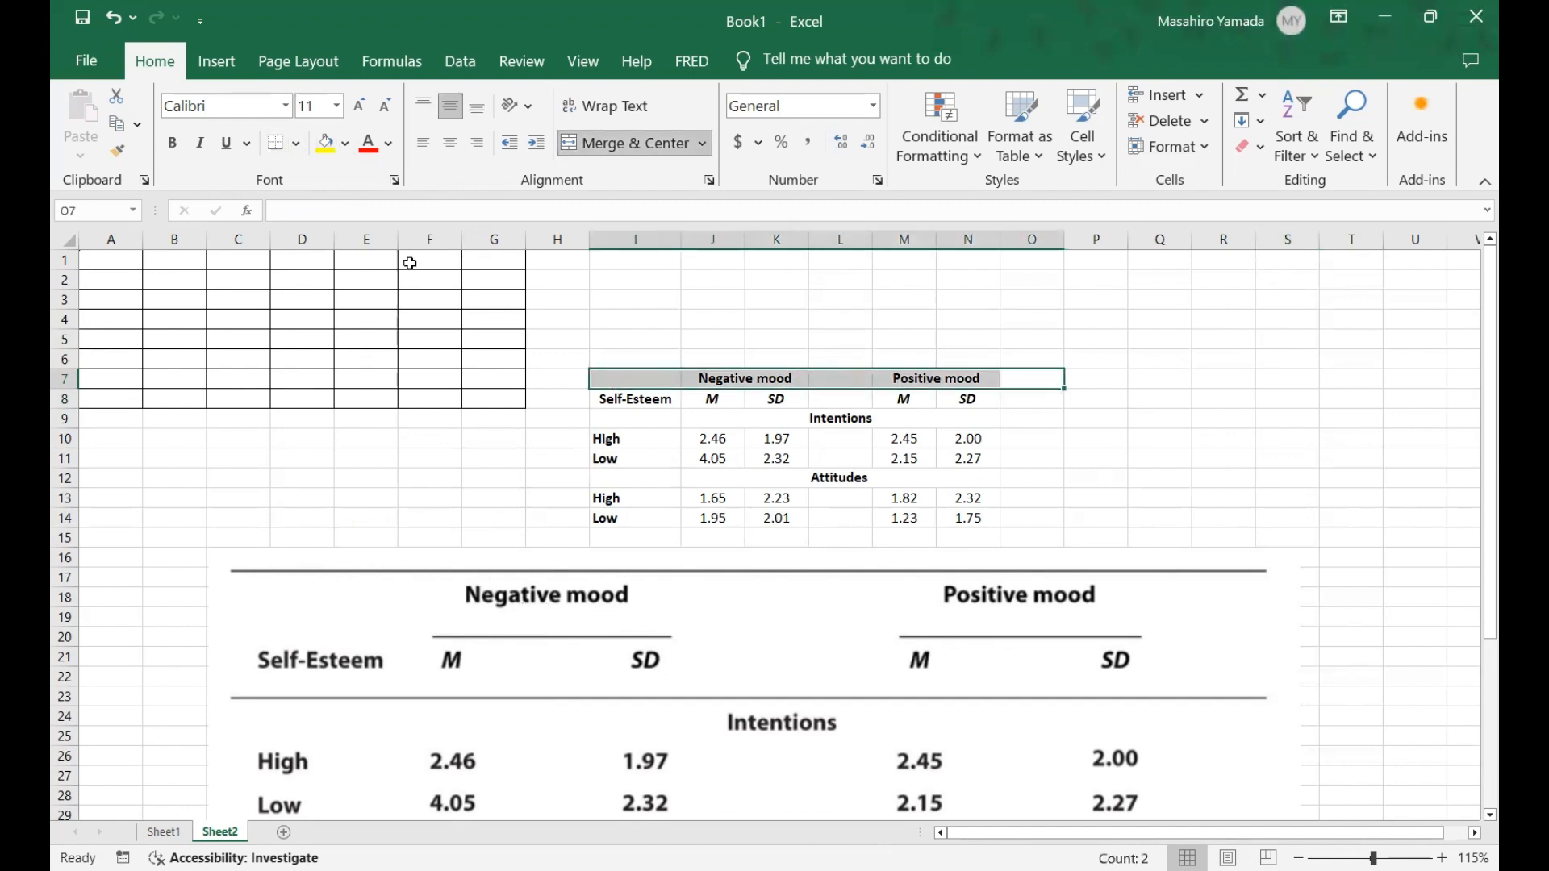
click(738, 556)
drag(1023, 383, 623, 377)
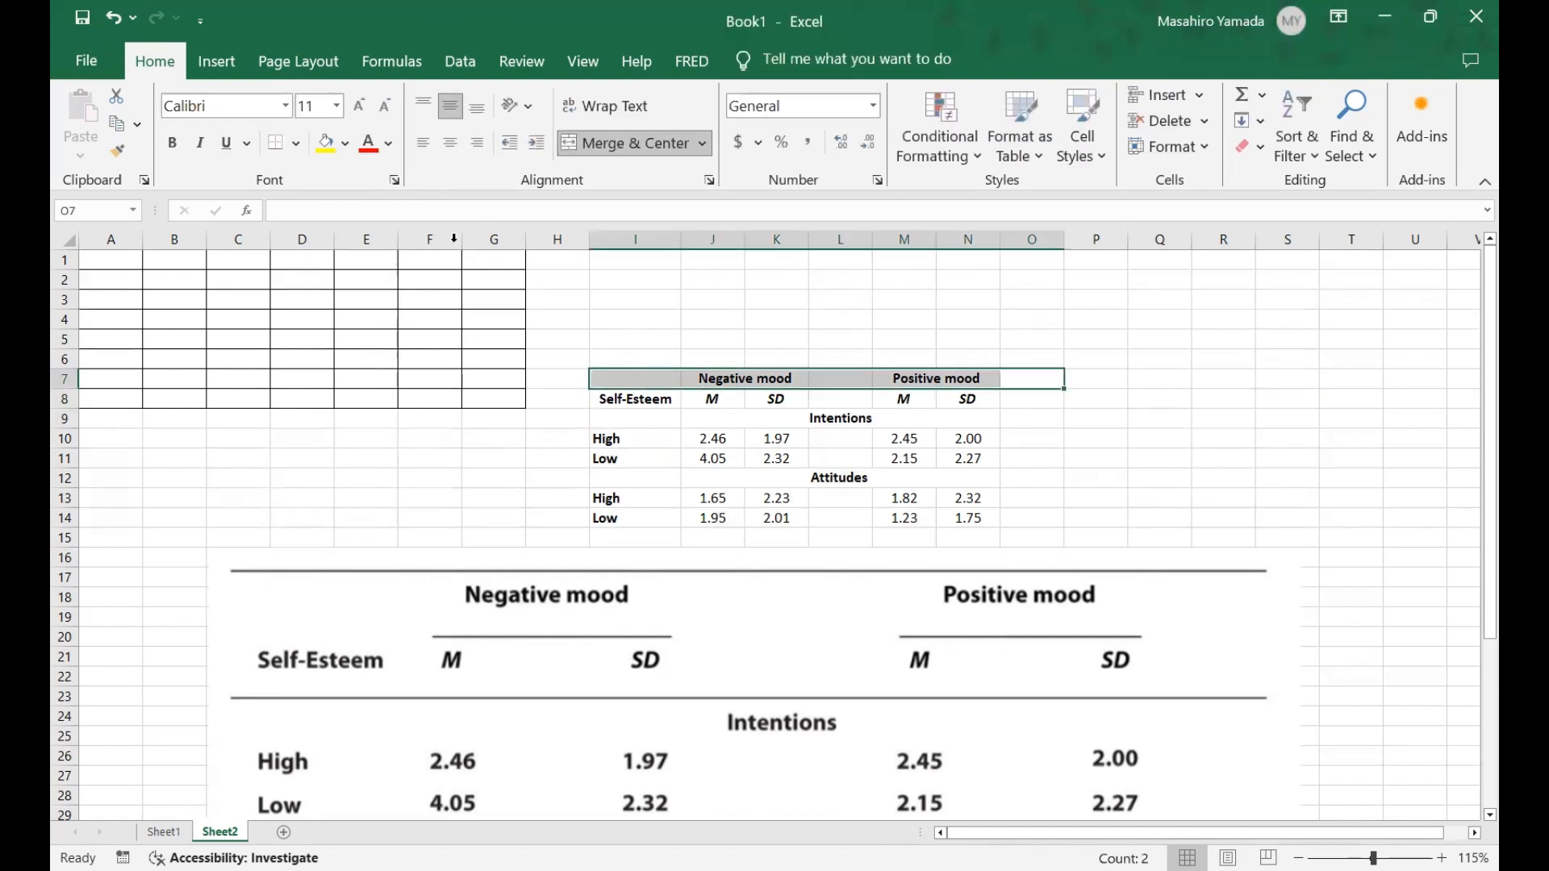
click(298, 144)
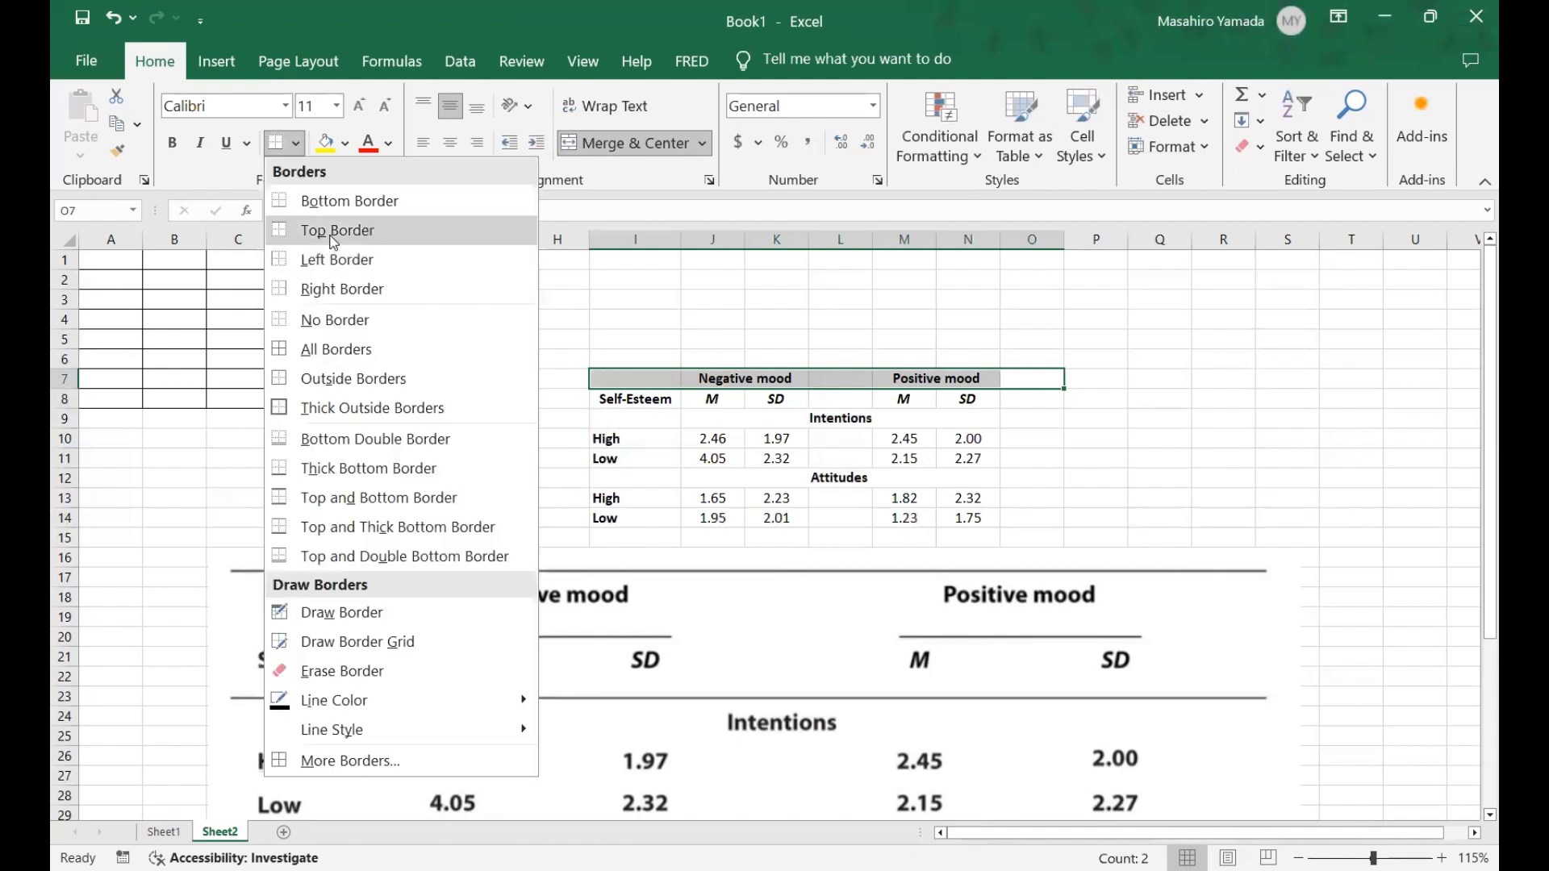
click(333, 234)
click(925, 518)
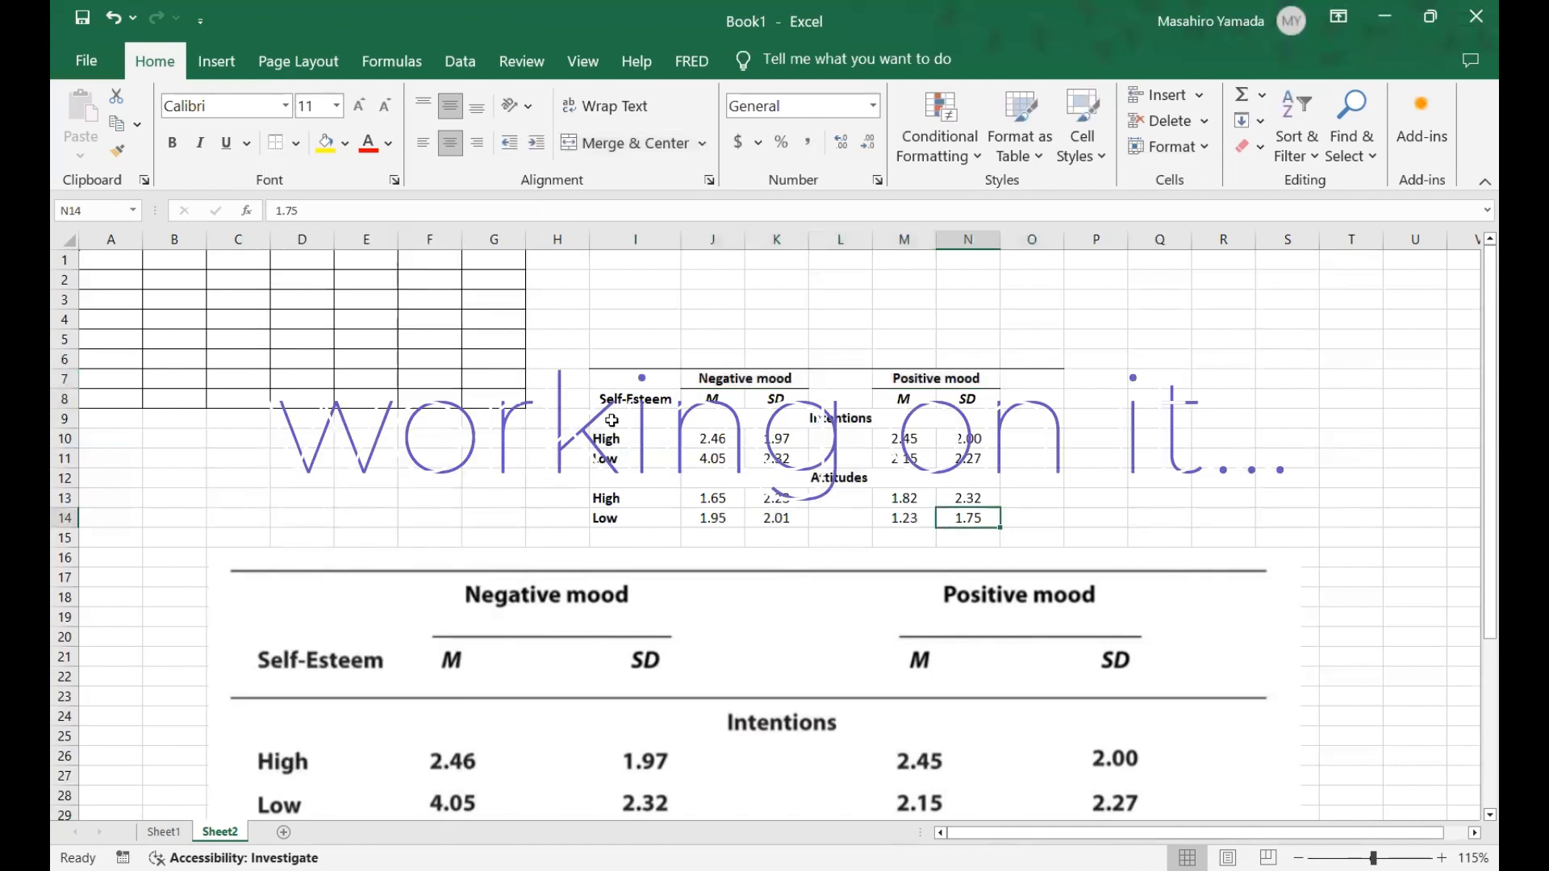
Add bottom borders across columns I to O under rows 8, 12 and 14 of the table.
drag(625, 398, 1036, 399)
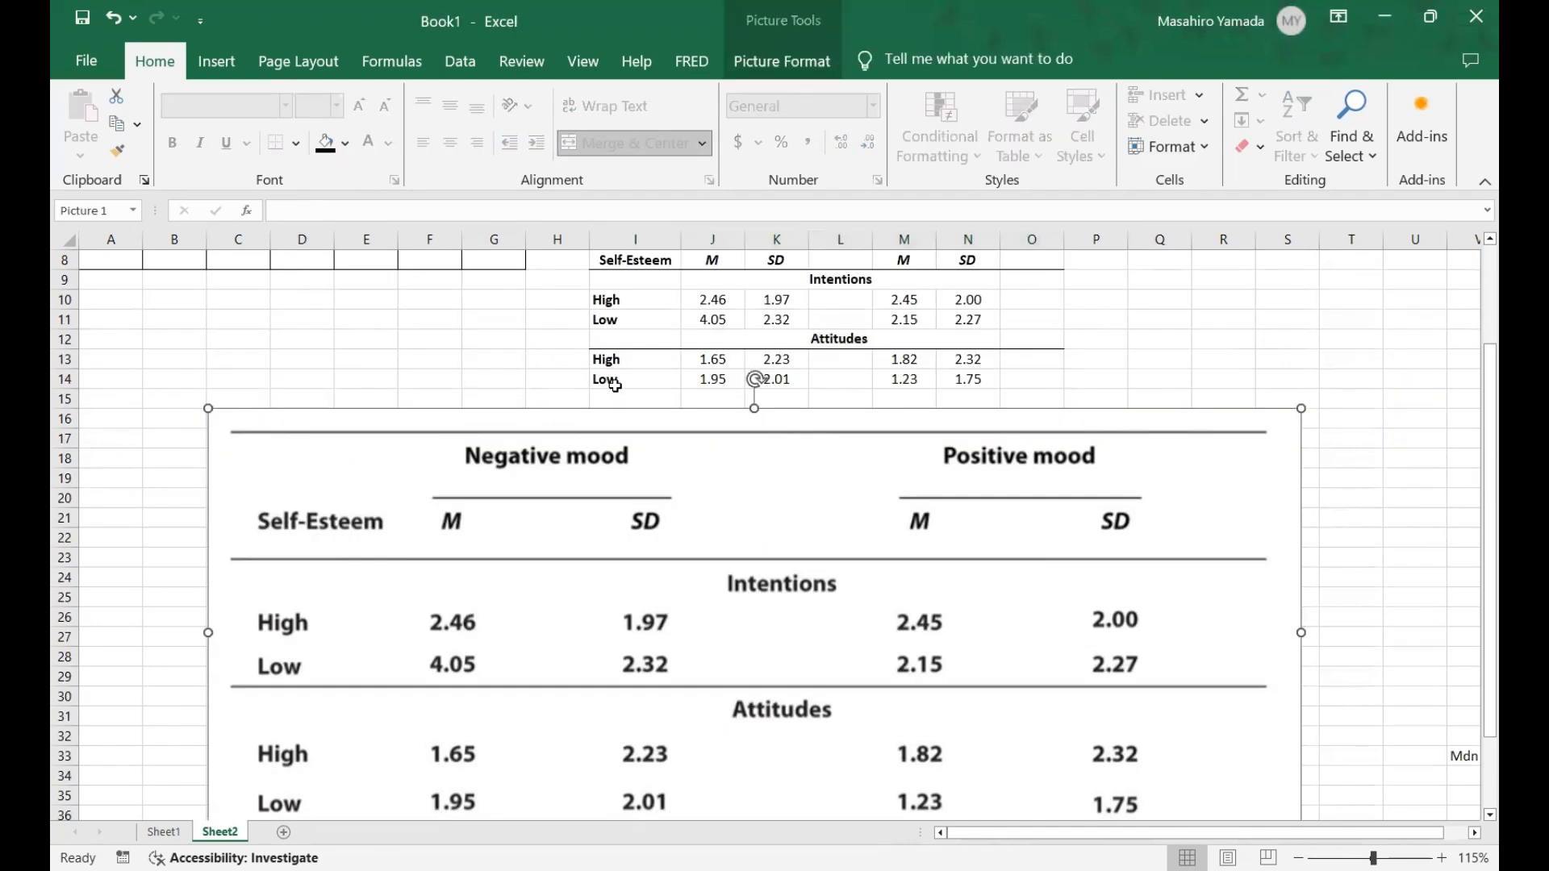
drag(614, 379, 1037, 379)
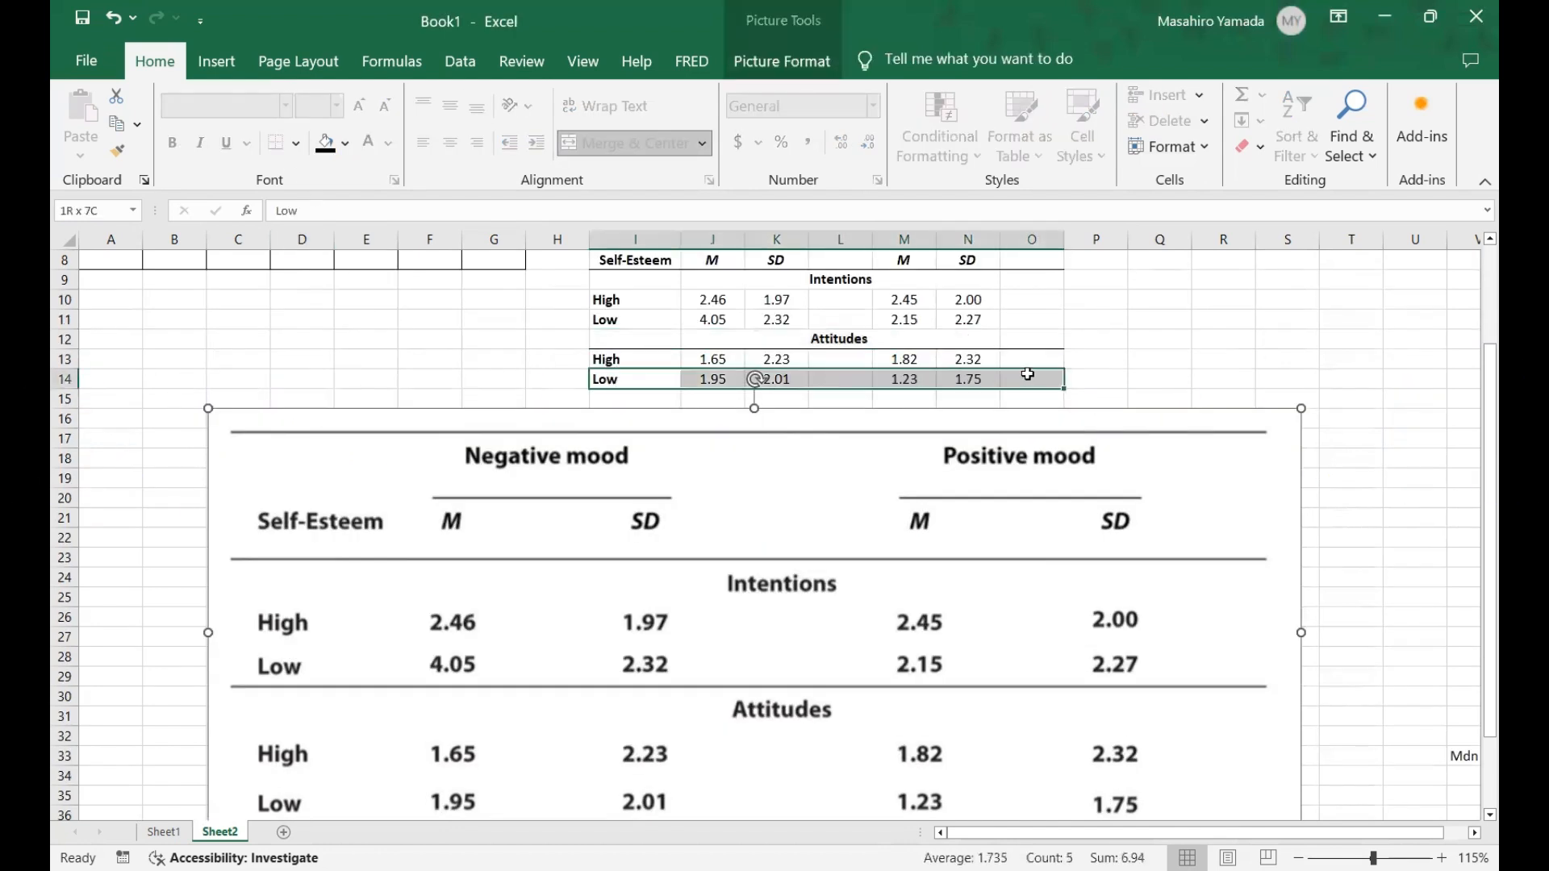
click(281, 145)
click(1123, 338)
Set the table I7:O14 to the Aptos font at size 12 and copy the range.
scroll(1186, 363, up, 2)
scroll(1186, 363, down, 4)
ctrl+scroll(1187, 364, down, 2)
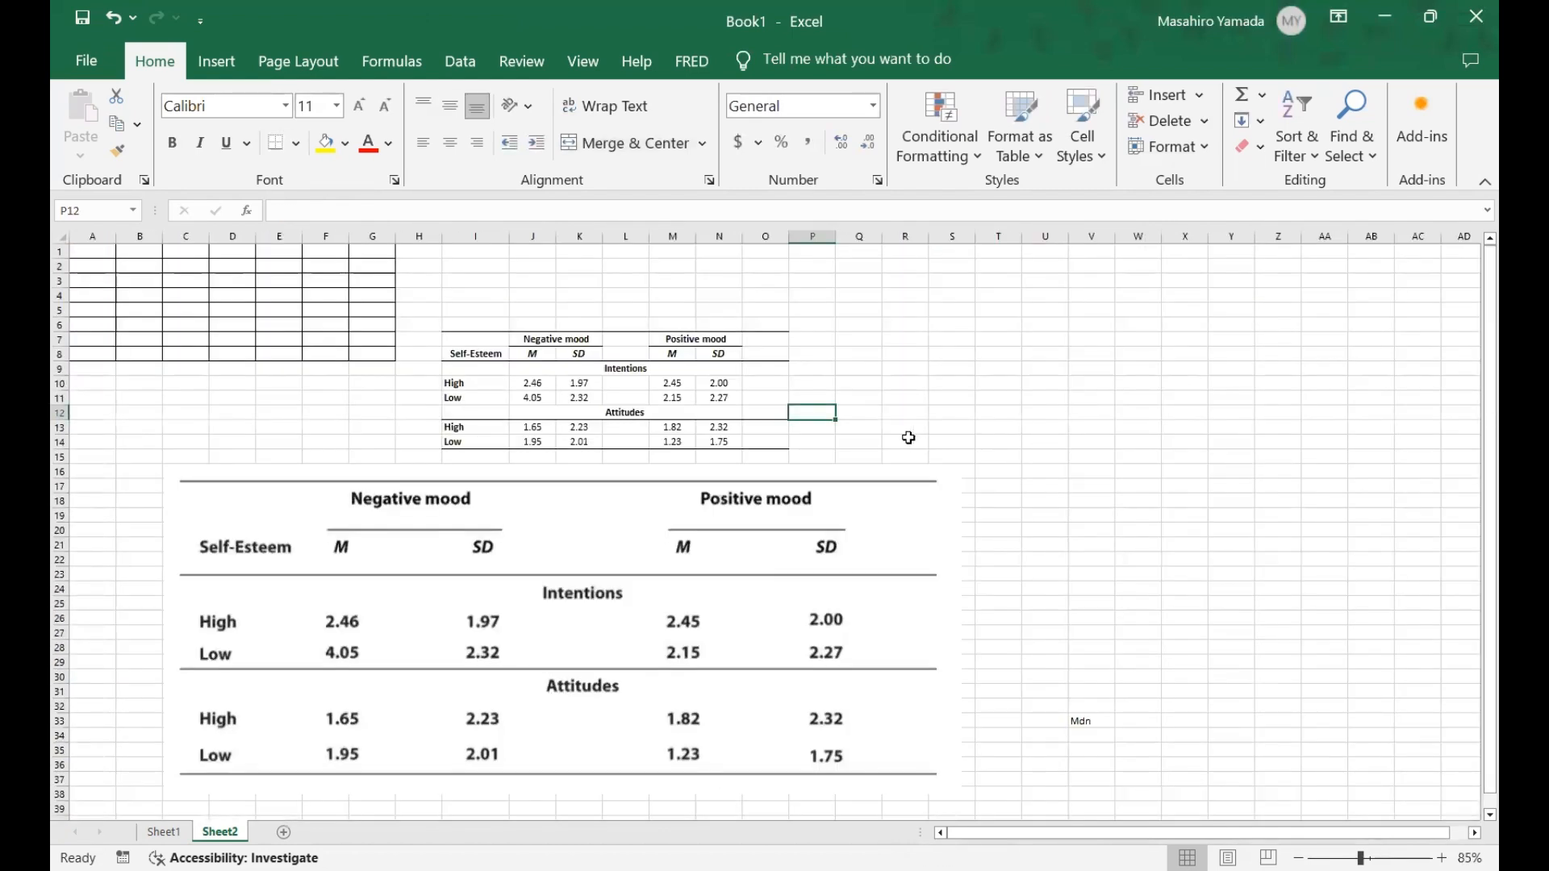
drag(478, 340, 753, 449)
click(877, 408)
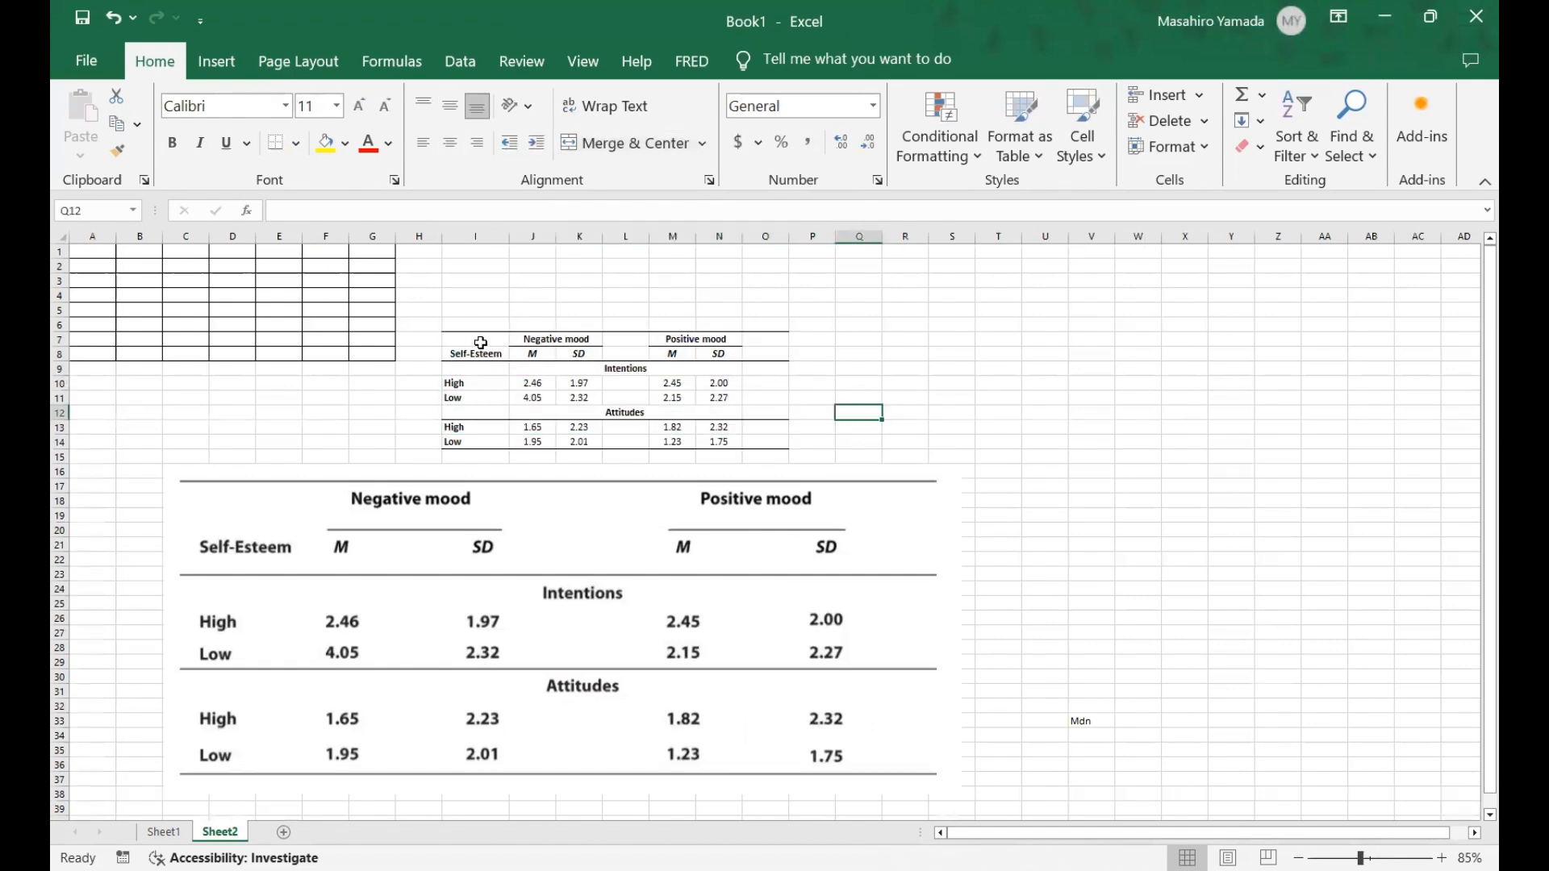
drag(481, 340, 752, 447)
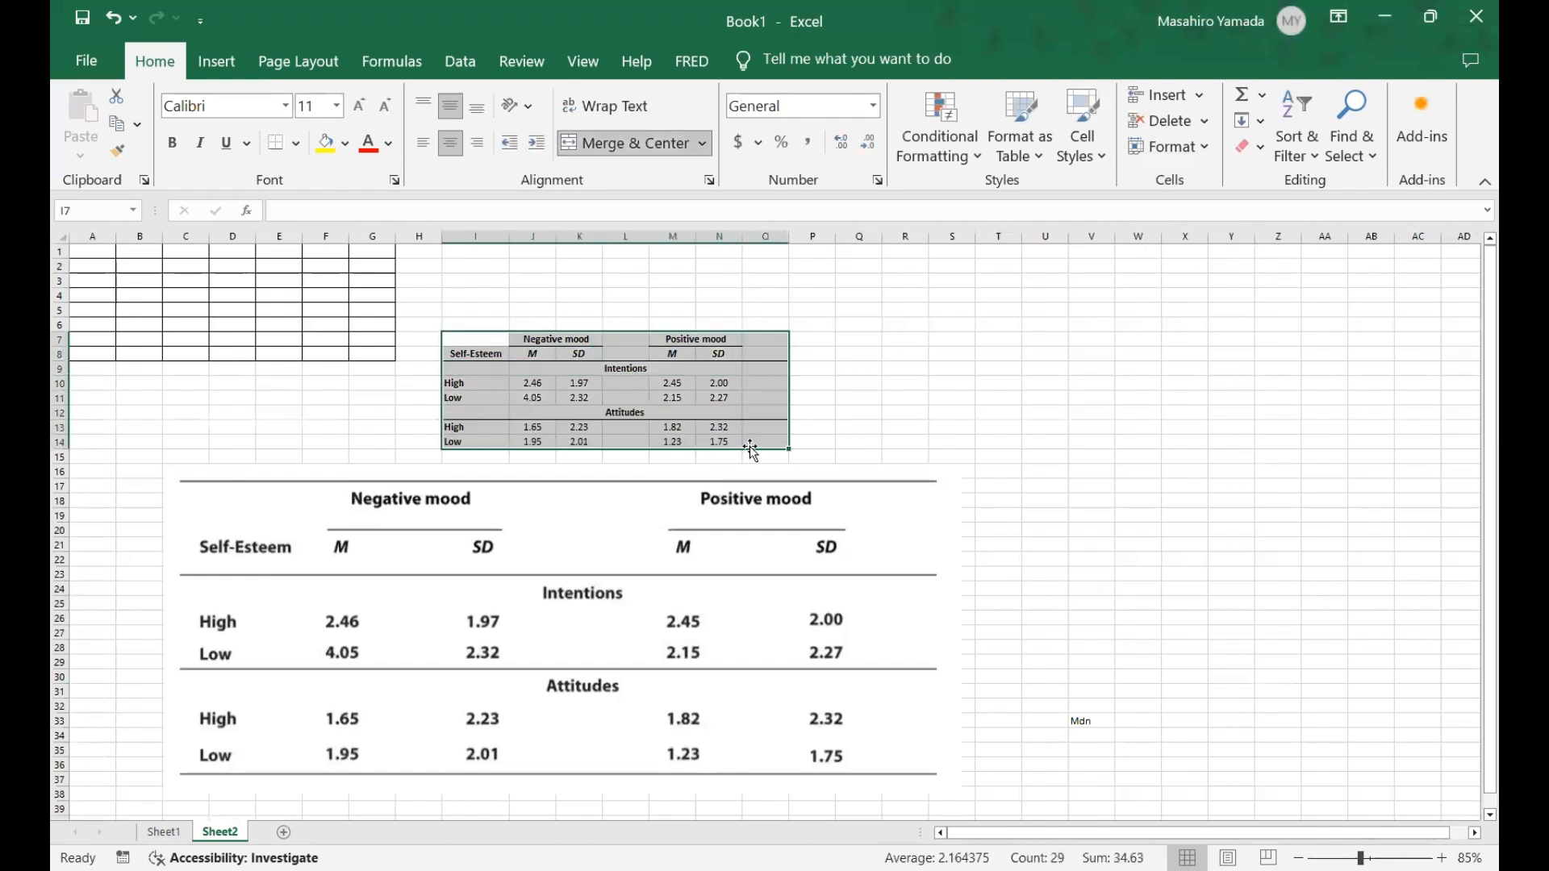
click(285, 113)
text(Aptos)
key(Return)
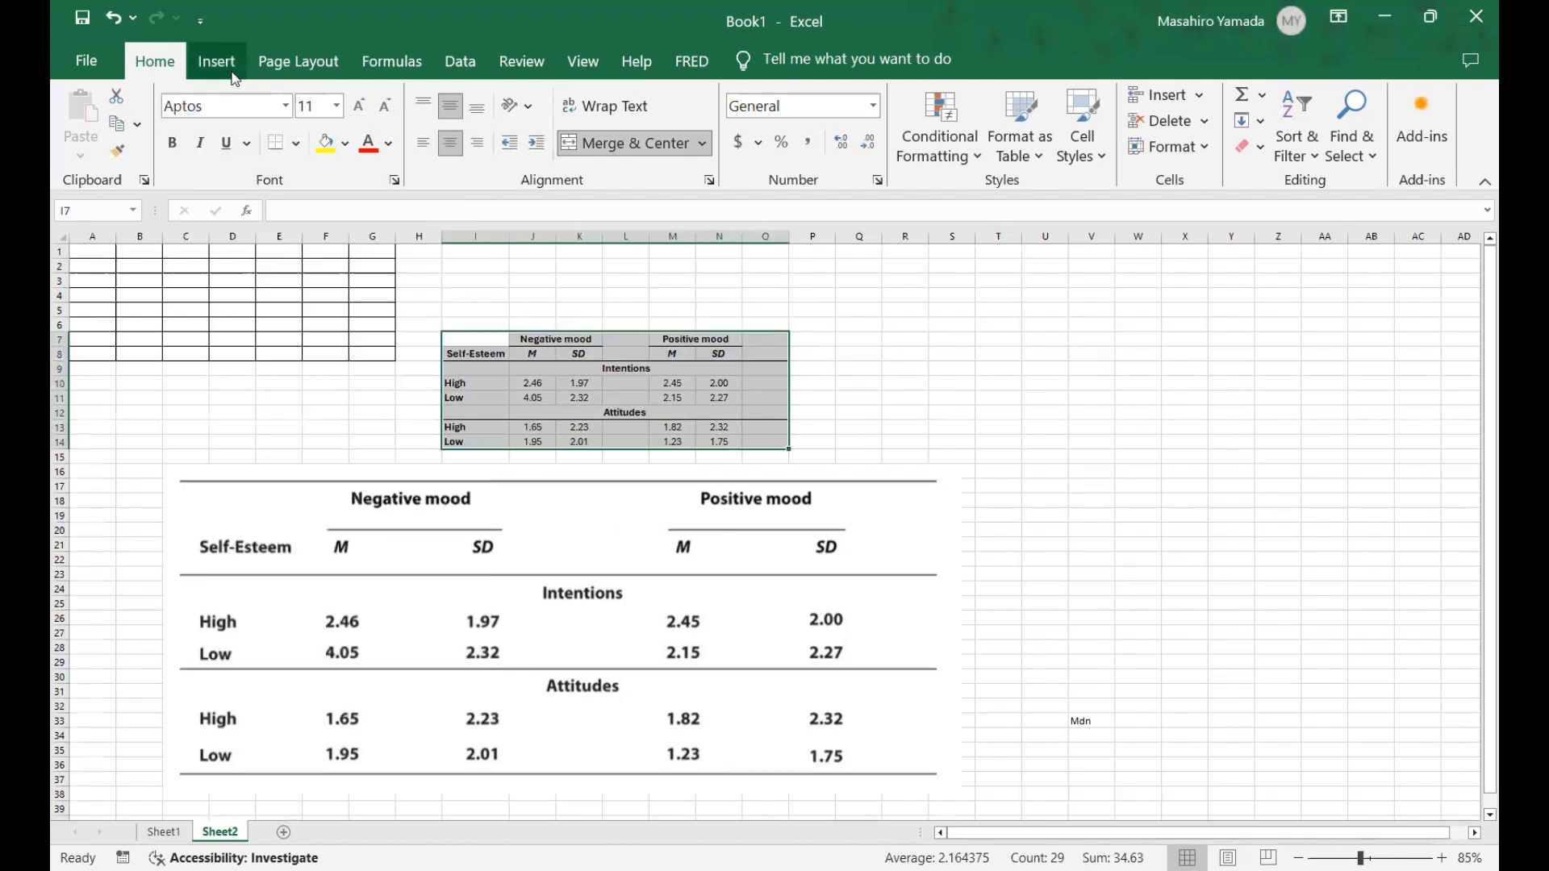
click(359, 106)
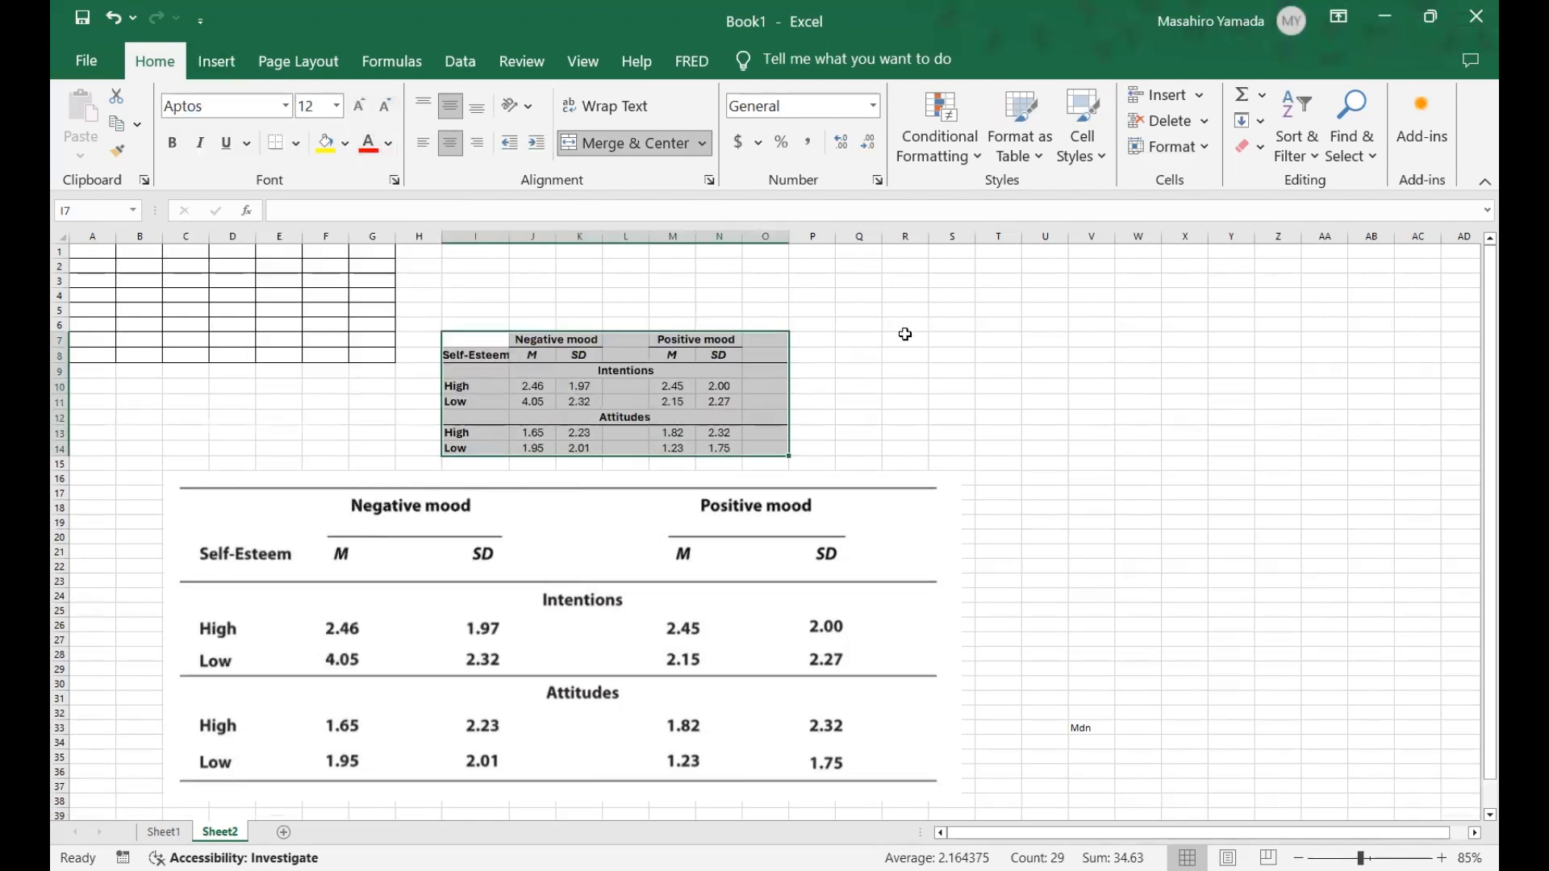
click(904, 339)
drag(484, 341, 782, 451)
key(ctrl+c)
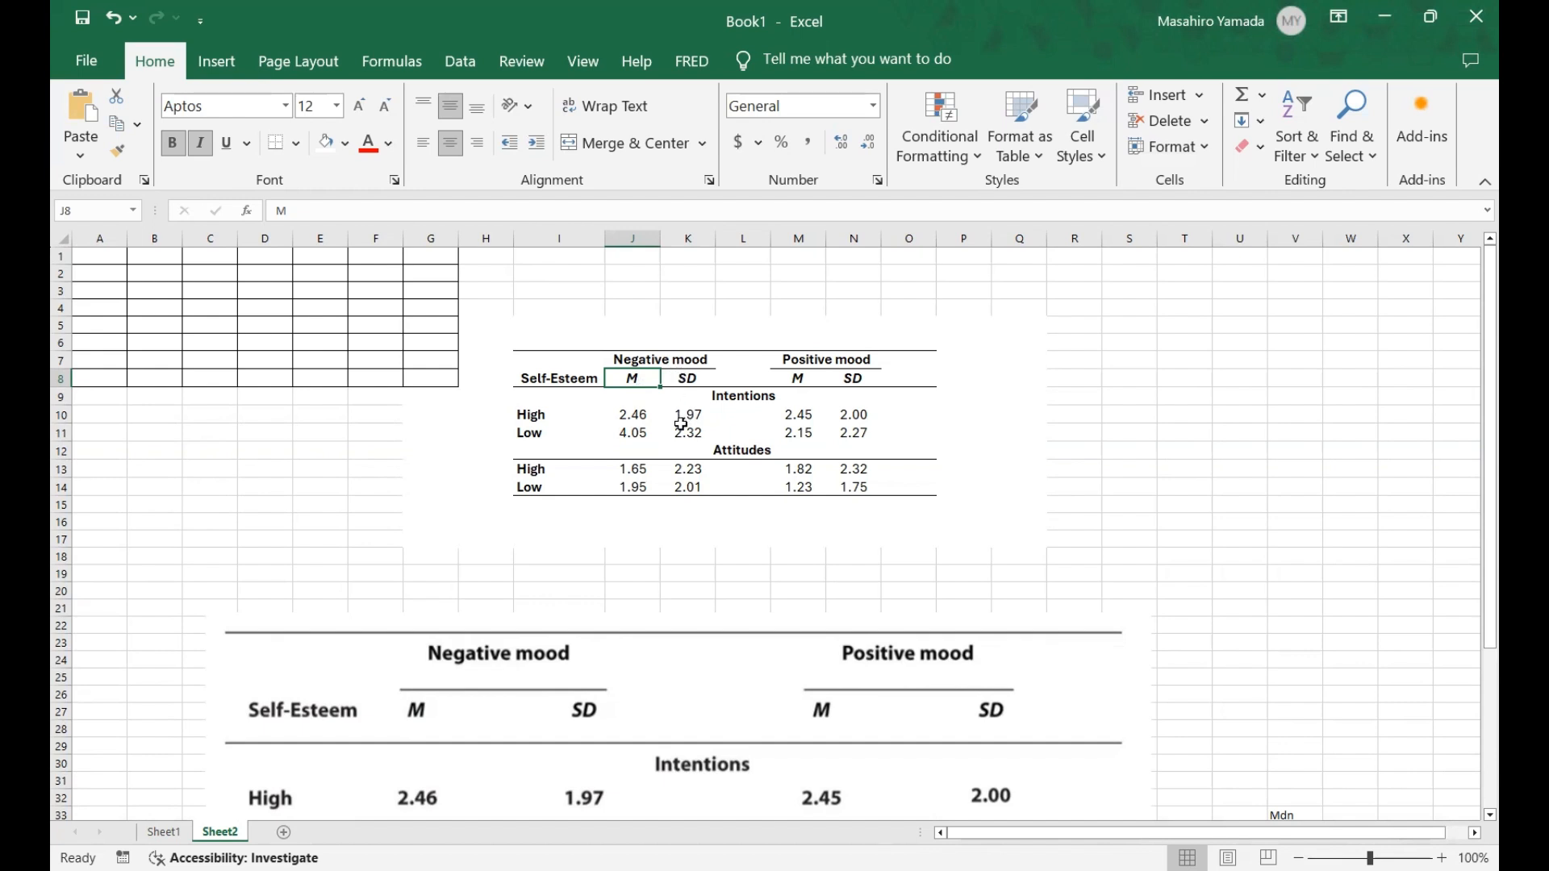
Change the Negative mood subheadings to M (SD) in J8 and Mds in K8.
double_click(647, 379)
text((SD))
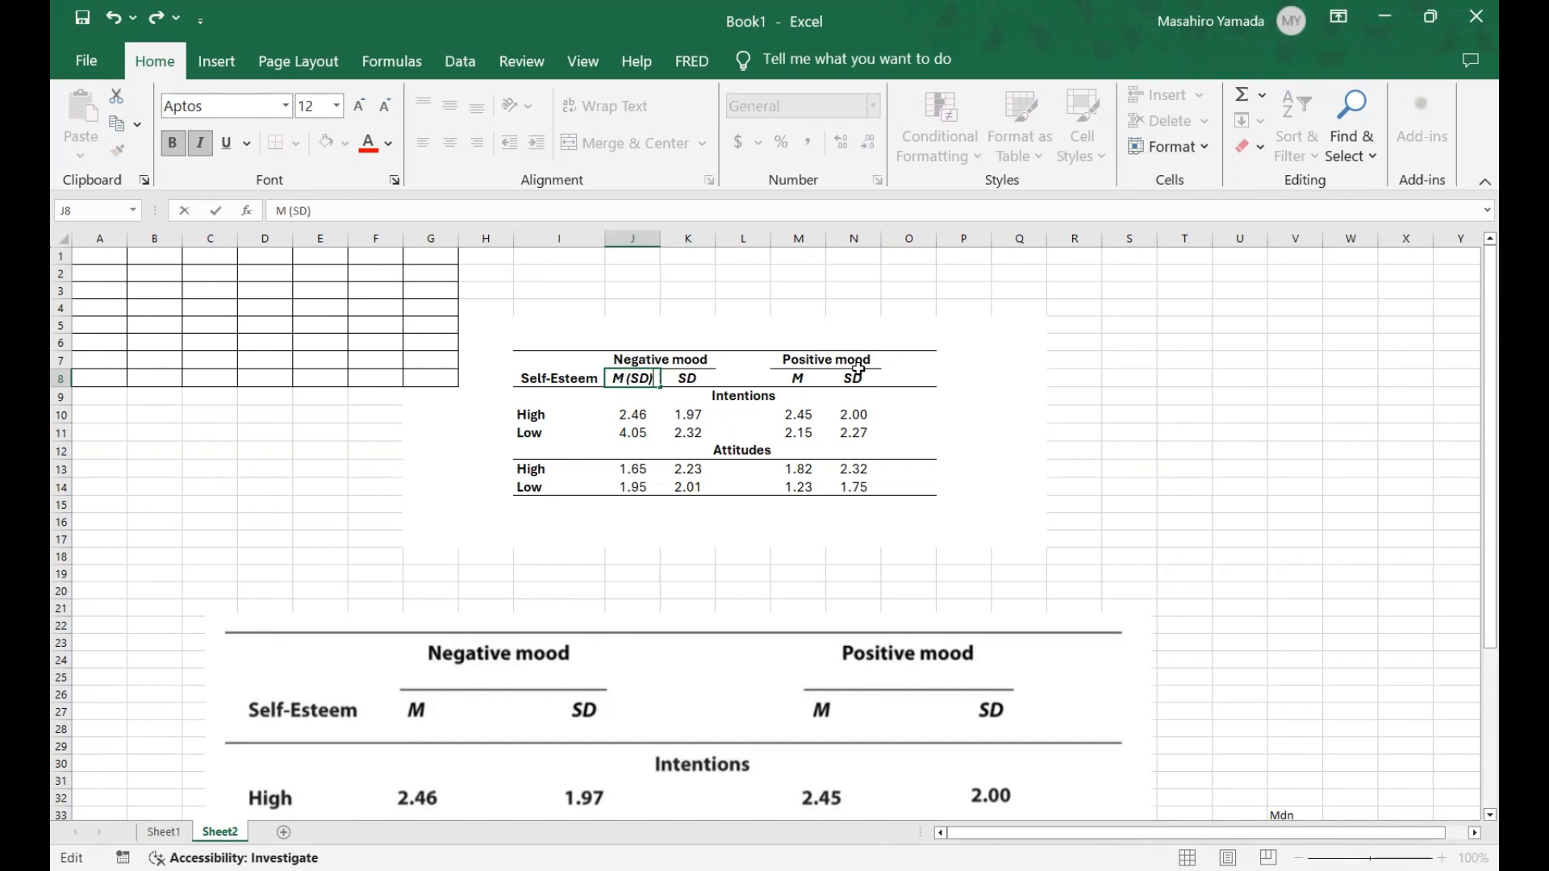
click(697, 383)
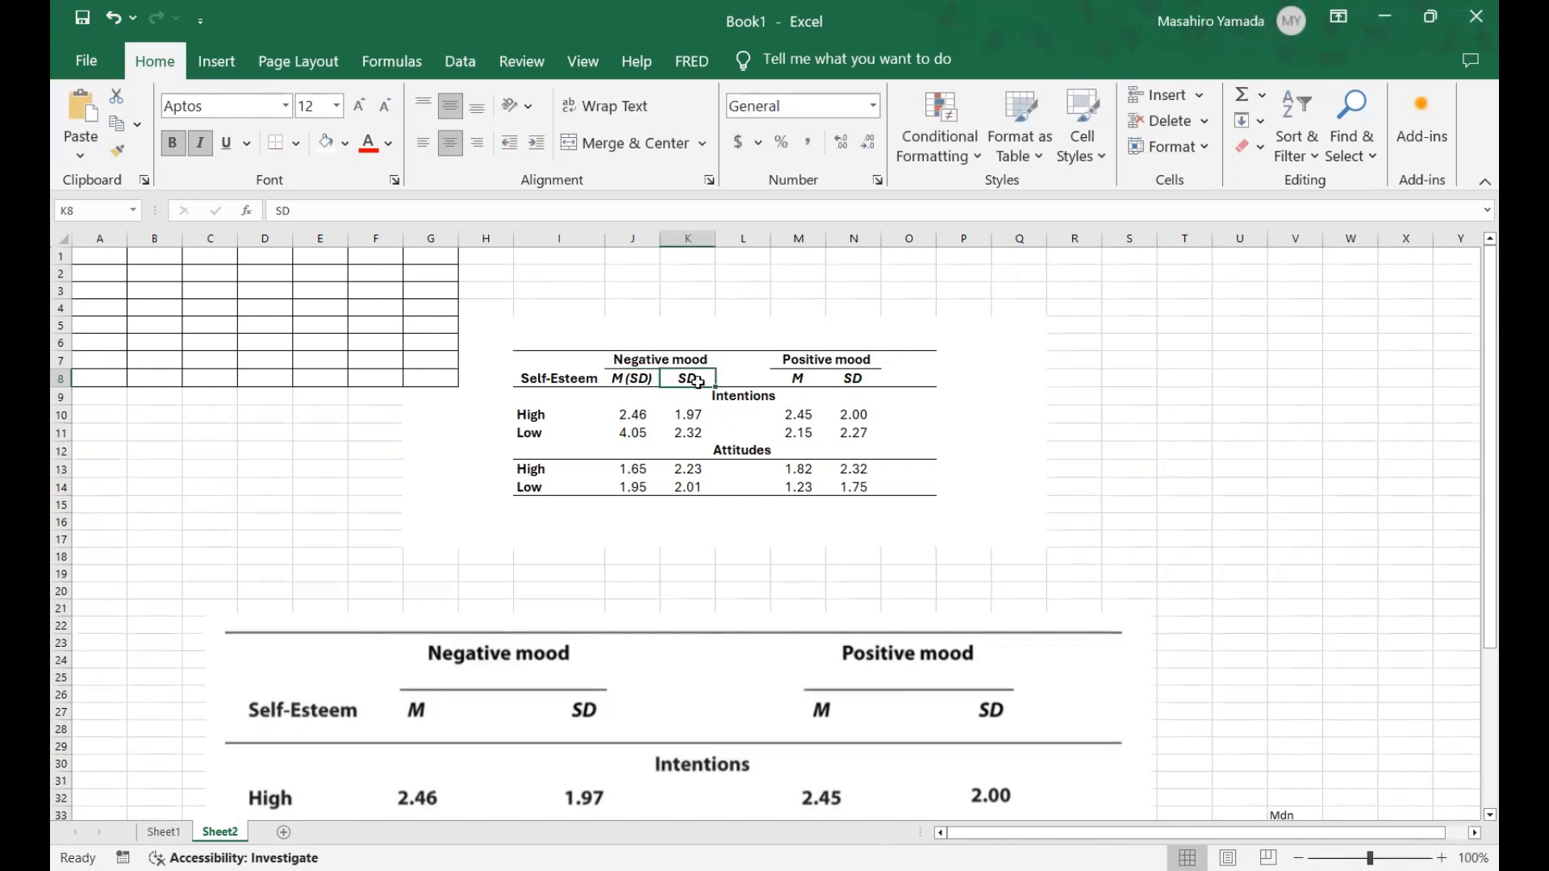
text(Mds)
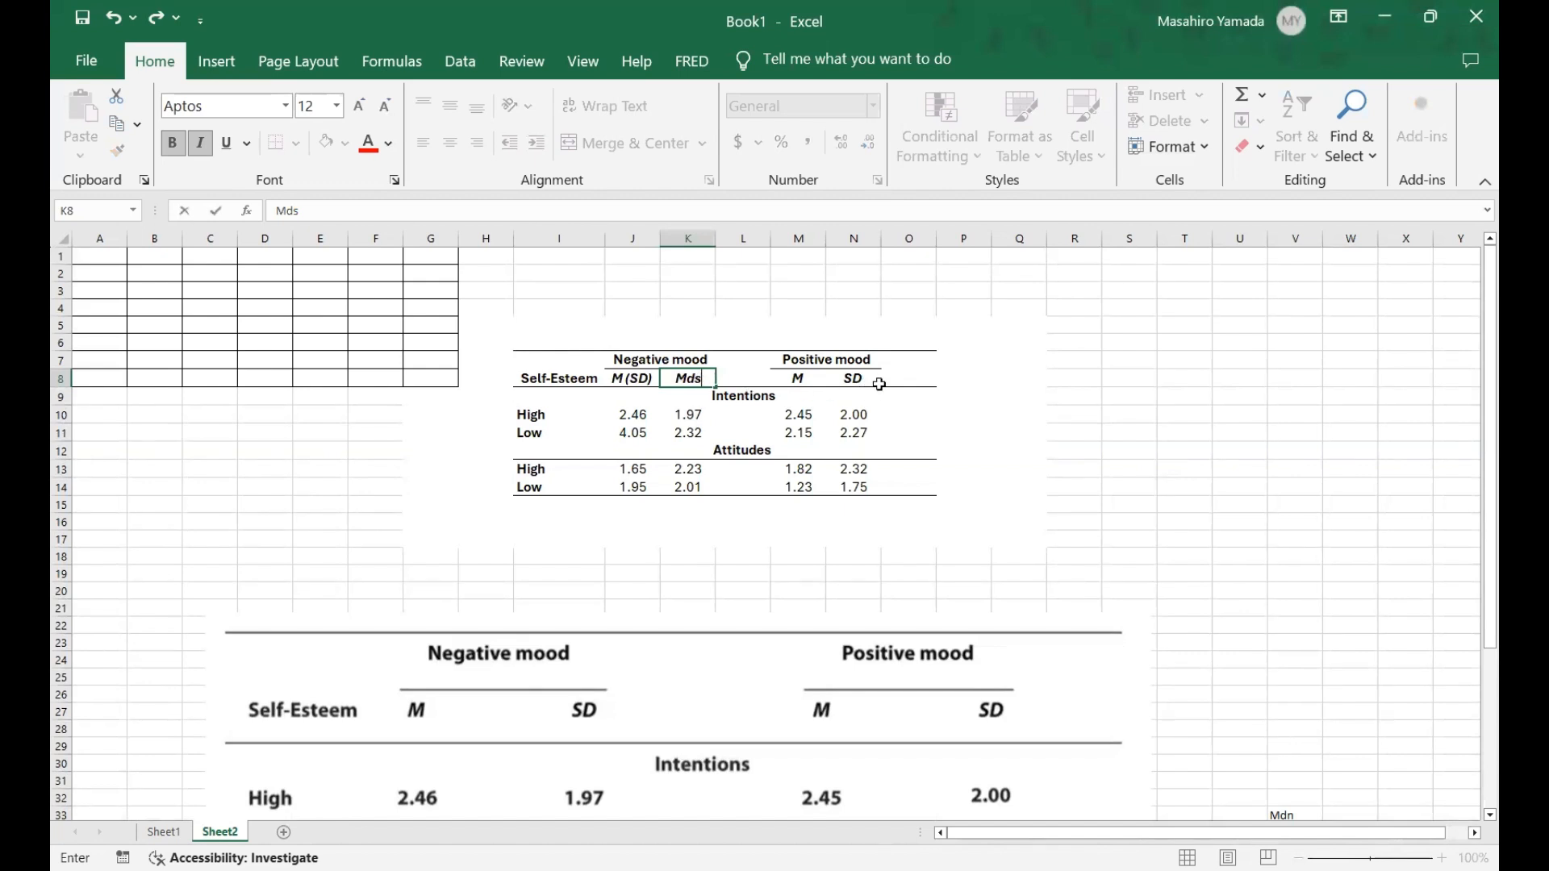
click(726, 431)
Copy the Mds subheading from K8 into N8 under Positive mood.
click(691, 383)
key(ctrl+c)
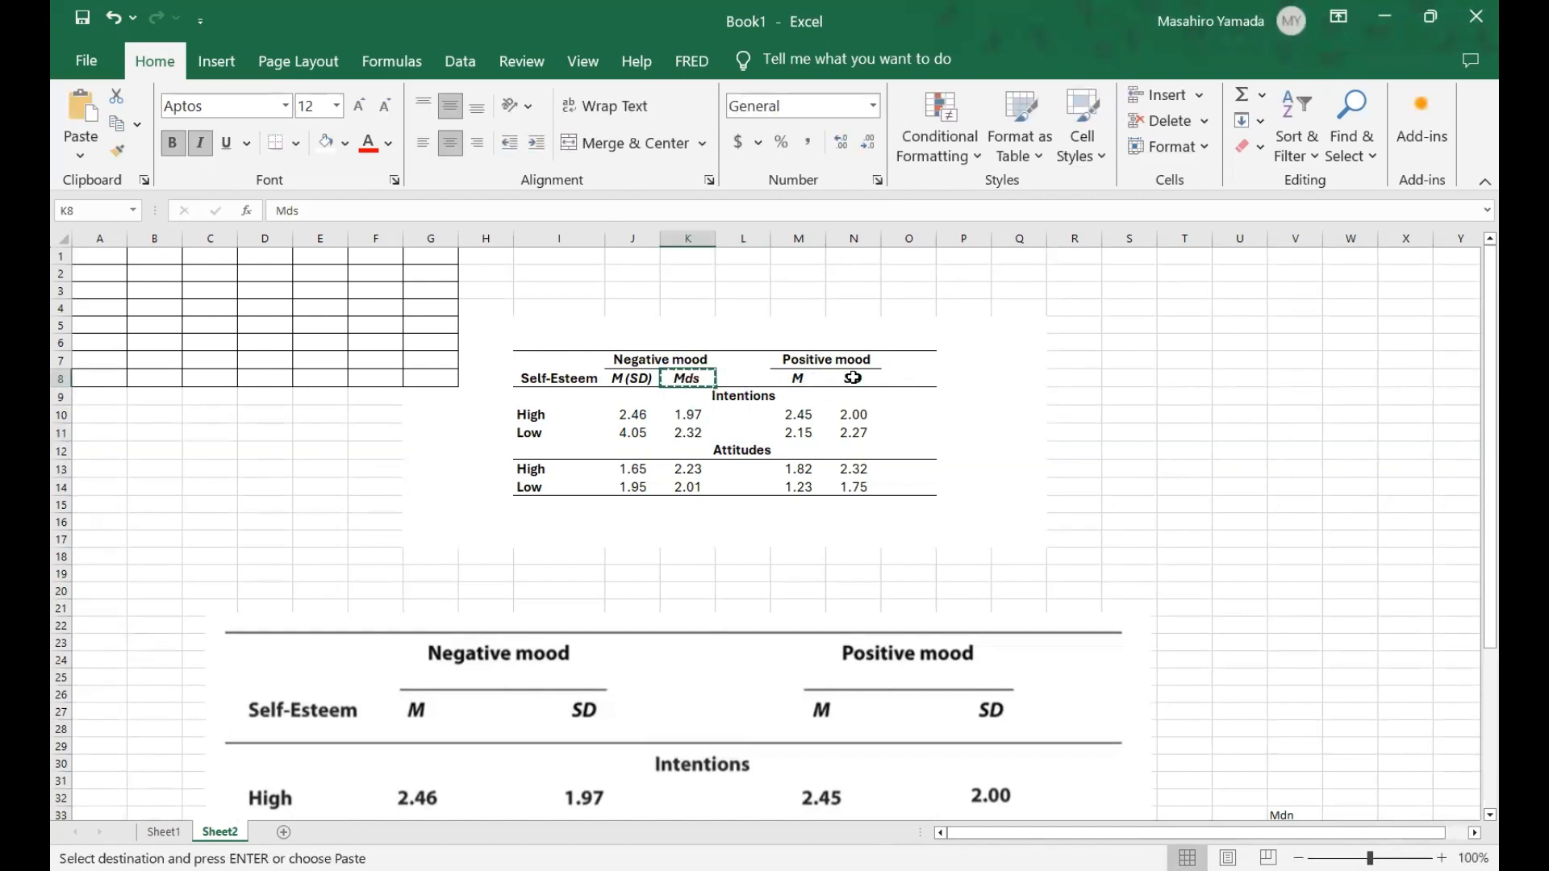
click(852, 378)
key(ctrl+v)
key(Escape)
click(854, 469)
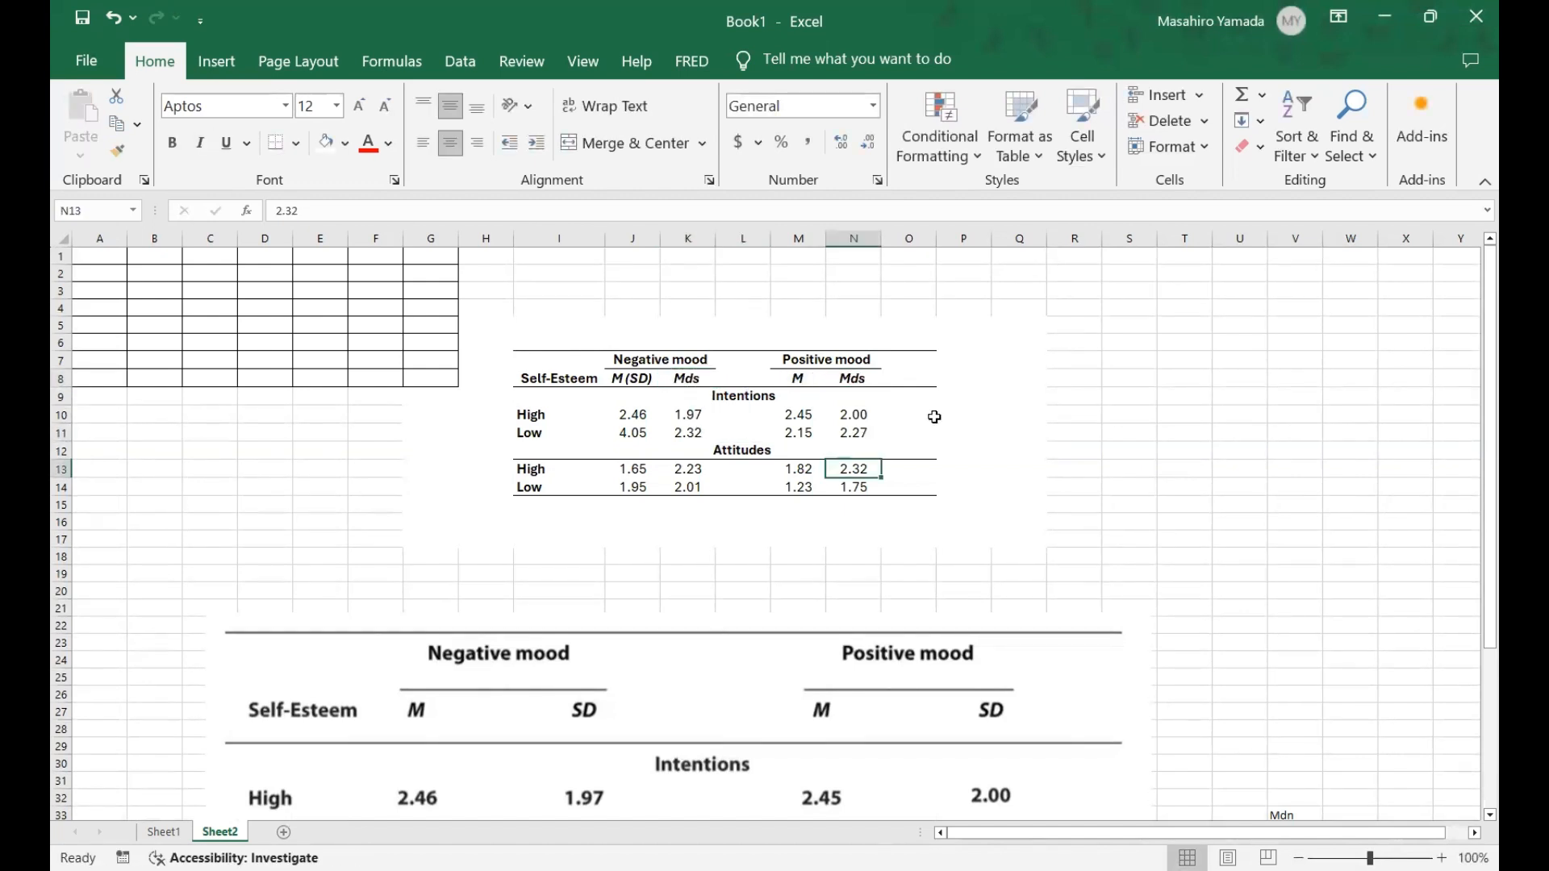
click(654, 416)
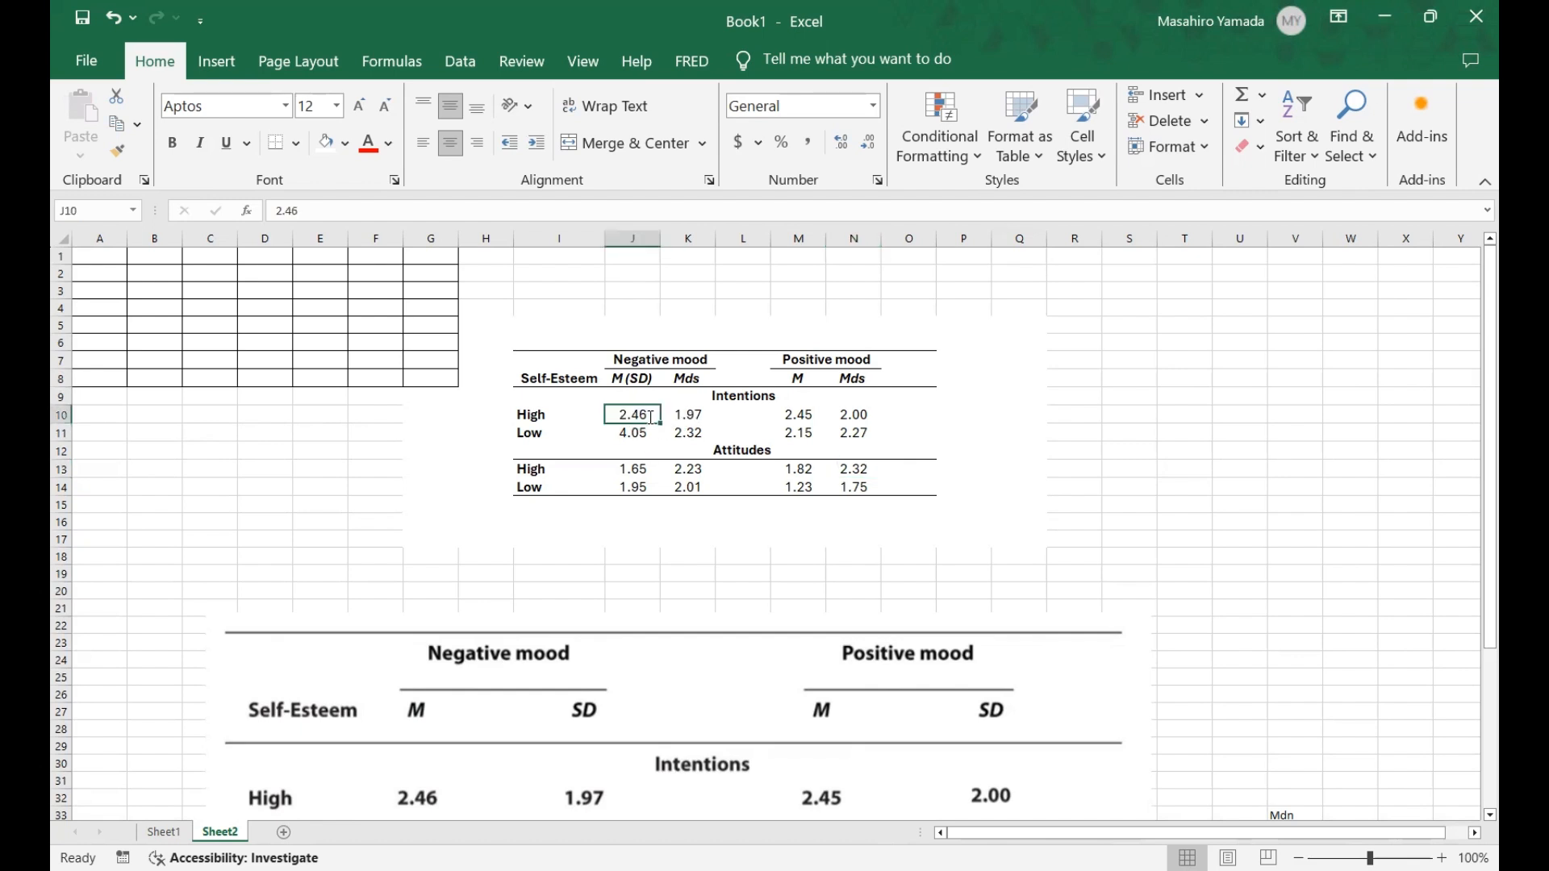
double_click(653, 417)
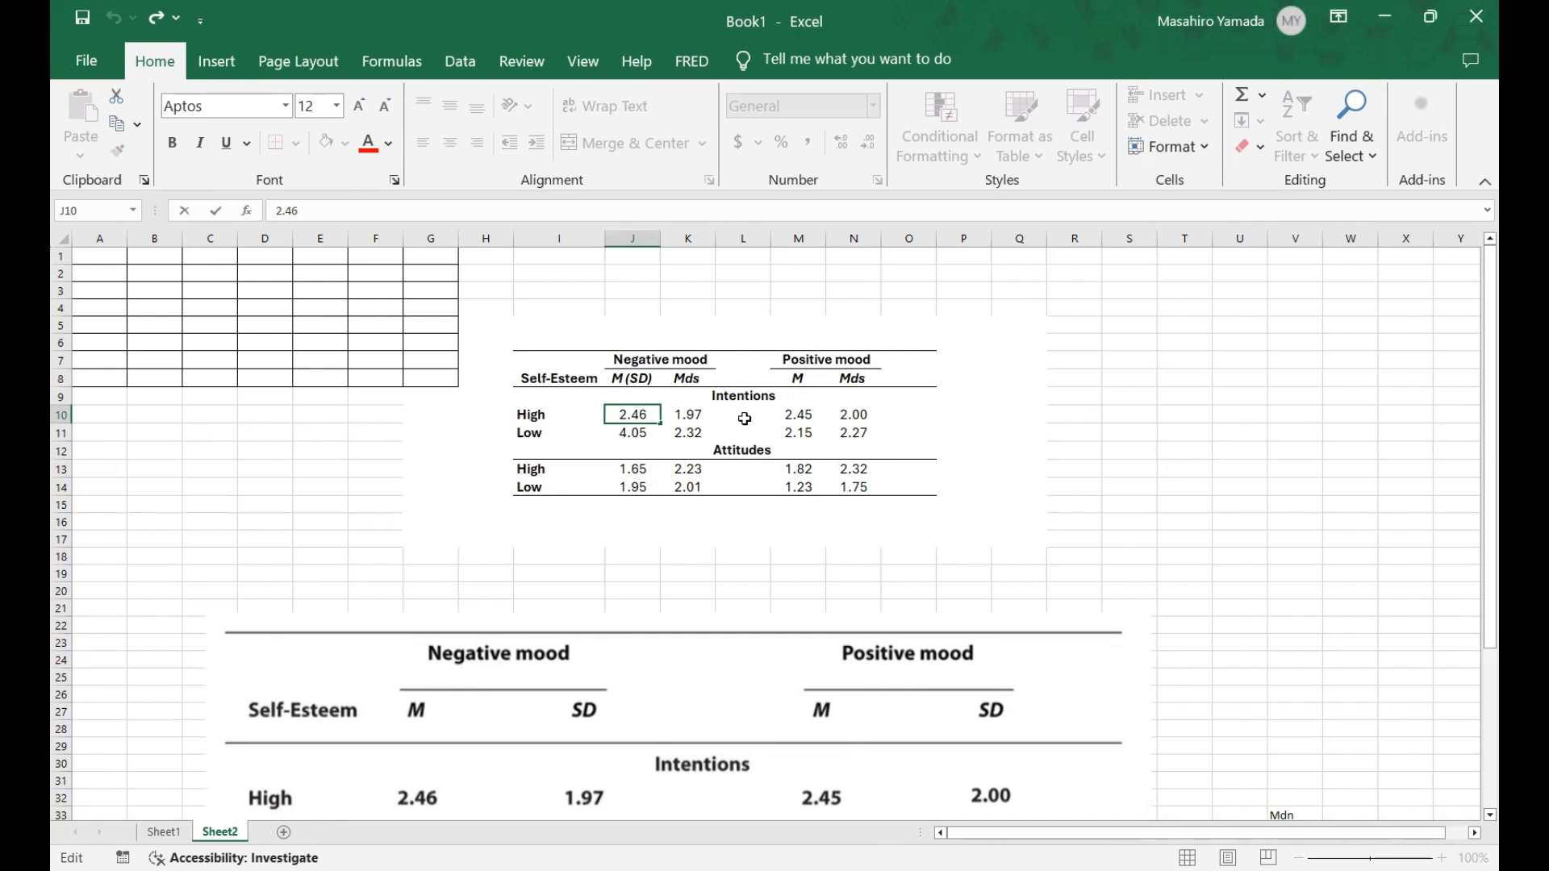
key(Return)
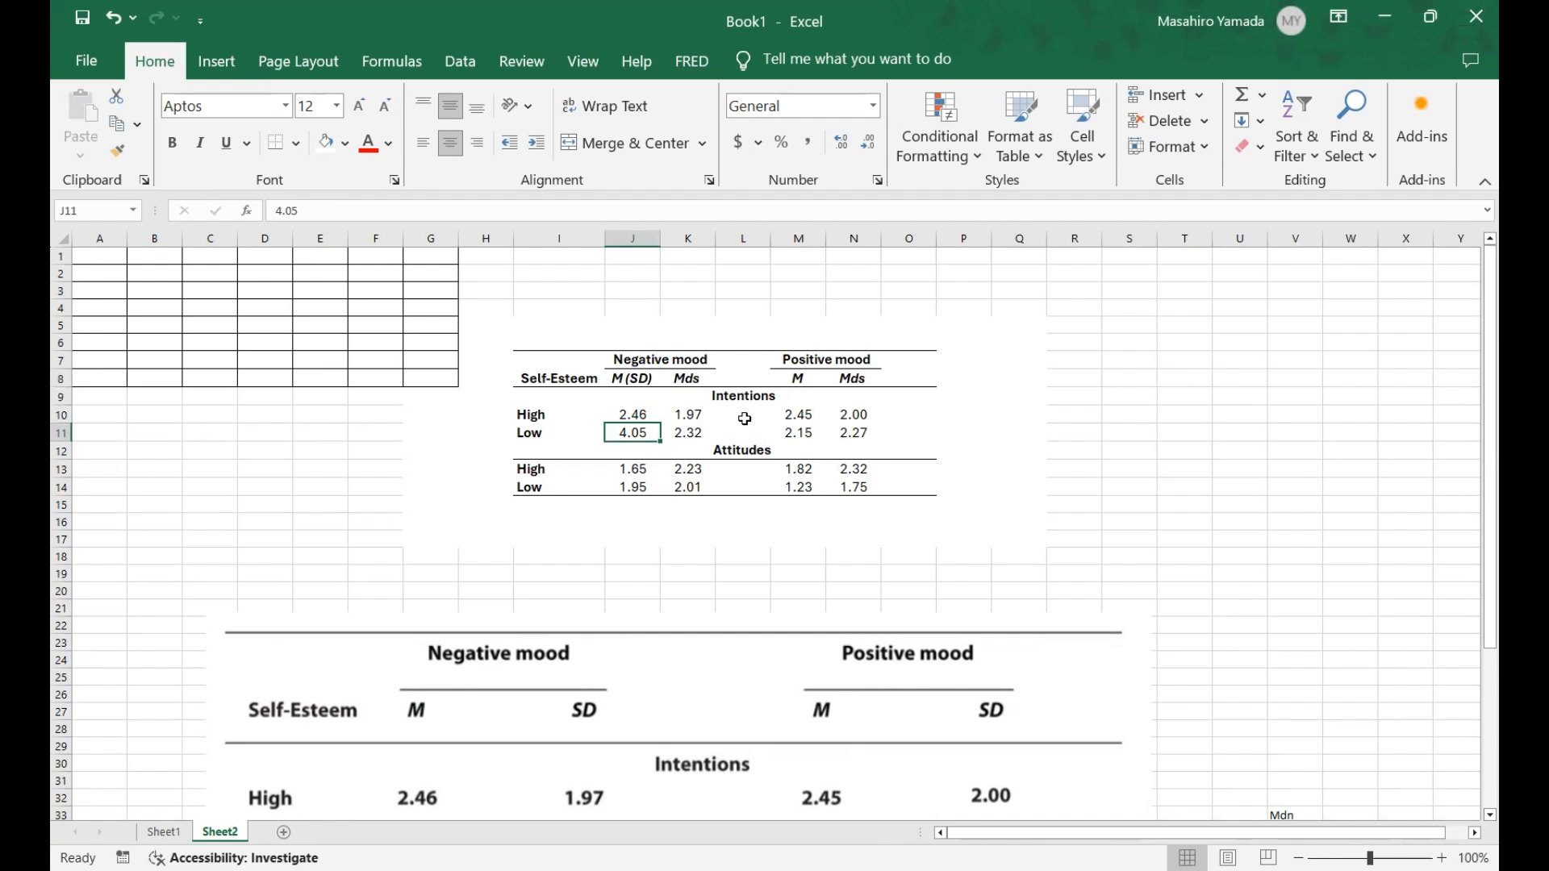
Add (1.97) on a second line beneath 2.46 in cell J10.
double_click(647, 416)
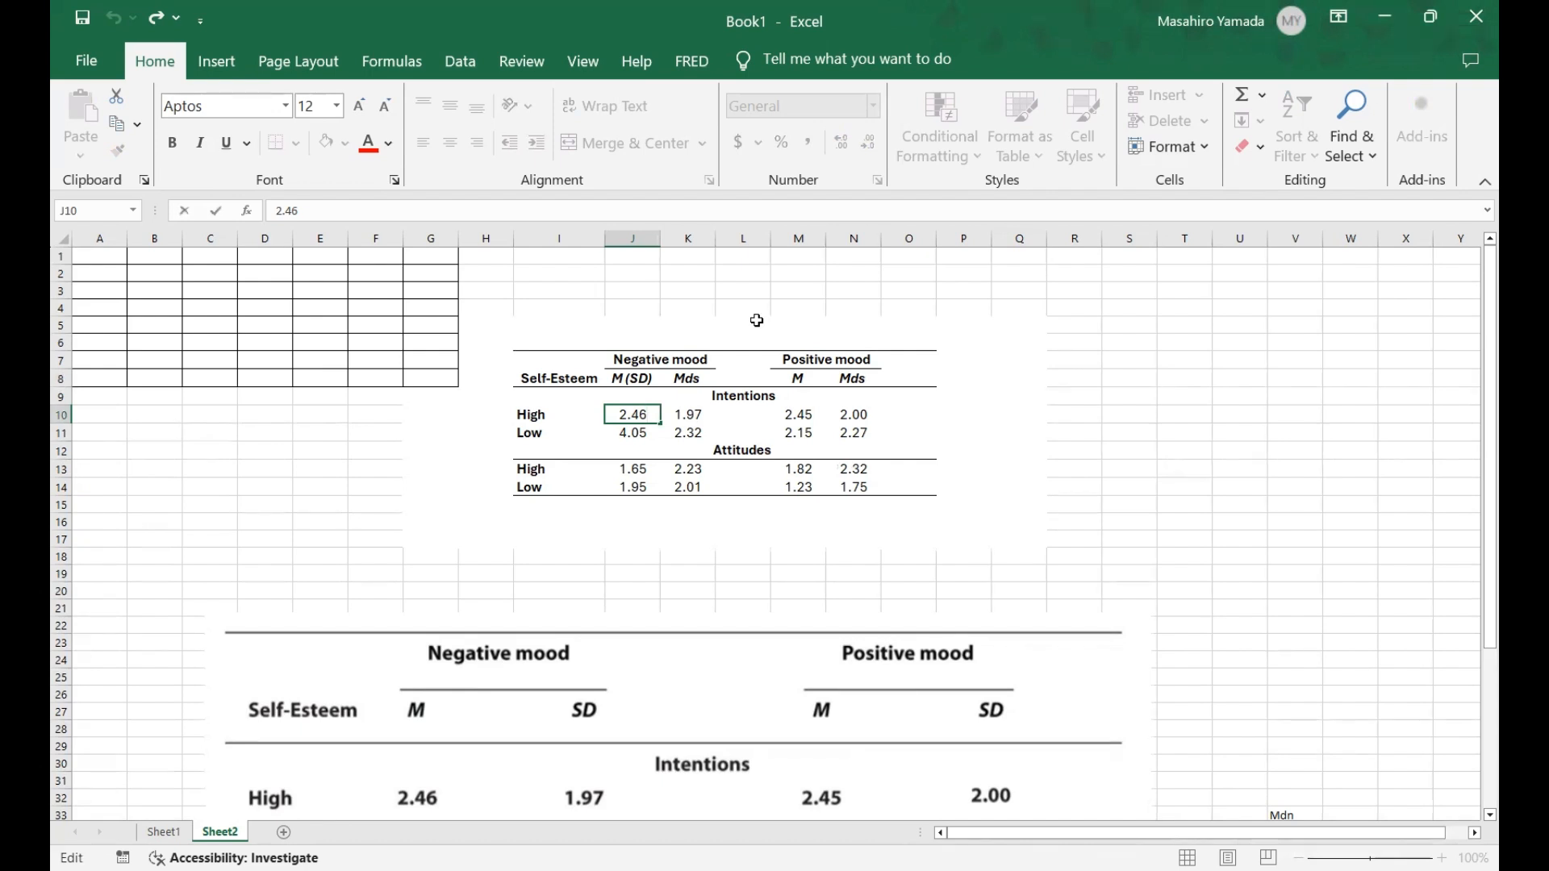
key(alt)
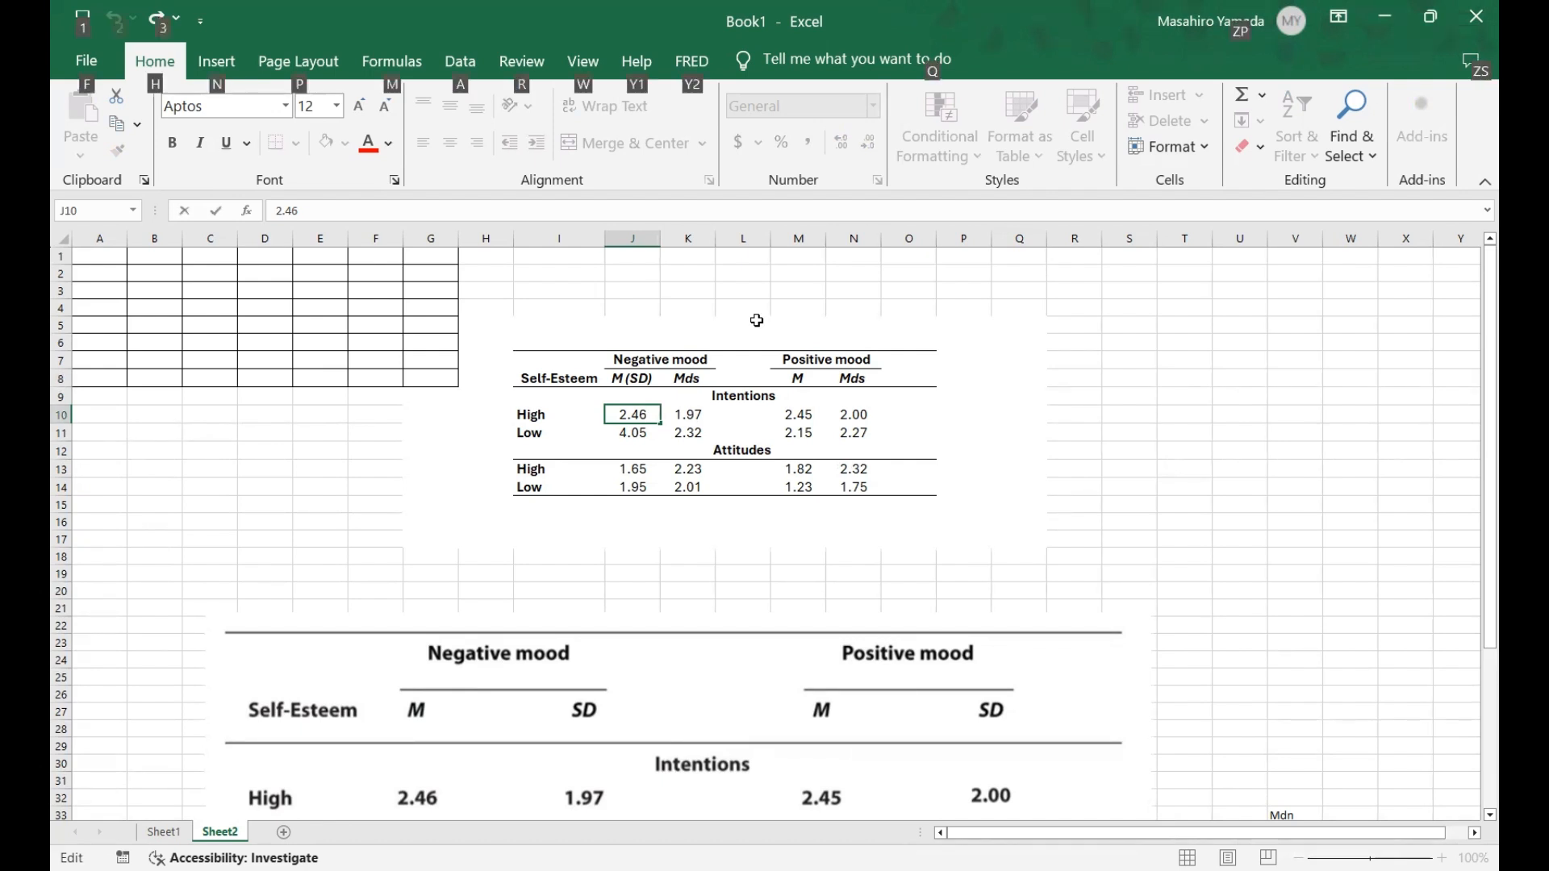
key(alt+Return)
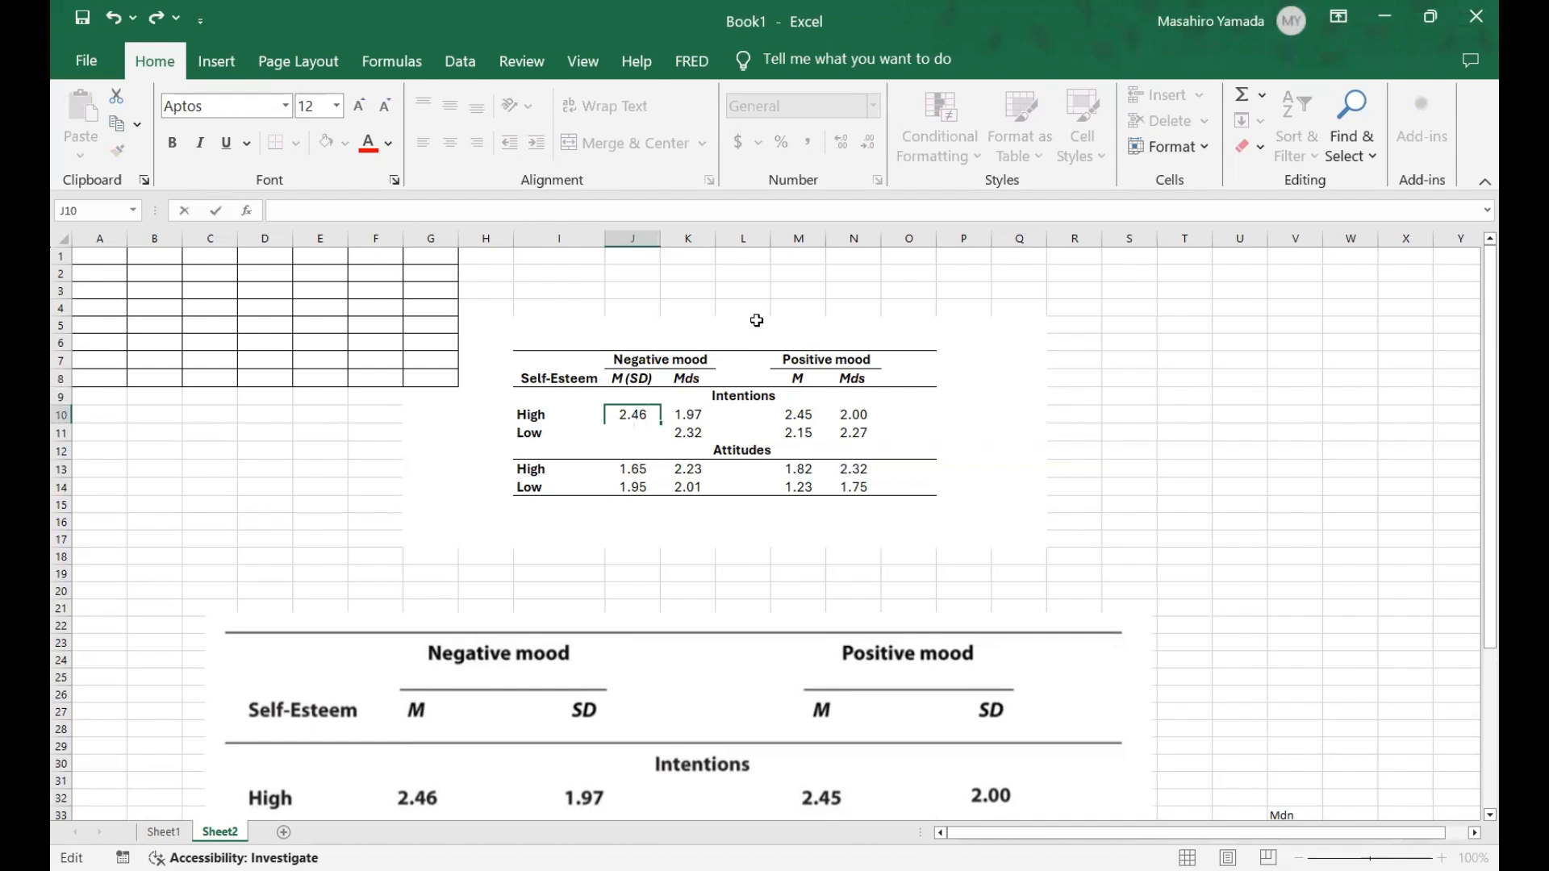
text((1.97))
key(Return)
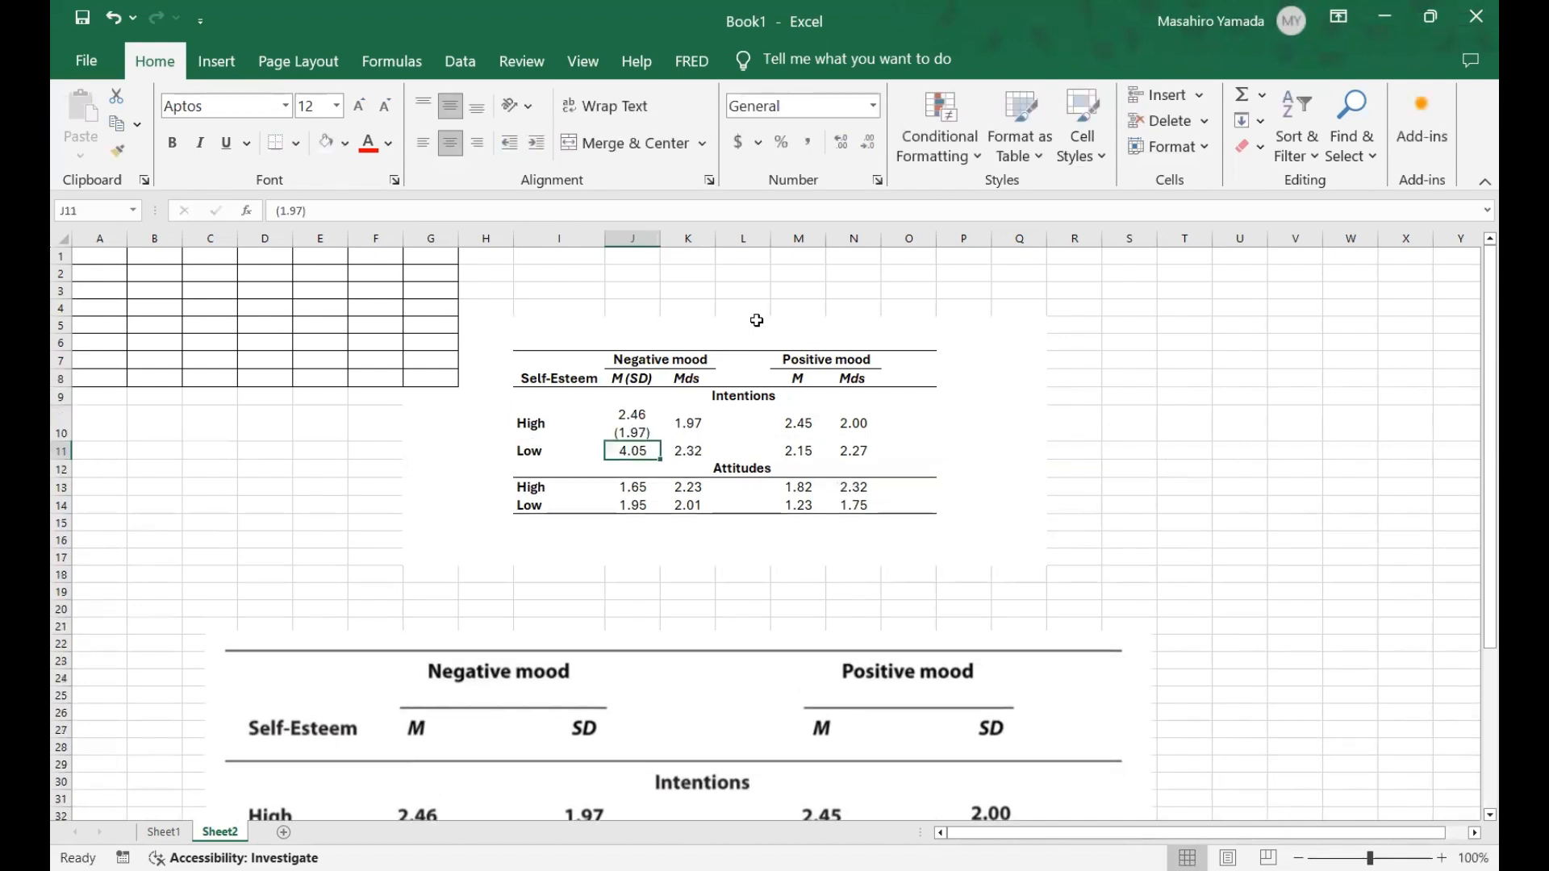
Add (2.32) on a second line beneath 4.05 in cell J11.
double_click(652, 450)
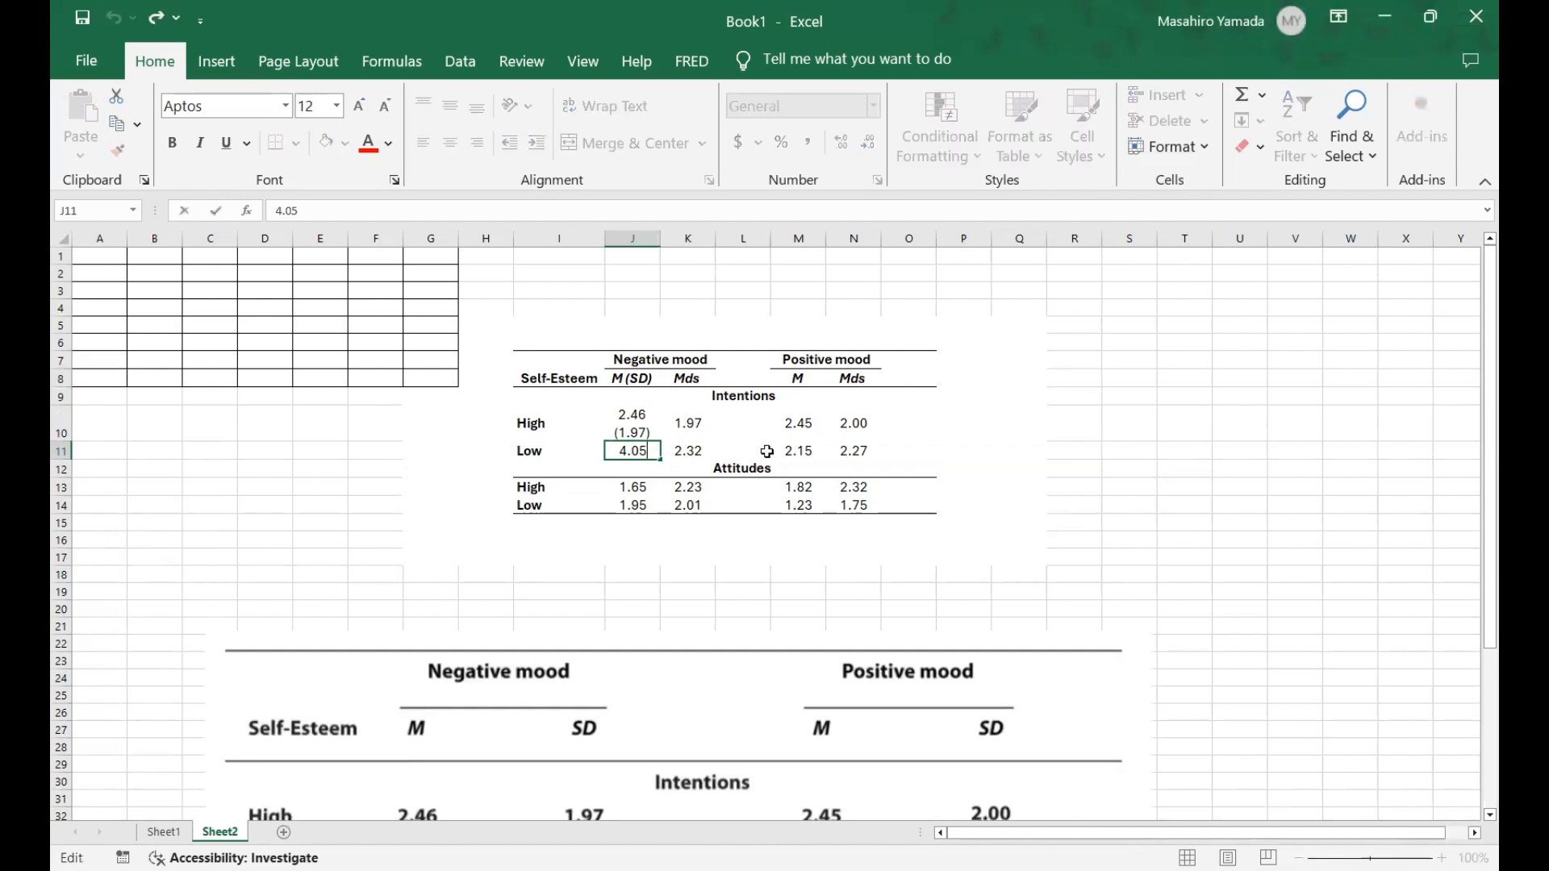
key(alt+Return)
text((2.32))
click(766, 451)
Clear the Negative mood Mds values for the Intentions rows in K10 and K11.
click(690, 426)
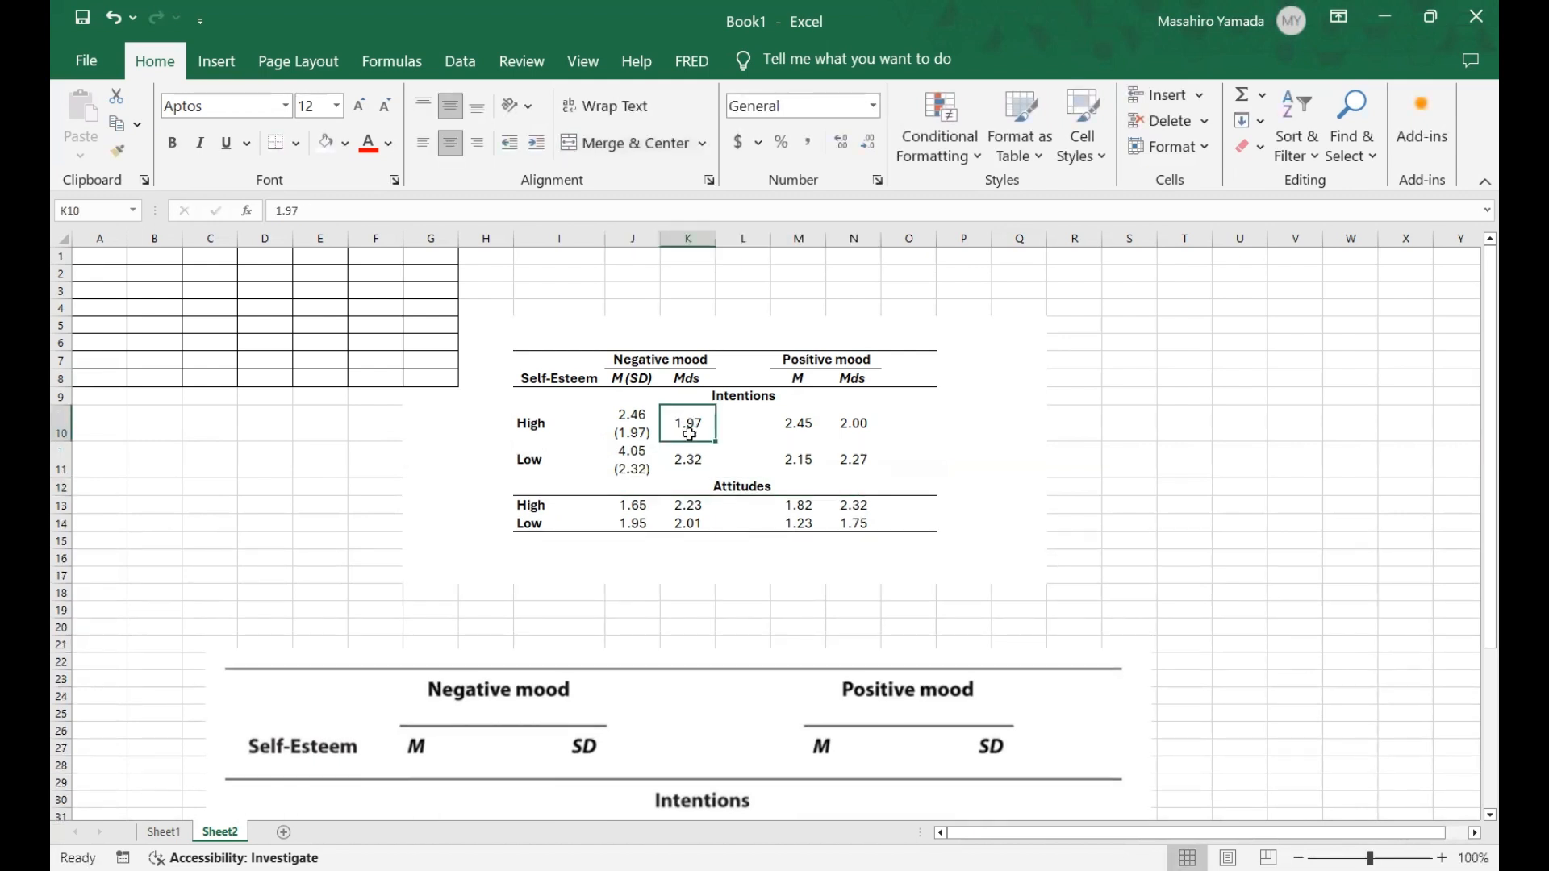
key(Delete)
click(692, 485)
click(692, 465)
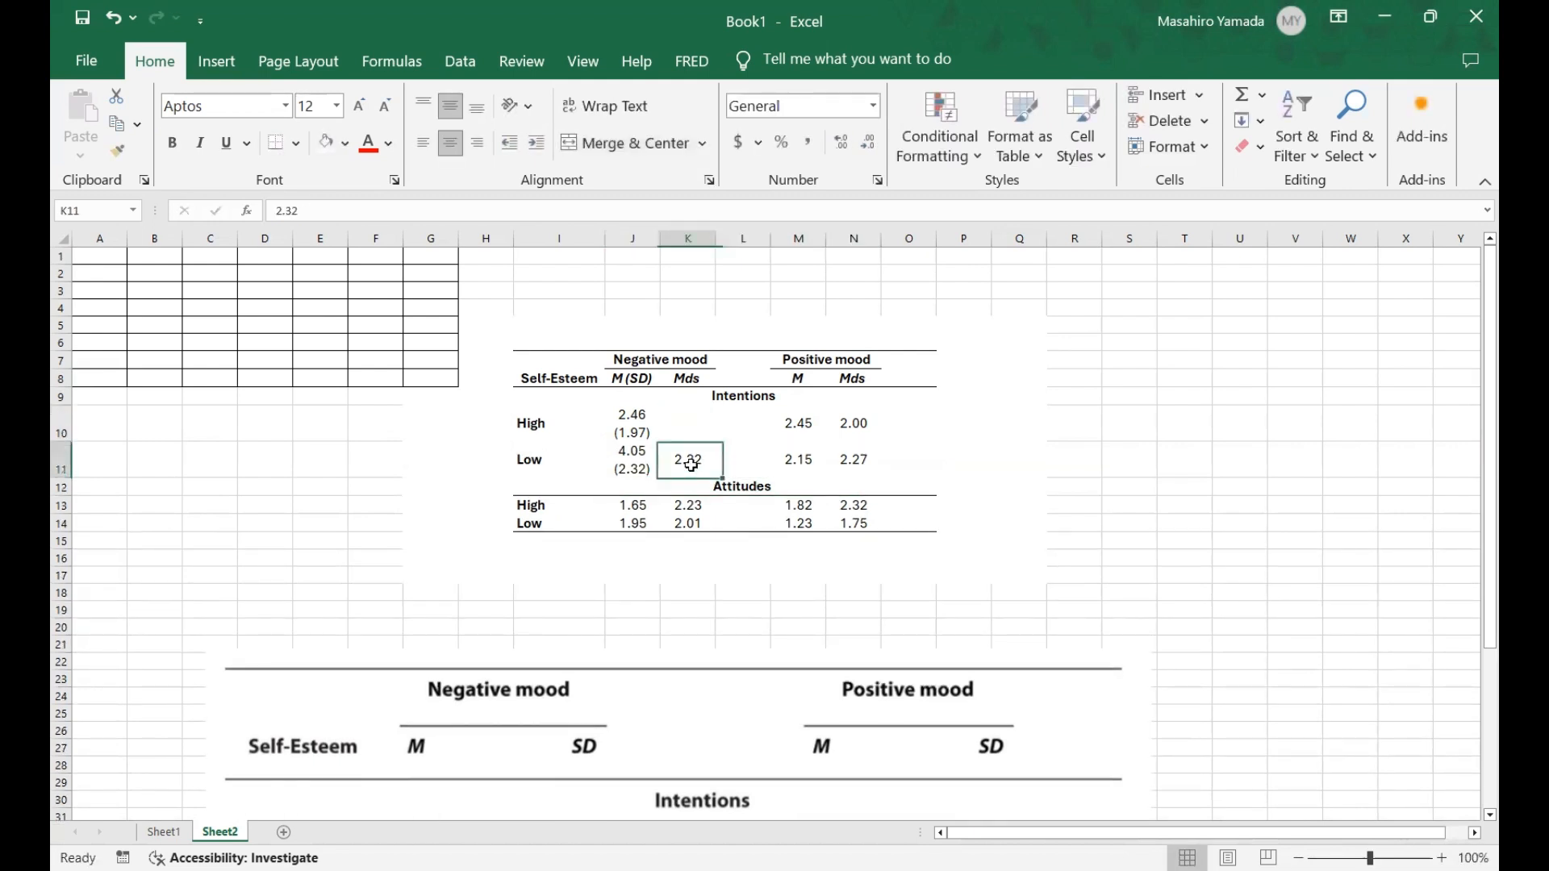
key(Delete)
Add (2.00) in M10 and (2.27) in M11 on second lines beneath the means, and clear N10 and N11.
double_click(656, 422)
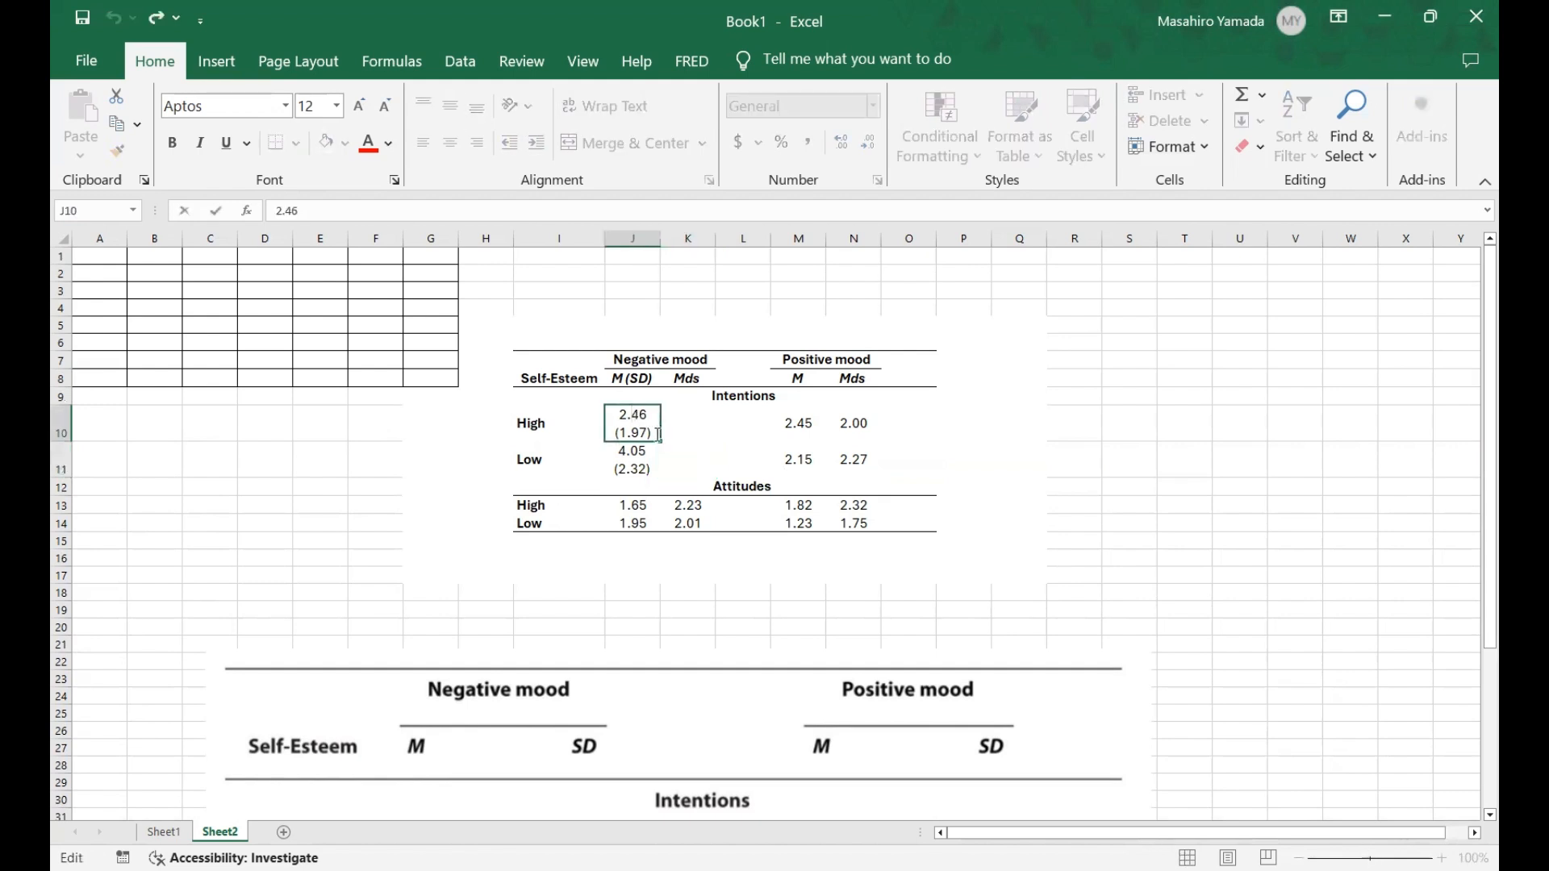
click(774, 438)
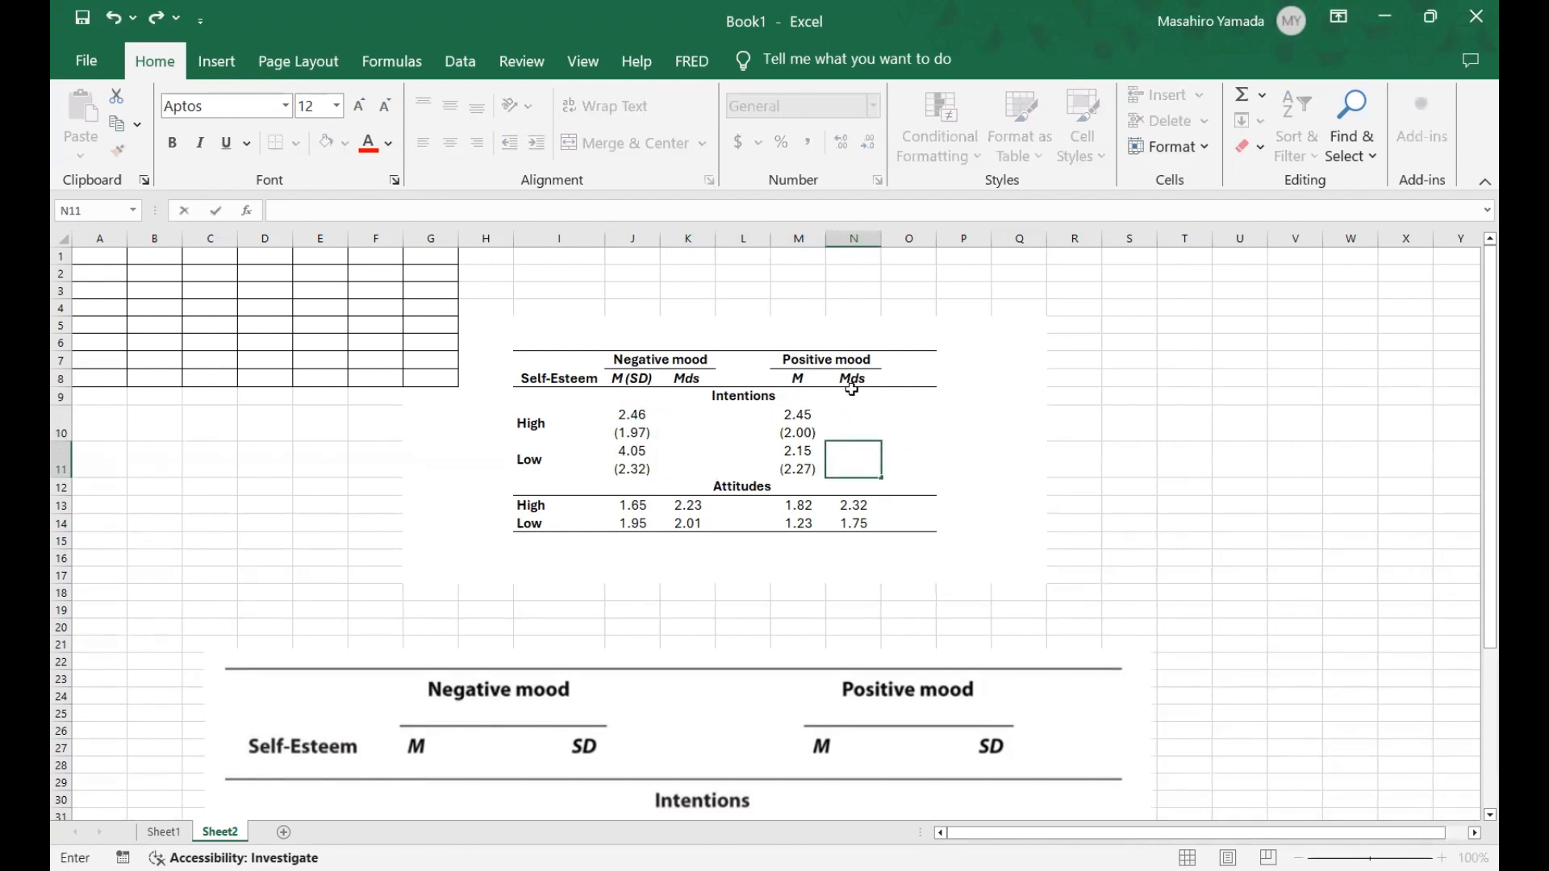
key(Return)
click(1074, 462)
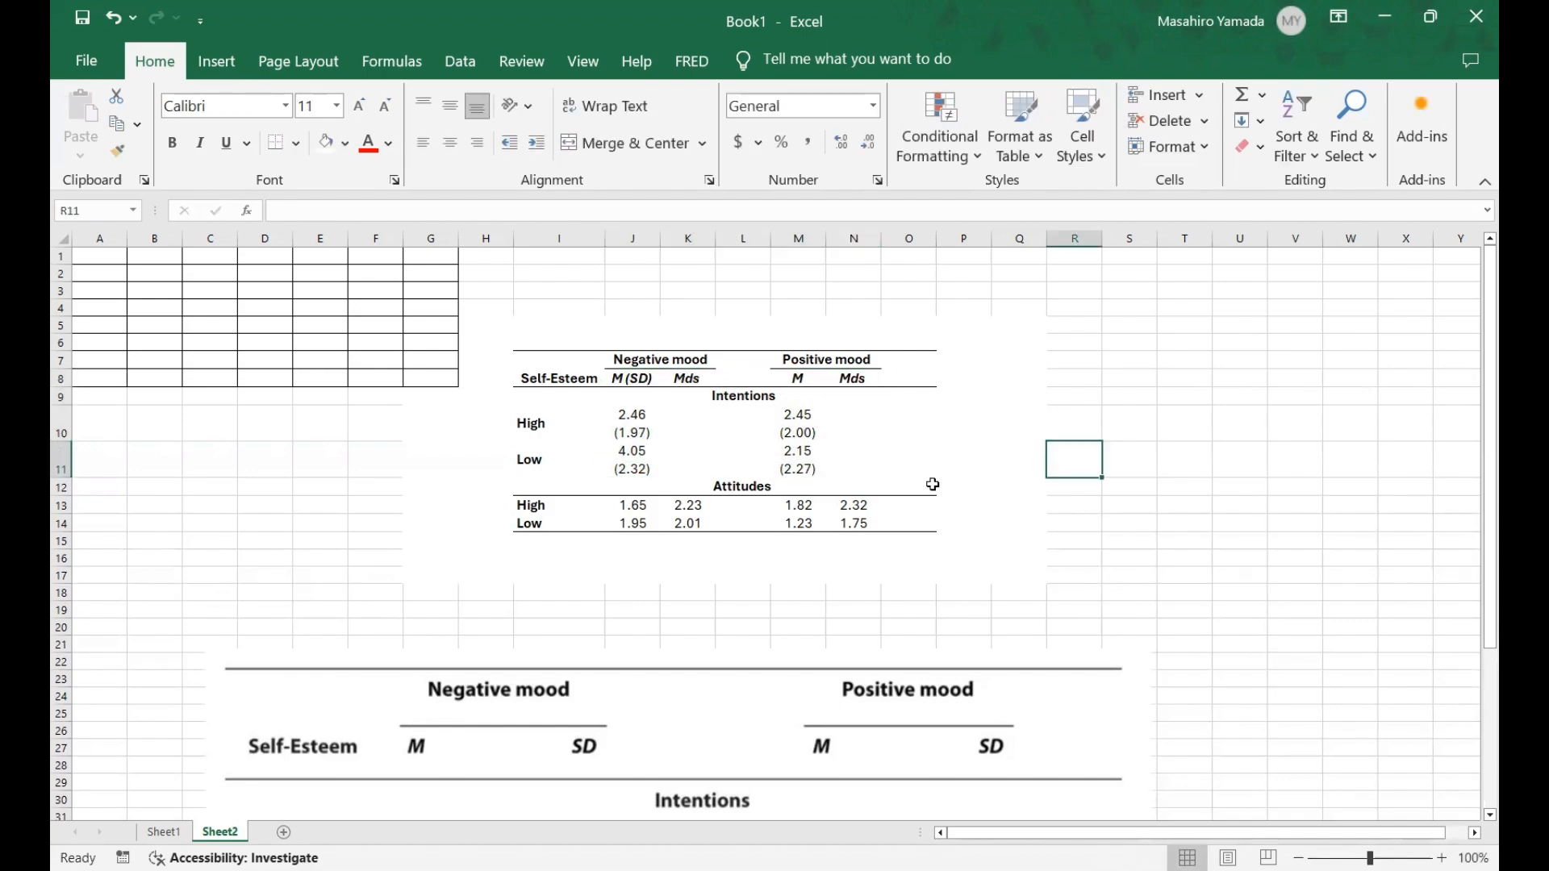
scroll(946, 478, up, 1)
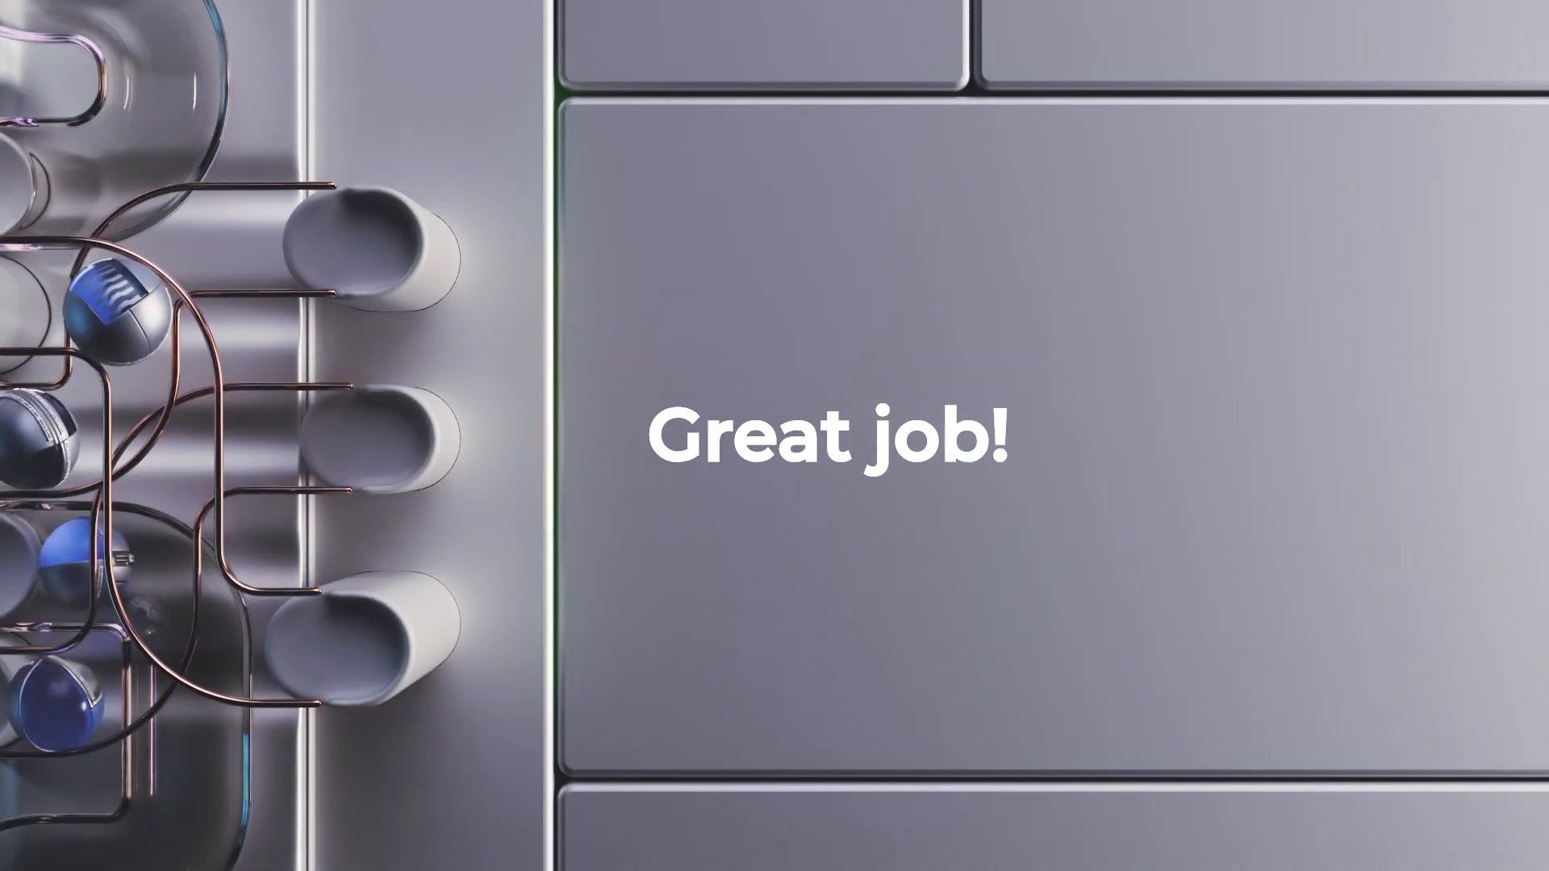